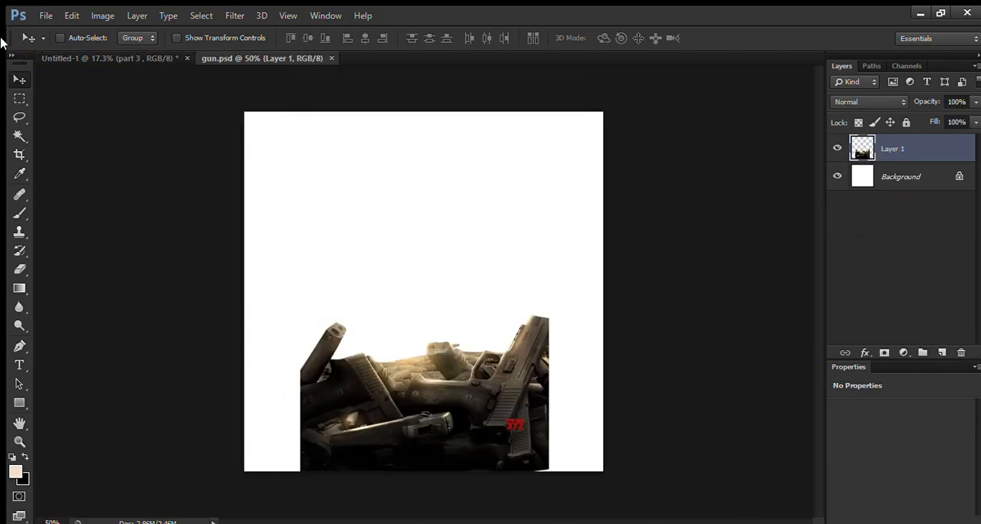
# Step: Bring the guns image from gun.psd into the Untitled-1 document and place it at the bottom of the black canvas
pyautogui.moveTo(494, 375); pyautogui.dragTo(389, 277)
pyautogui.moveTo(385, 318); pyautogui.dragTo(438, 272)
pyautogui.scroll(4, 457, 429)
pyautogui.scroll(3, 429, 257)
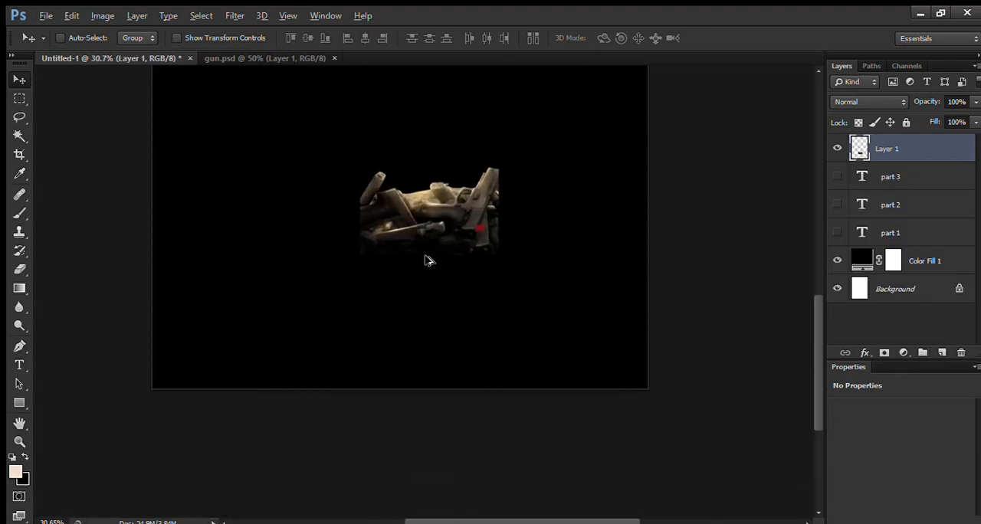
pyautogui.moveTo(452, 205); pyautogui.dragTo(413, 370)
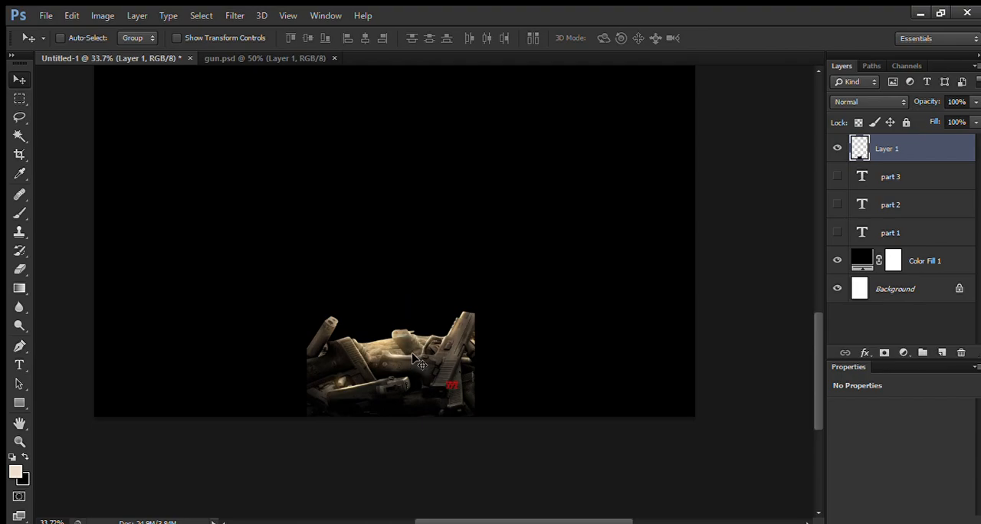
# Step: Scale the guns layer to about 362.6% and position it to span the full width of the canvas's lower edge
pyautogui.hotkey('ctrl', 't')
pyautogui.moveTo(477, 310); pyautogui.dragTo(726, 207)
pyautogui.scroll(-2, 281, 342)
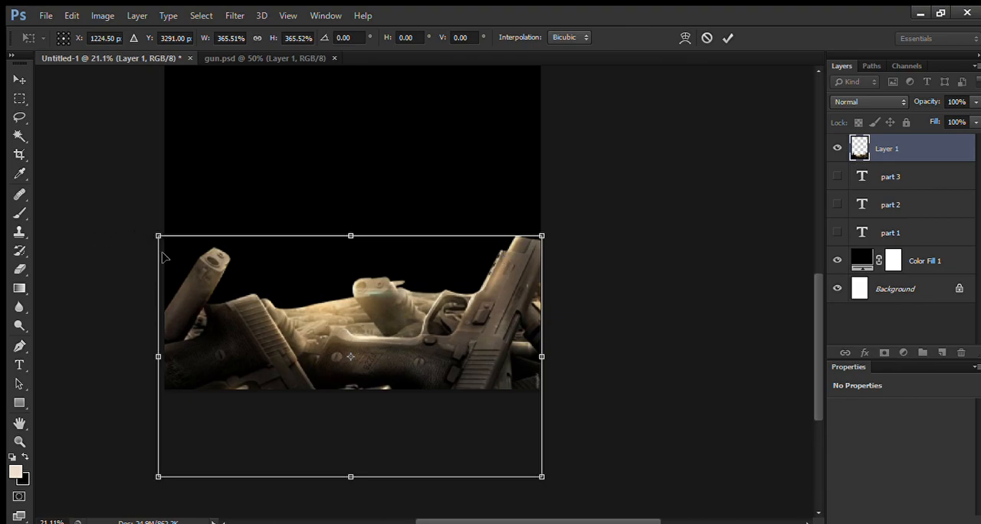
pyautogui.moveTo(158, 237); pyautogui.dragTo(161, 238)
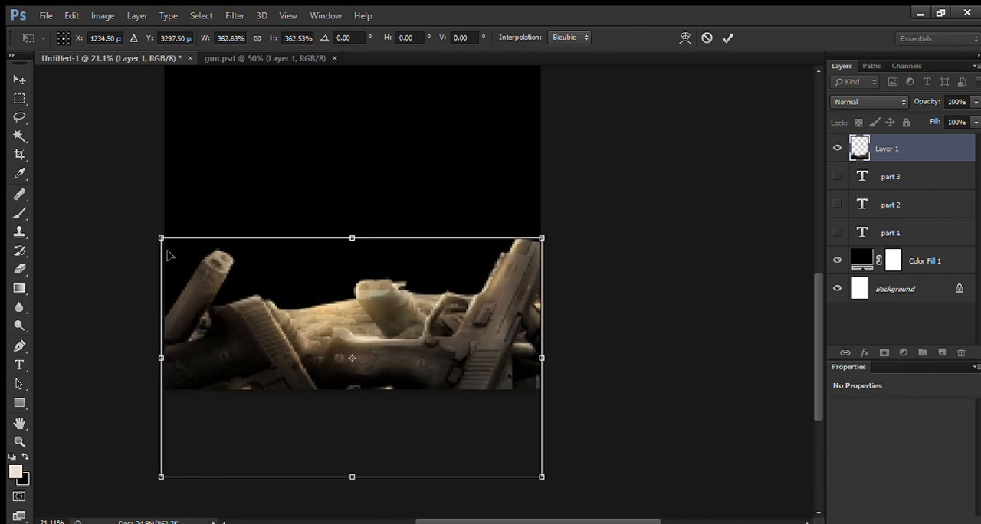
pyautogui.moveTo(313, 328); pyautogui.dragTo(320, 250)
pyautogui.scroll(-2, 387, 318)
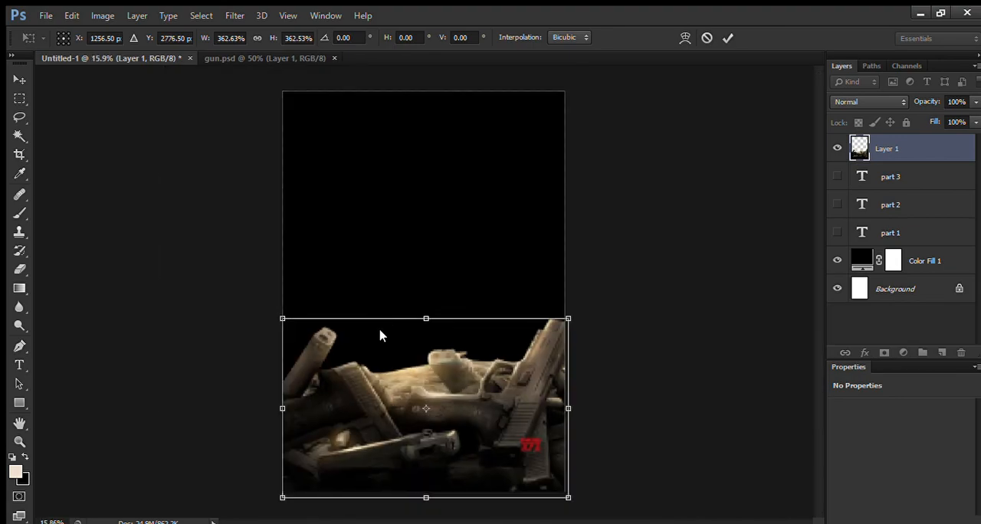
pyautogui.moveTo(391, 379); pyautogui.dragTo(391, 372)
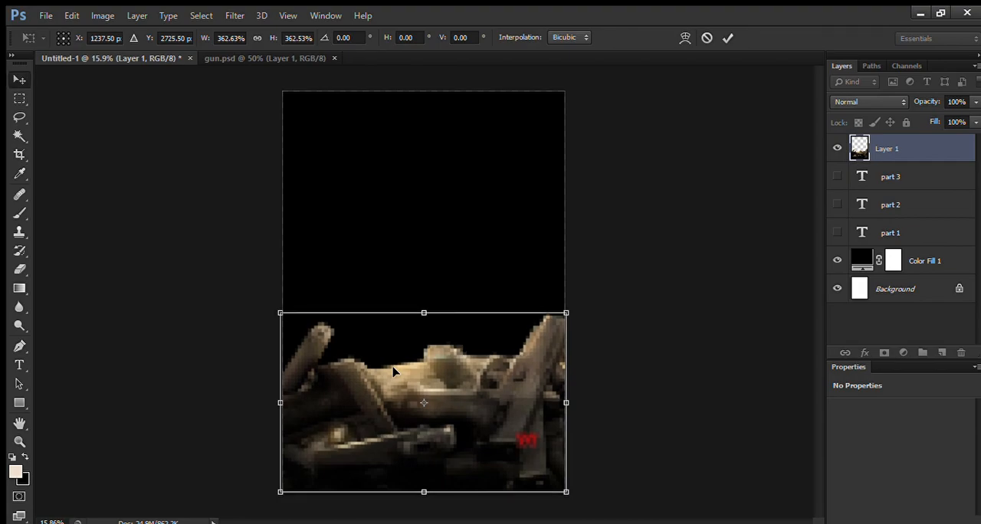
pyautogui.press('Return')
pyautogui.scroll(-1, 410, 422)
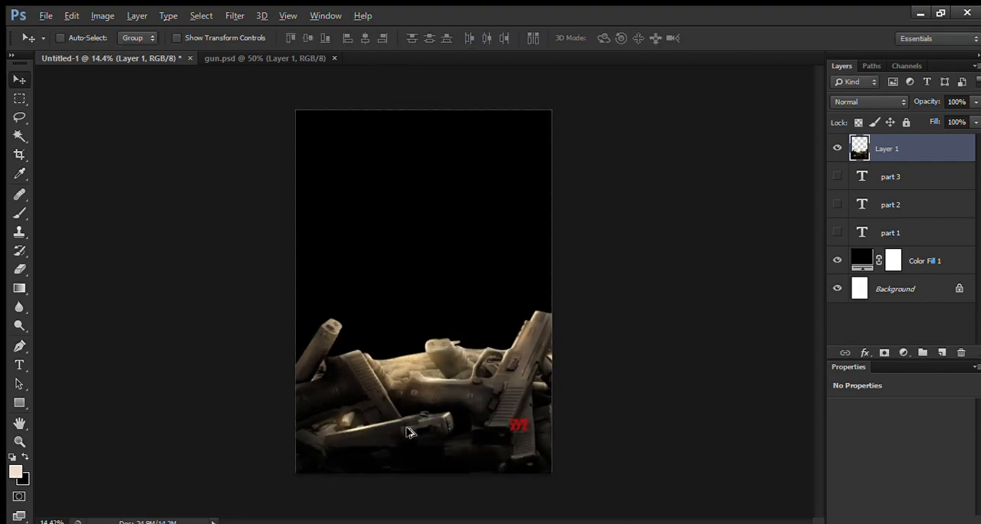
pyautogui.scroll(2, 410, 432)
pyautogui.scroll(-1, 521, 257)
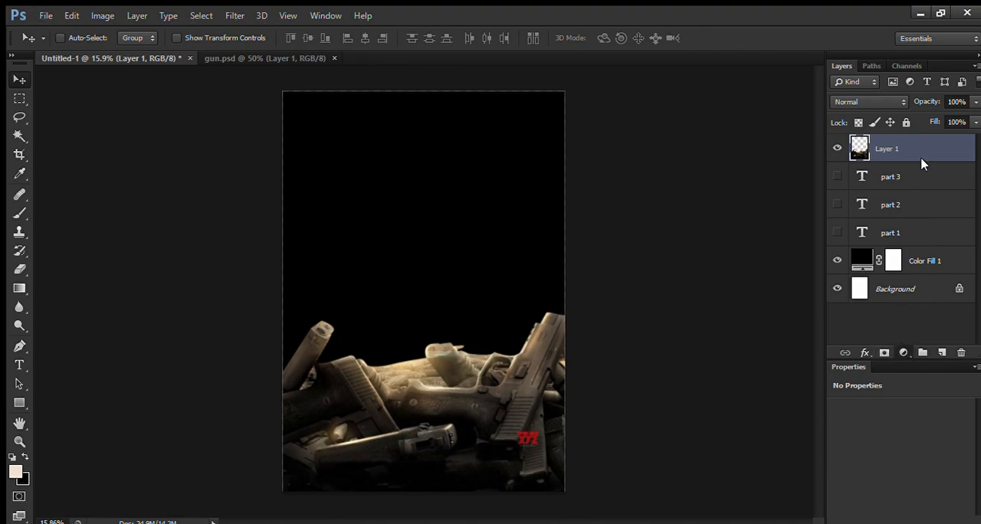
# Step: Add a Brightness/Contrast adjustment clipped to the guns layer with brightness 3 and contrast 34
pyautogui.click(954, 101)
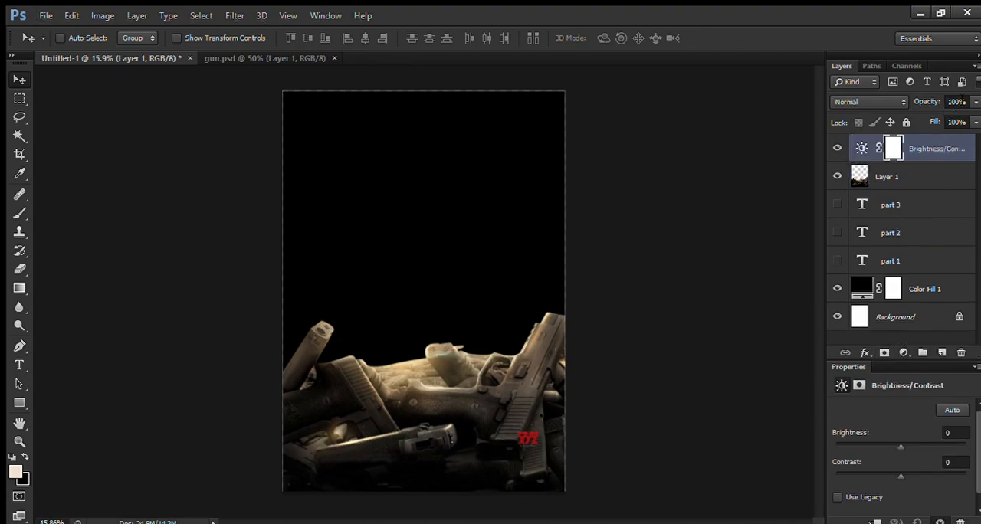
pyautogui.click(874, 521)
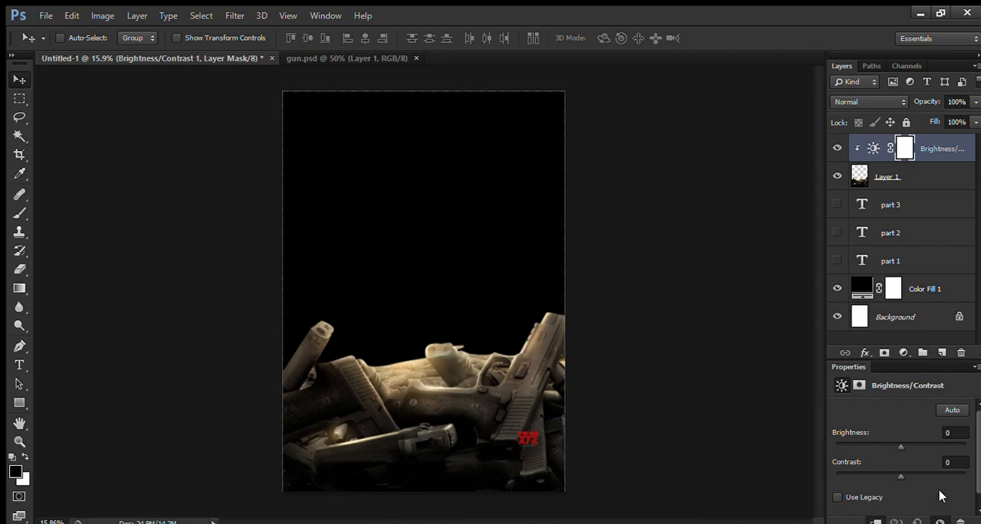
pyautogui.click(950, 435)
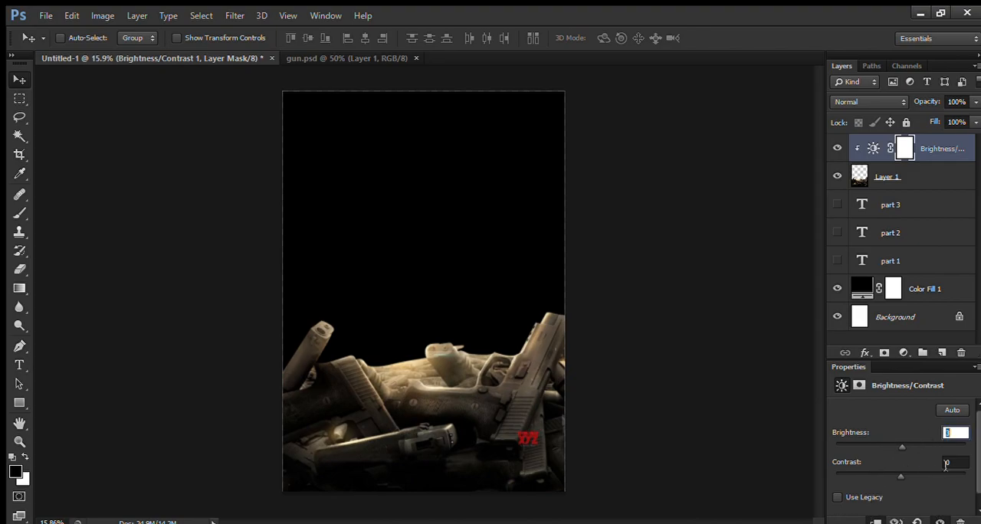
pyautogui.moveTo(902, 475); pyautogui.dragTo(916, 481)
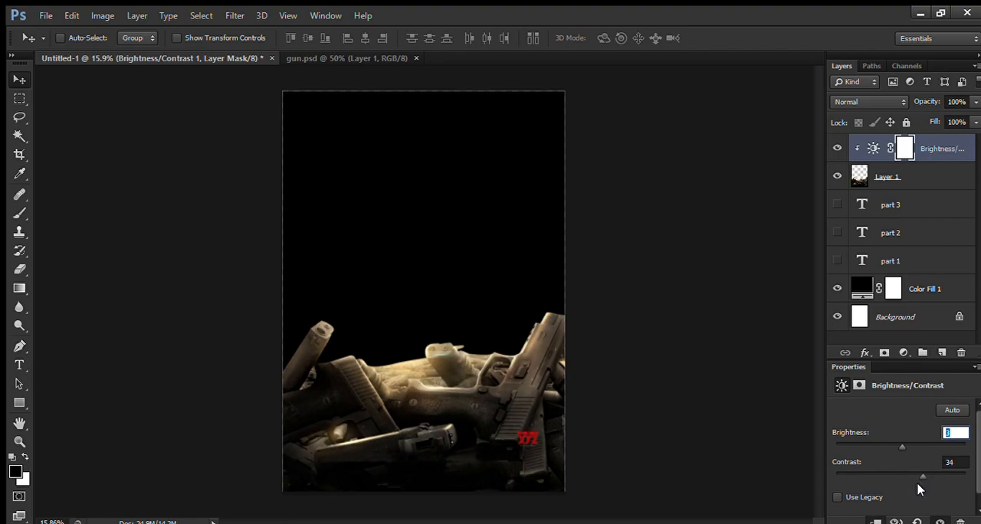
# Step: Add a Color Balance adjustment clipped to the guns layer with midtones Cyan/Red +8 and Yellow/Blue +25
pyautogui.click(904, 353)
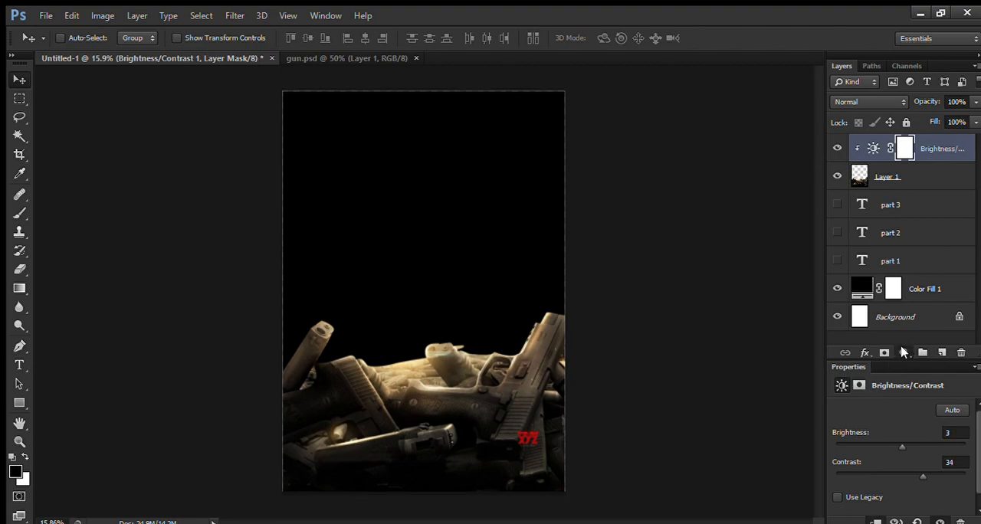
pyautogui.click(948, 191)
pyautogui.hotkey('ctrl', 'alt', 'g')
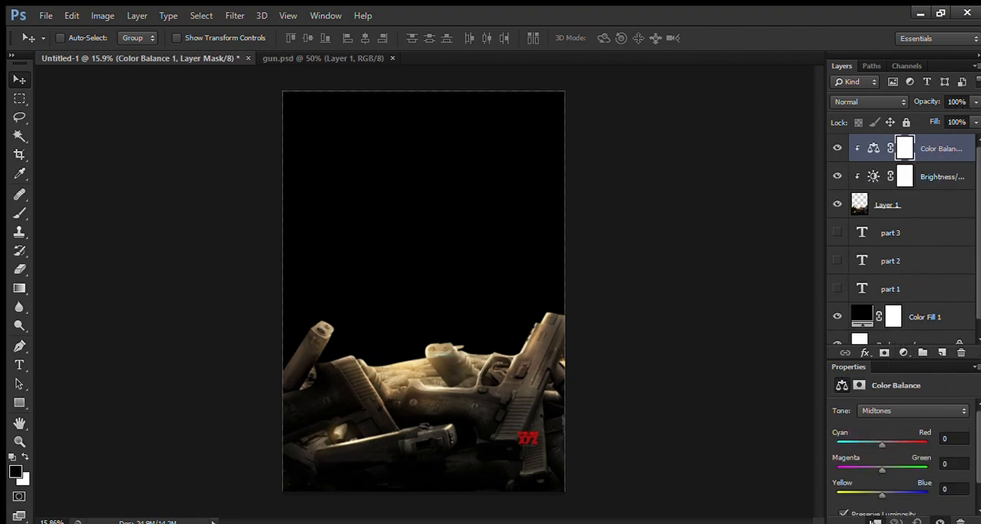
pyautogui.moveTo(883, 443); pyautogui.dragTo(889, 438)
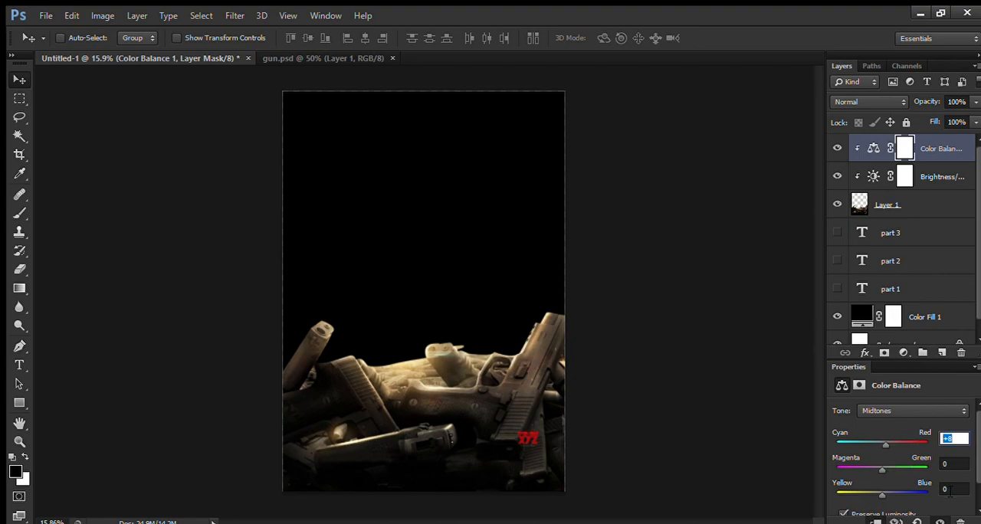
pyautogui.moveTo(962, 492); pyautogui.dragTo(866, 489)
pyautogui.press('Up')
pyautogui.press('Up')
pyautogui.press('Up')
pyautogui.press('Up')
pyautogui.press('Up')
pyautogui.press('Up')
pyautogui.press('Up')
pyautogui.press('Up')
pyautogui.press('Up')
pyautogui.press('Up')
pyautogui.press('Up')
pyautogui.press('Up')
pyautogui.press('Up')
pyautogui.press('Up')
pyautogui.press('Up')
pyautogui.press('Up')
pyautogui.press('Up')
pyautogui.press('Up')
pyautogui.press('Up')
pyautogui.press('Up')
pyautogui.press('Up')
pyautogui.press('Up')
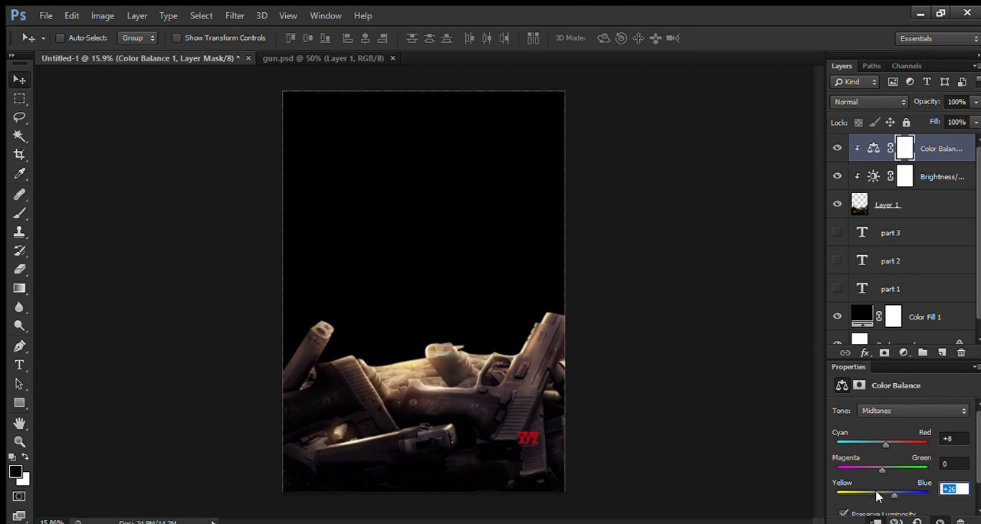
pyautogui.click(948, 147)
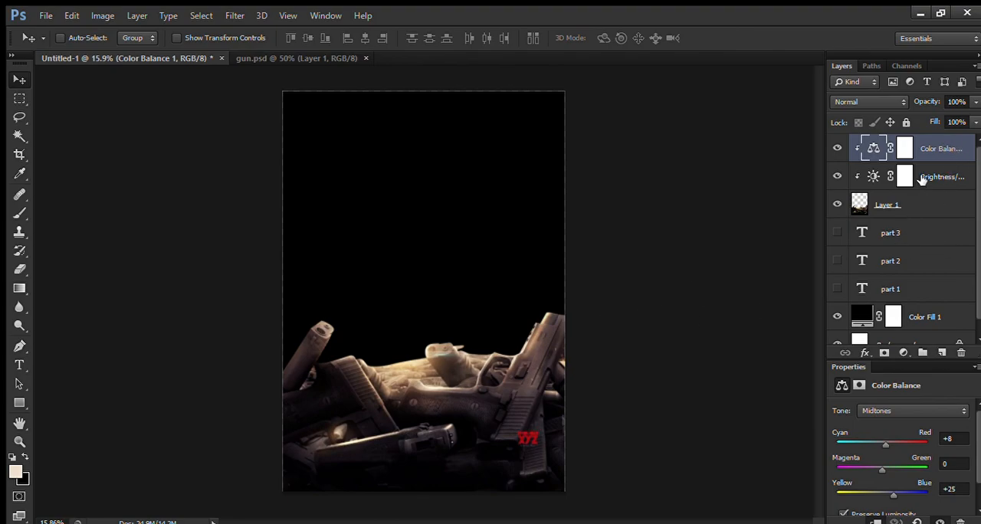
# Step: Close gun.psd and move the part 1, part 2 and part 3 text layers to the top of the layer stack
pyautogui.click(903, 234)
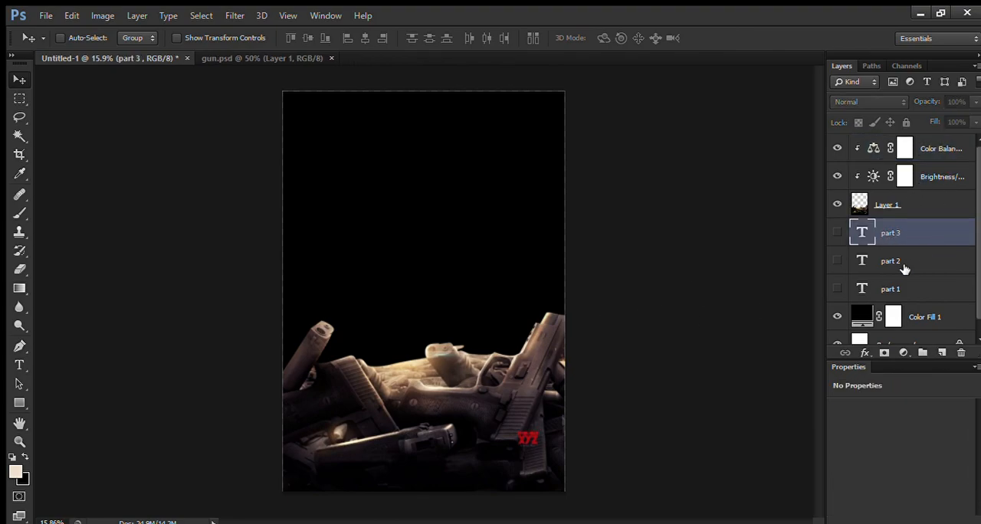
pyautogui.click(331, 58)
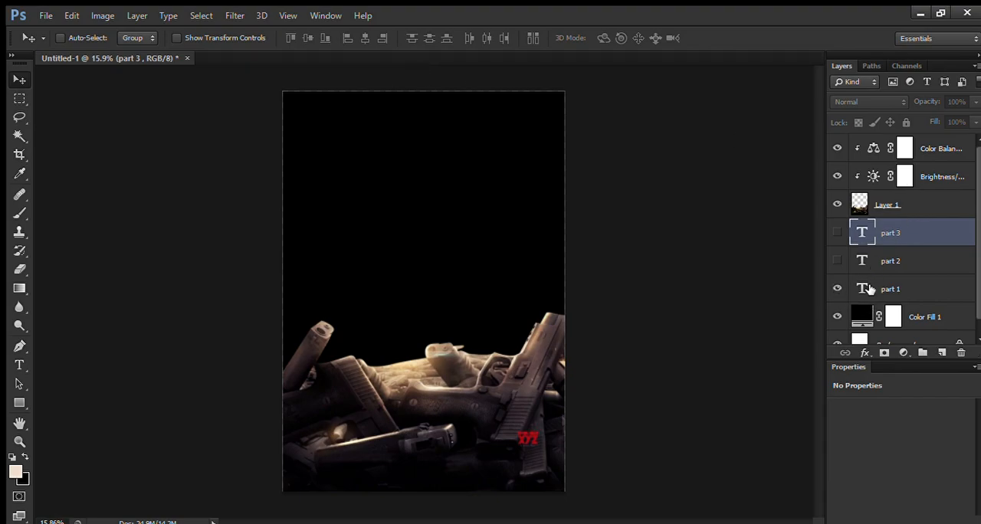
pyautogui.keyDown('shift'); pyautogui.click(915, 288); pyautogui.keyUp('shift')
pyautogui.moveTo(915, 288); pyautogui.dragTo(933, 148)
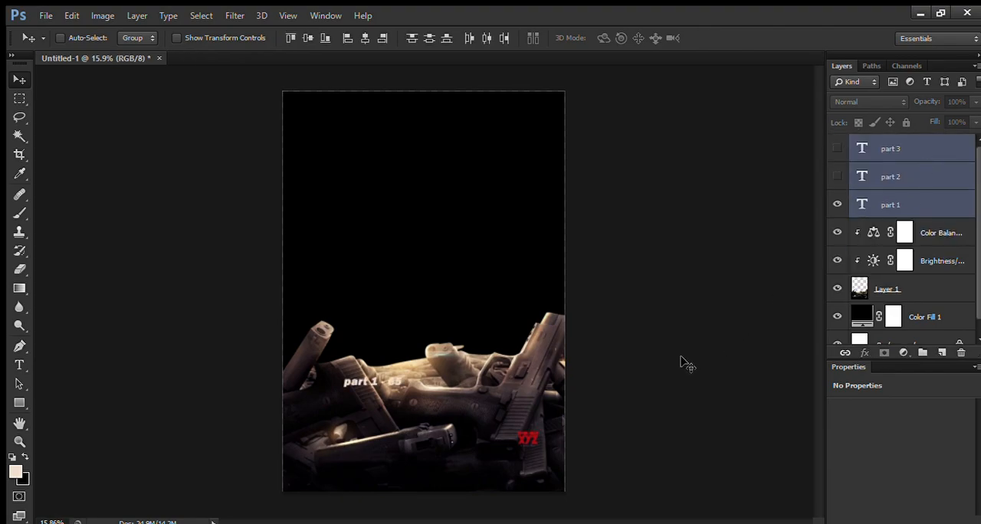
# Step: Move the part 1 text down over the lowest gun near the canvas's bottom edge and hide its layer
pyautogui.click(893, 205)
pyautogui.moveTo(361, 385); pyautogui.dragTo(378, 466)
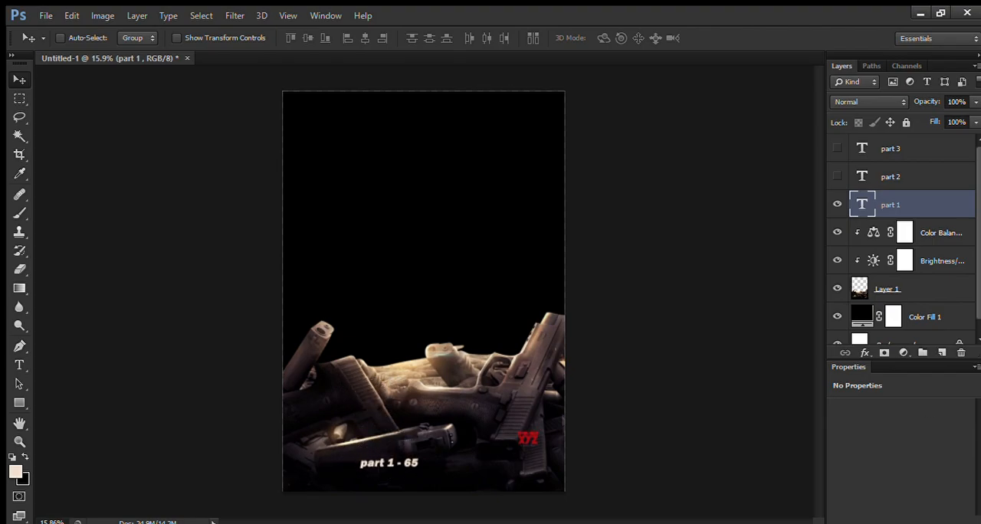
pyautogui.click(838, 204)
# Step: Bring the cloudy sky picture from sky.psd into the poster and place its layer beneath the guns layer
pyautogui.click(929, 231)
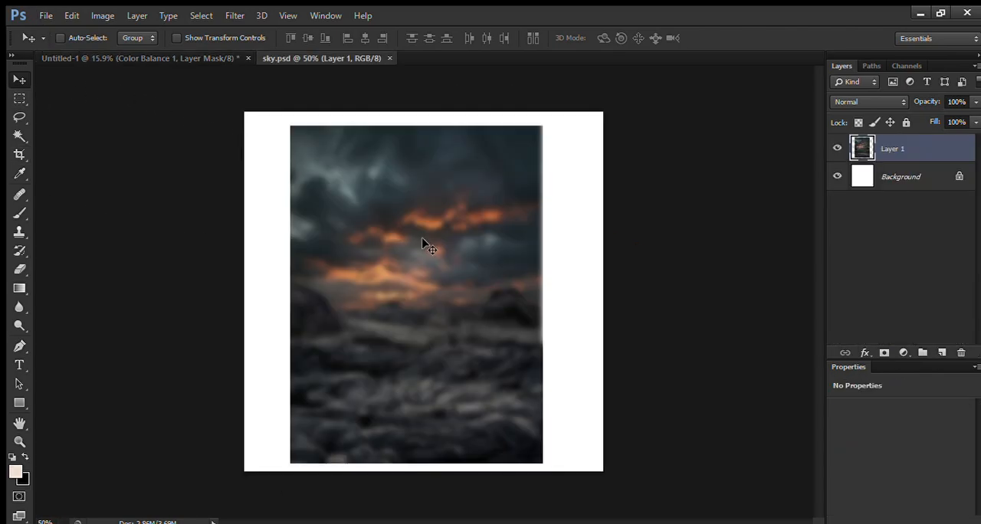
pyautogui.moveTo(427, 243); pyautogui.dragTo(458, 318)
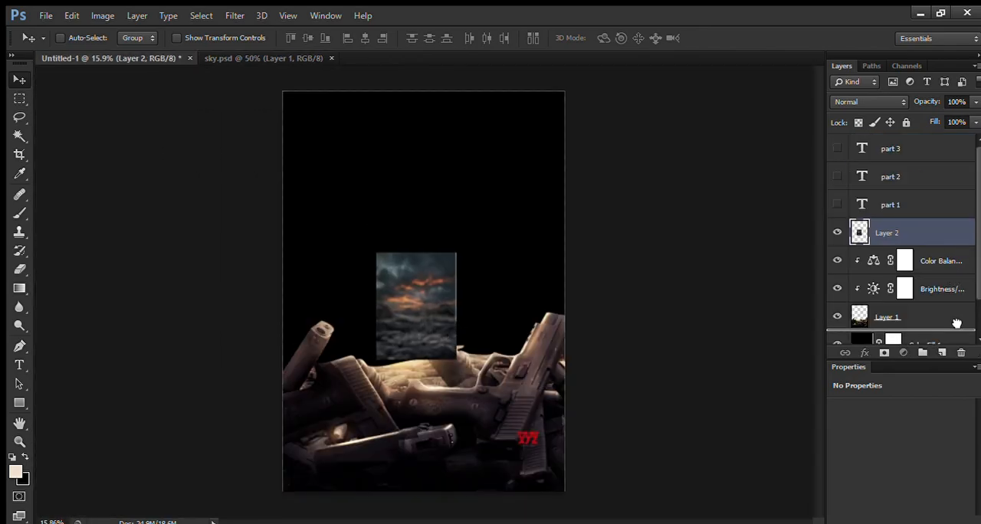
pyautogui.moveTo(956, 324); pyautogui.dragTo(956, 325)
pyautogui.moveTo(416, 307)
pyautogui.mouseDown()
pyautogui.moveTo(426, 282)
pyautogui.moveTo(423, 315)
pyautogui.mouseUp()
pyautogui.scroll(4, 420, 311)
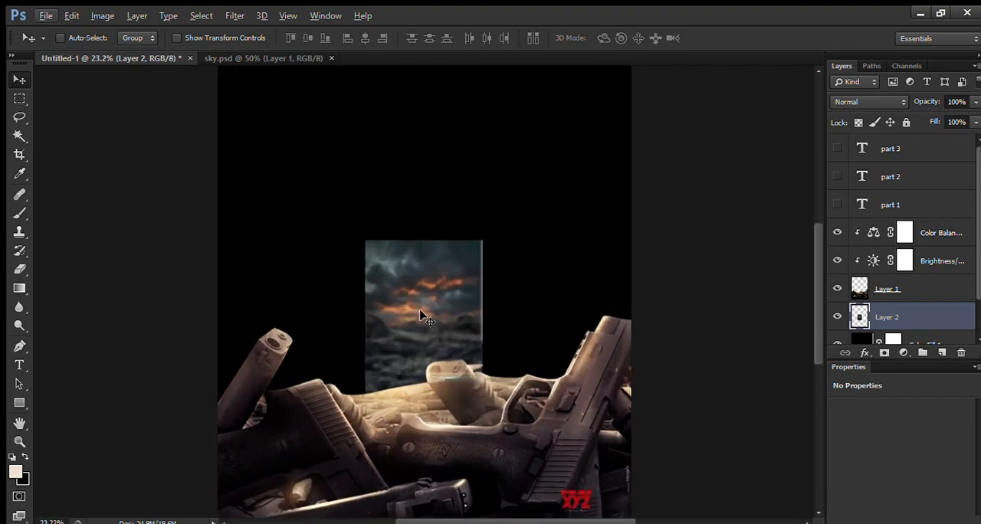
# Step: Scale the sky layer to about 707% and position its orange clouds just above the guns
pyautogui.hotkey('ctrl', 't')
pyautogui.scroll(-1, 420, 311)
pyautogui.moveTo(471, 256); pyautogui.dragTo(646, 100)
pyautogui.scroll(-3, 530, 243)
pyautogui.moveTo(496, 270); pyautogui.dragTo(494, 253)
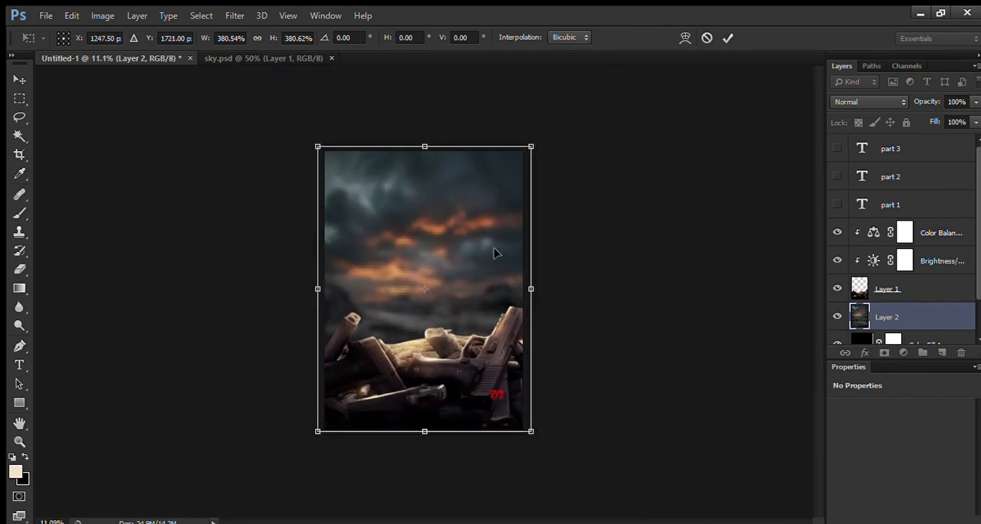
pyautogui.moveTo(530, 146); pyautogui.dragTo(582, 109)
pyautogui.moveTo(495, 218); pyautogui.dragTo(495, 258)
pyautogui.moveTo(564, 151); pyautogui.dragTo(620, 78)
pyautogui.moveTo(486, 217); pyautogui.dragTo(460, 293)
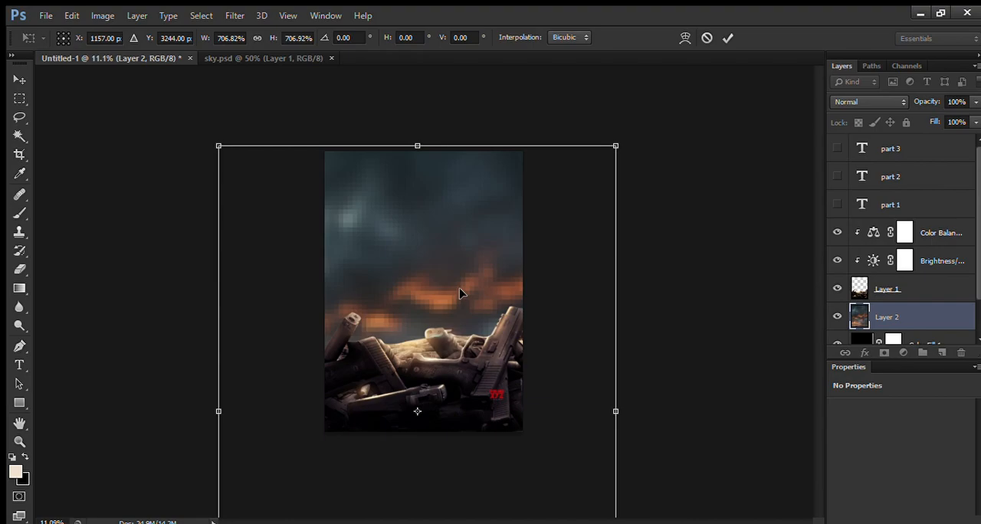
pyautogui.press('Return')
pyautogui.scroll(2, 394, 280)
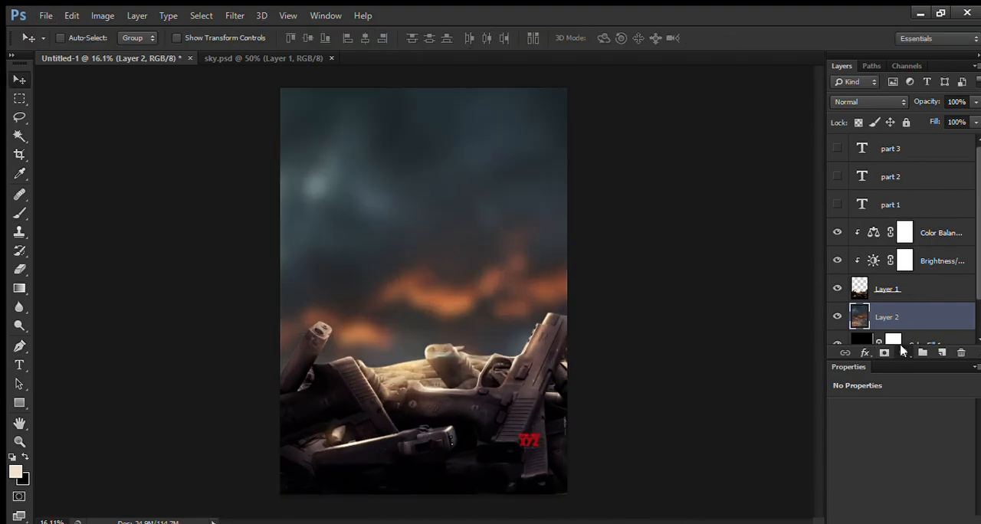
# Step: Add a Brightness/Contrast adjustment clipped to the sky layer with brightness -15
pyautogui.click(947, 89)
pyautogui.click(881, 521)
pyautogui.moveTo(898, 448); pyautogui.dragTo(892, 448)
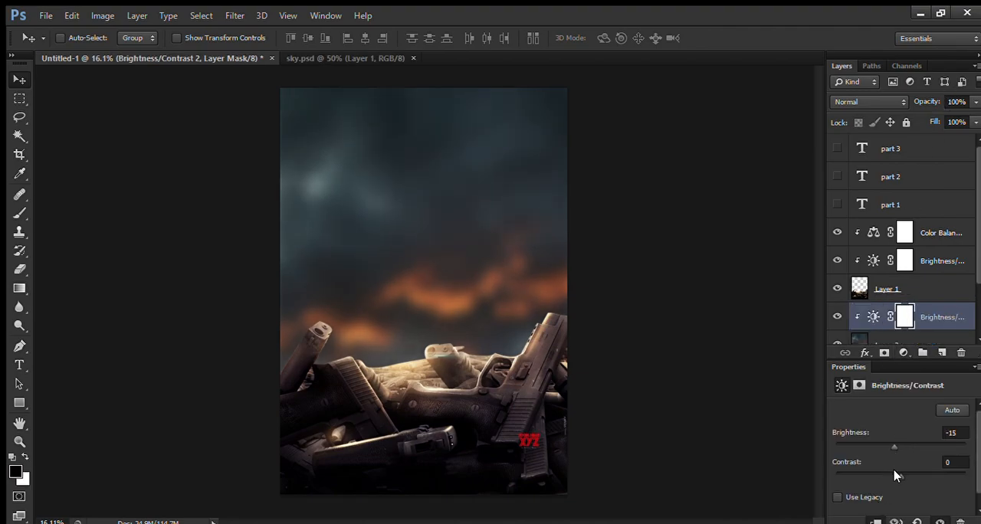
# Step: Add a Color Balance adjustment clipped to the sky layer and shift its midtones slightly toward blue
pyautogui.click(903, 349)
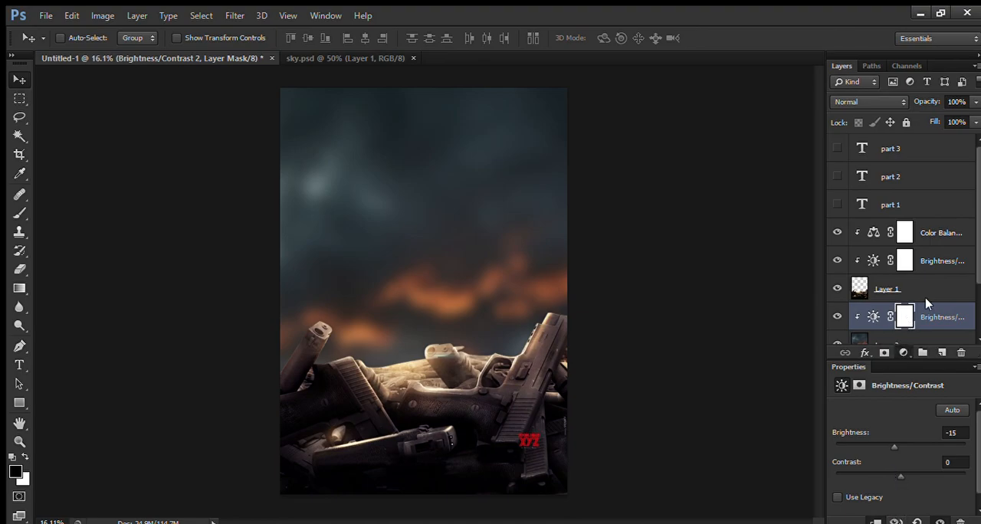
pyautogui.click(942, 189)
pyautogui.click(877, 520)
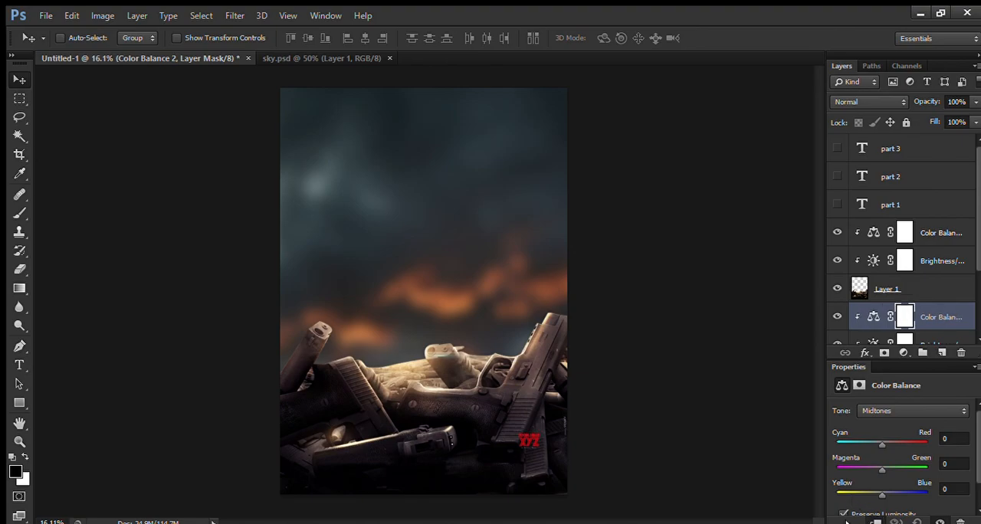
pyautogui.moveTo(879, 495); pyautogui.dragTo(885, 496)
# Step: Bring the masked building image from bmc.psd into the poster behind the guns and scale it to about 377%
pyautogui.click(219, 116)
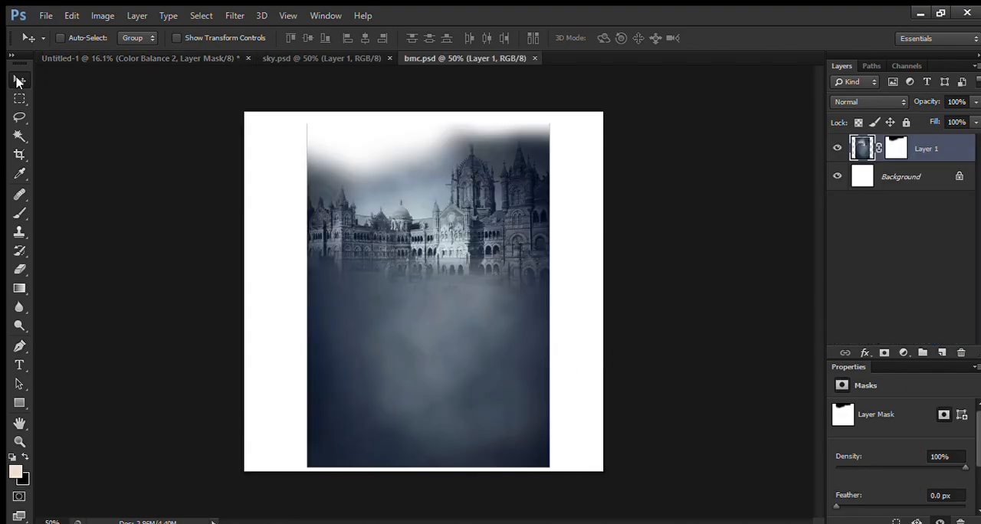
pyautogui.moveTo(450, 311); pyautogui.dragTo(453, 333)
pyautogui.hotkey('ctrl', 't')
pyautogui.moveTo(471, 271); pyautogui.dragTo(544, 206)
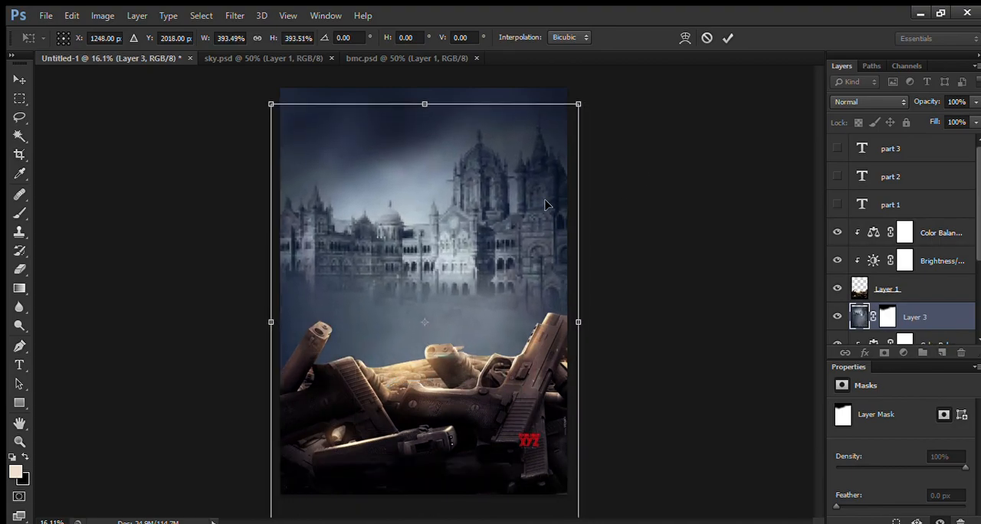
pyautogui.moveTo(579, 107); pyautogui.dragTo(572, 115)
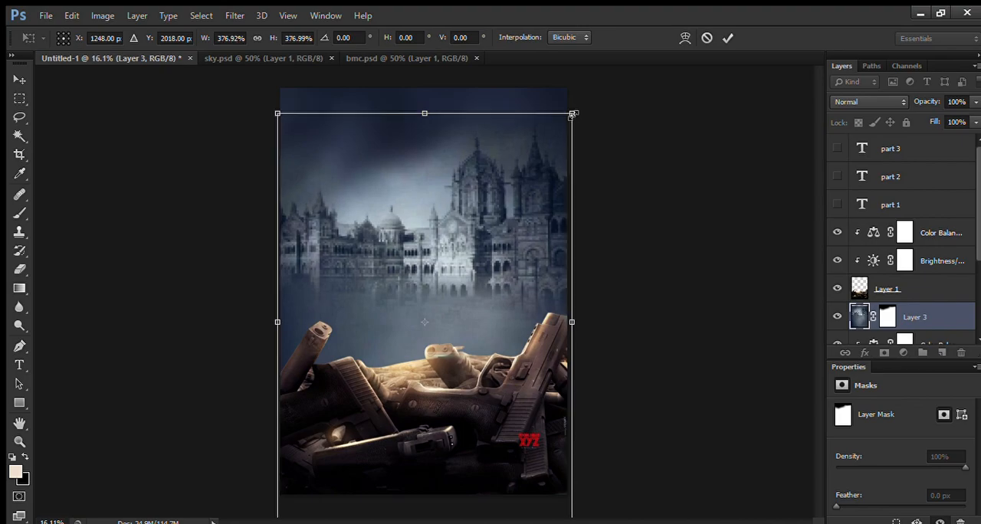
pyautogui.scroll(4, 491, 191)
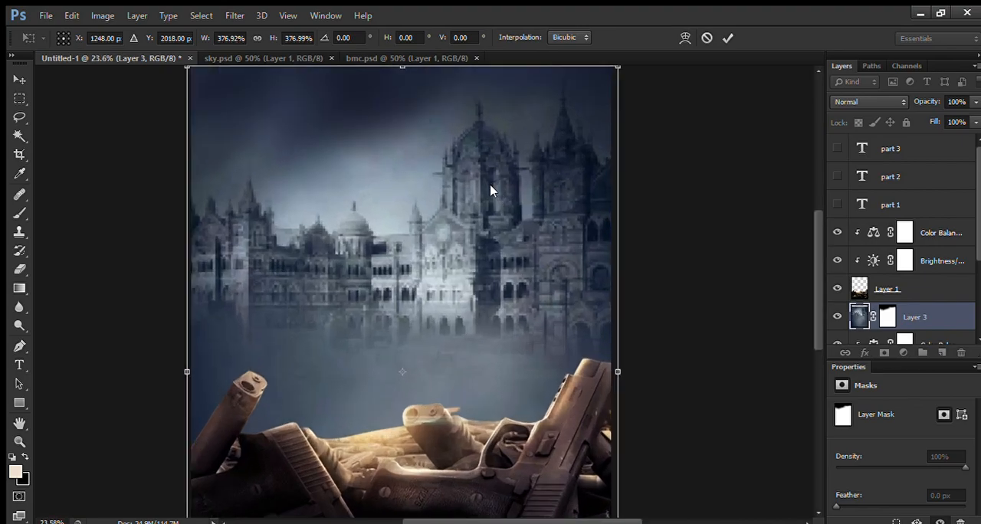
pyautogui.press('Return')
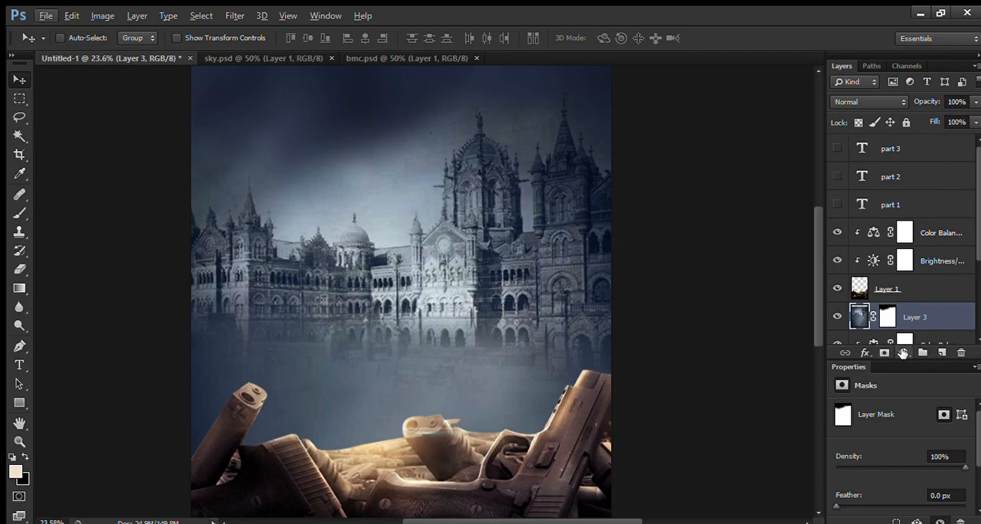
# Step: Add a Color Balance adjustment clipped to the building layer with midtones red +8 and blue +25
pyautogui.click(934, 193)
pyautogui.click(875, 521)
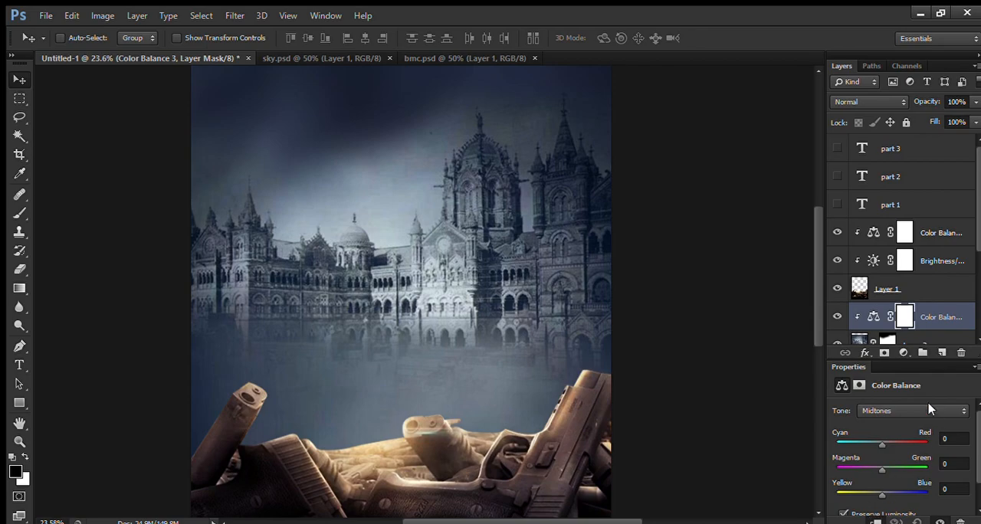
pyautogui.click(951, 442)
pyautogui.press('Up')
pyautogui.click(953, 489)
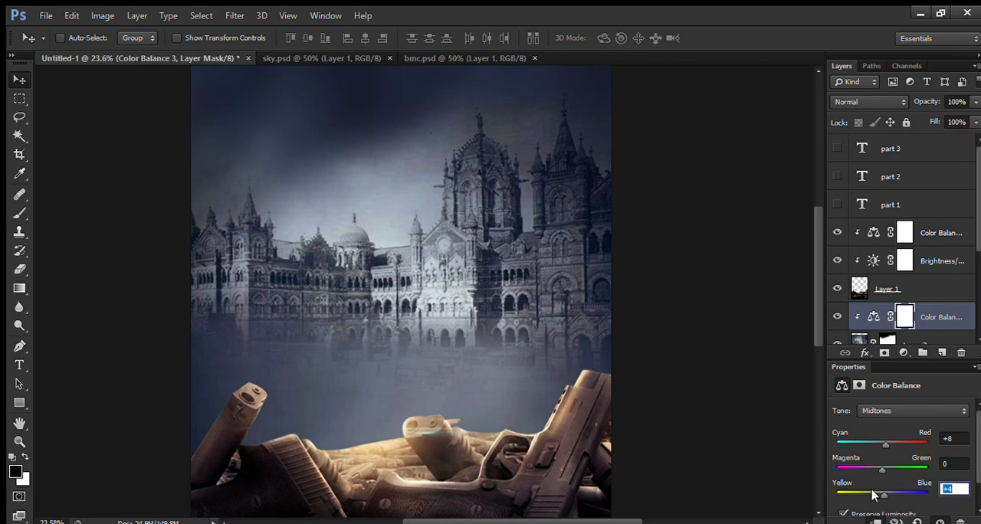
pyautogui.press('Up')
pyautogui.press('Up')
pyautogui.press('Up')
pyautogui.press('Up')
pyautogui.press('Up')
pyautogui.press('Up')
pyautogui.press('Up')
pyautogui.press('Up')
pyautogui.press('Up')
pyautogui.press('Up')
pyautogui.press('Up')
pyautogui.press('Up')
pyautogui.press('Up')
pyautogui.click(15, 95)
pyautogui.click(15, 74)
pyautogui.hotkey('ctrl', '0')
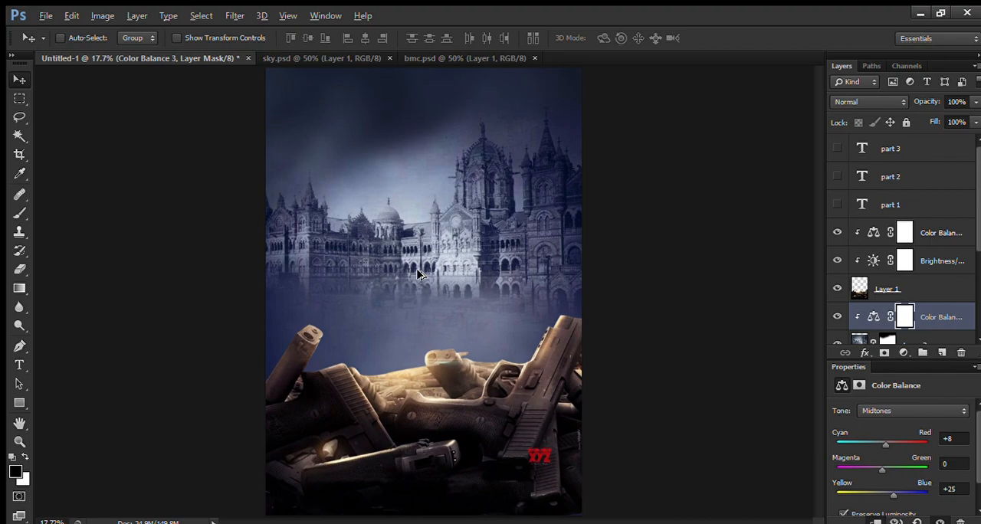
# Step: Add a Brightness/Contrast adjustment clipped to the building layer with brightness -17 and contrast 63
pyautogui.scroll(-1, 418, 274)
pyautogui.scroll(-1, 864, 337)
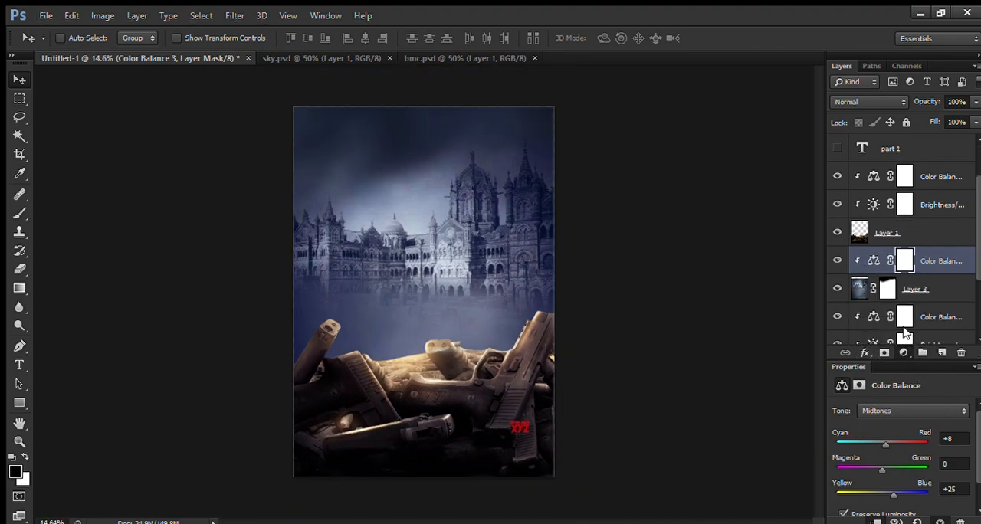
pyautogui.click(949, 86)
pyautogui.click(875, 521)
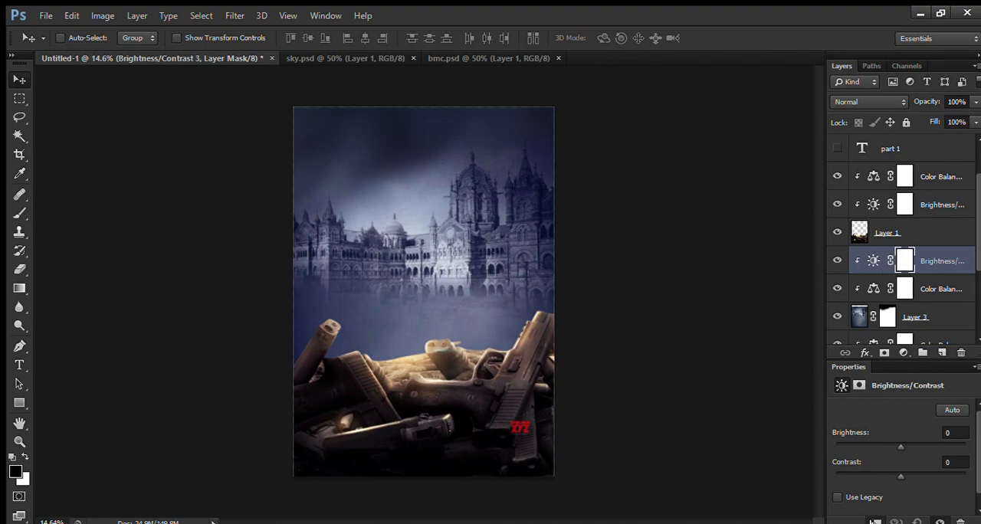
pyautogui.moveTo(900, 447); pyautogui.dragTo(889, 446)
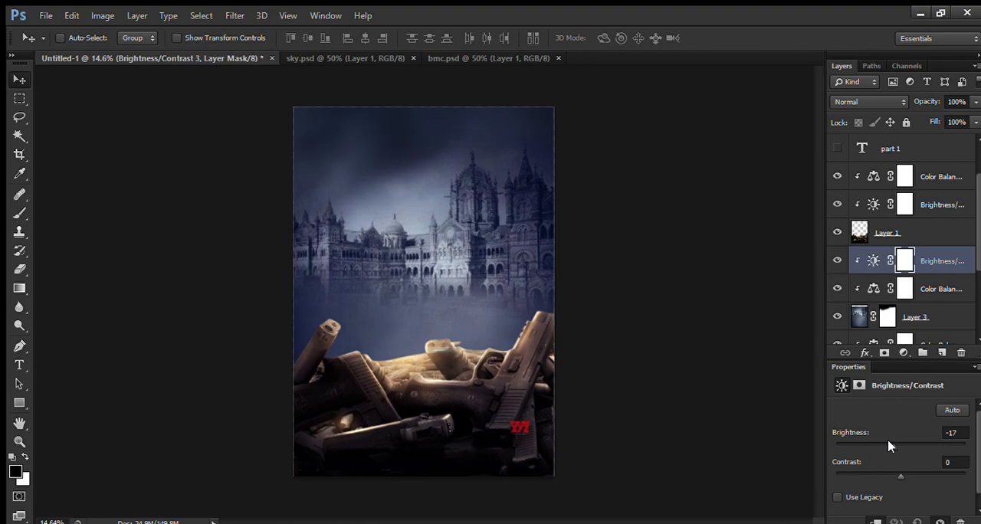
pyautogui.moveTo(900, 476); pyautogui.dragTo(936, 480)
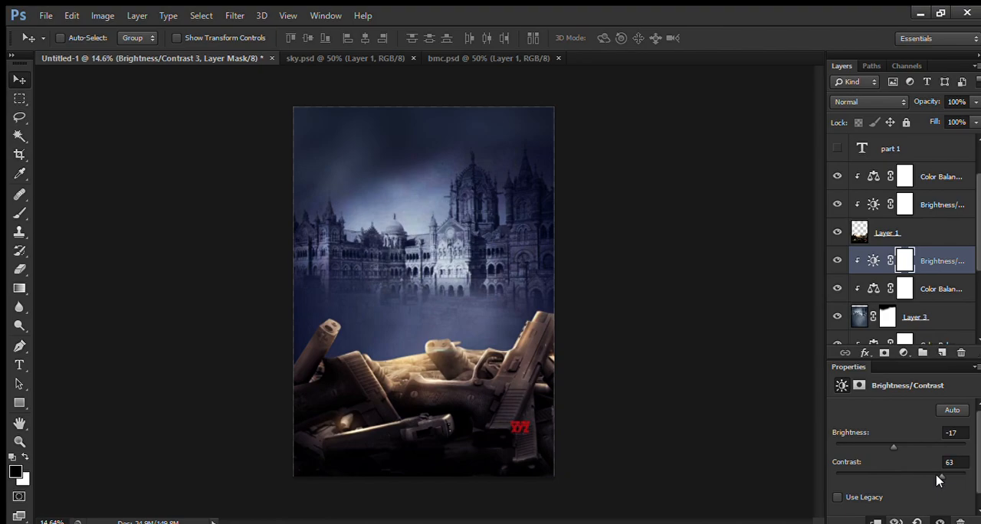
# Step: Bring the masked man from model.psd into the poster, directly above the guns' adjustment layers
pyautogui.click(937, 175)
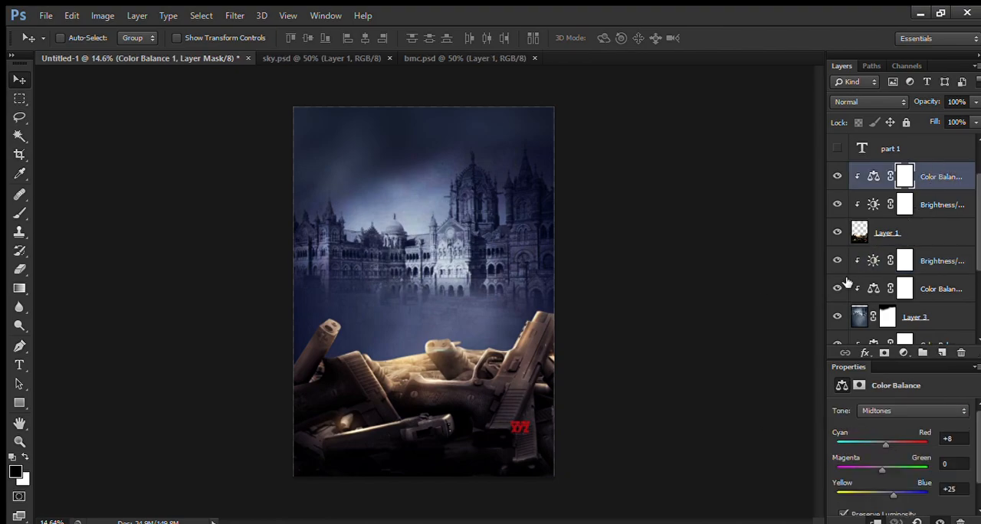
pyautogui.scroll(2, 383, 371)
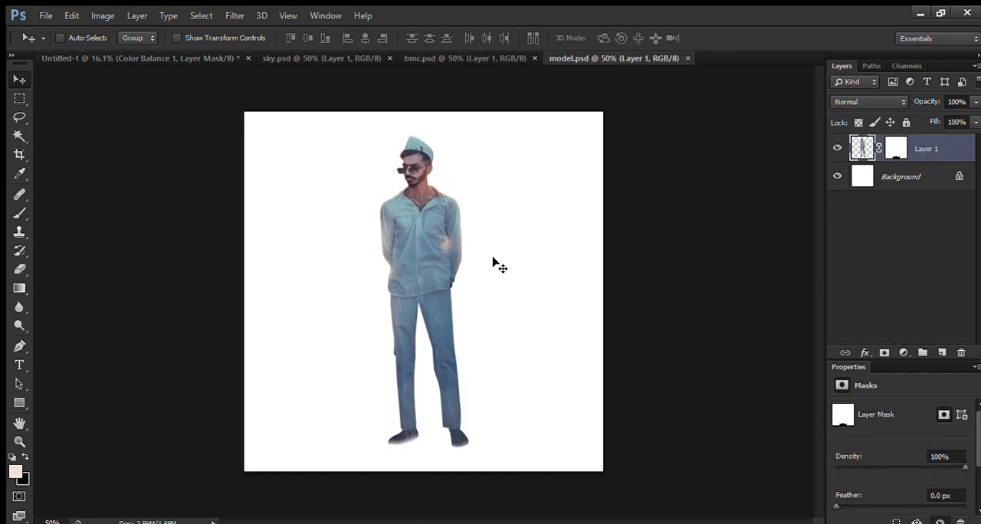
pyautogui.scroll(-4, 407, 279)
pyautogui.scroll(3, 407, 280)
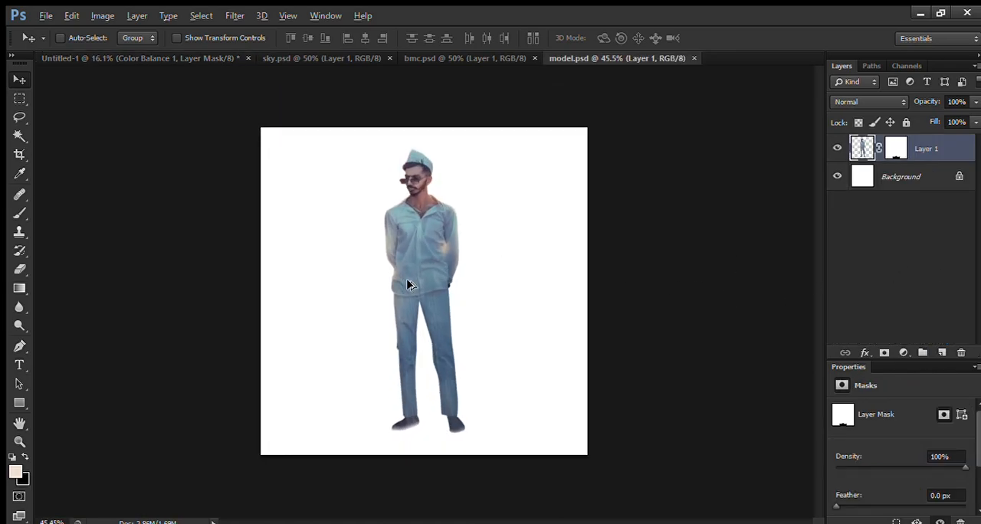
pyautogui.moveTo(420, 276)
pyautogui.mouseDown()
pyautogui.moveTo(157, 70)
pyautogui.moveTo(403, 261)
pyautogui.mouseUp()
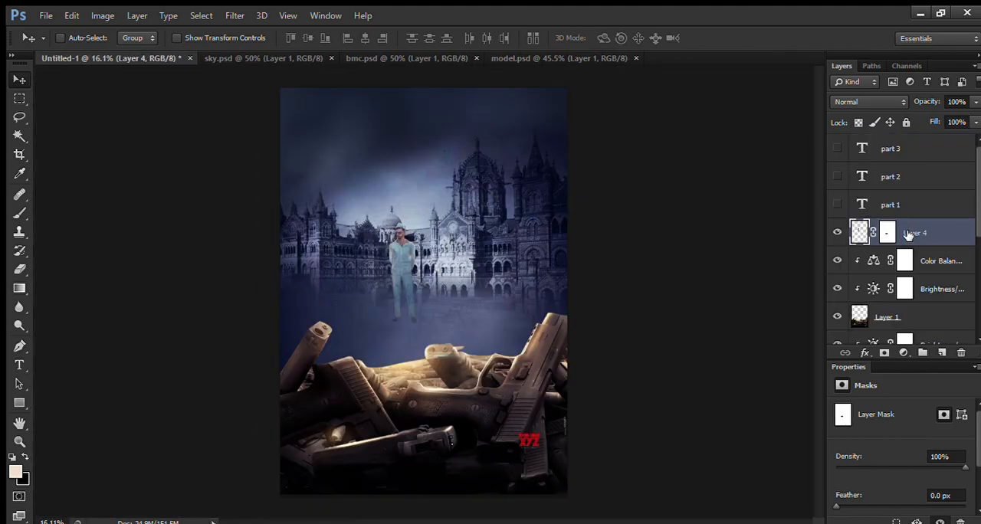
# Step: Scale the man to about 259% and position him standing on the guns in front of the building
pyautogui.hotkey('ctrl', 't')
pyautogui.moveTo(429, 219); pyautogui.dragTo(513, 170)
pyautogui.moveTo(408, 190); pyautogui.dragTo(431, 187)
pyautogui.moveTo(457, 145); pyautogui.dragTo(482, 139)
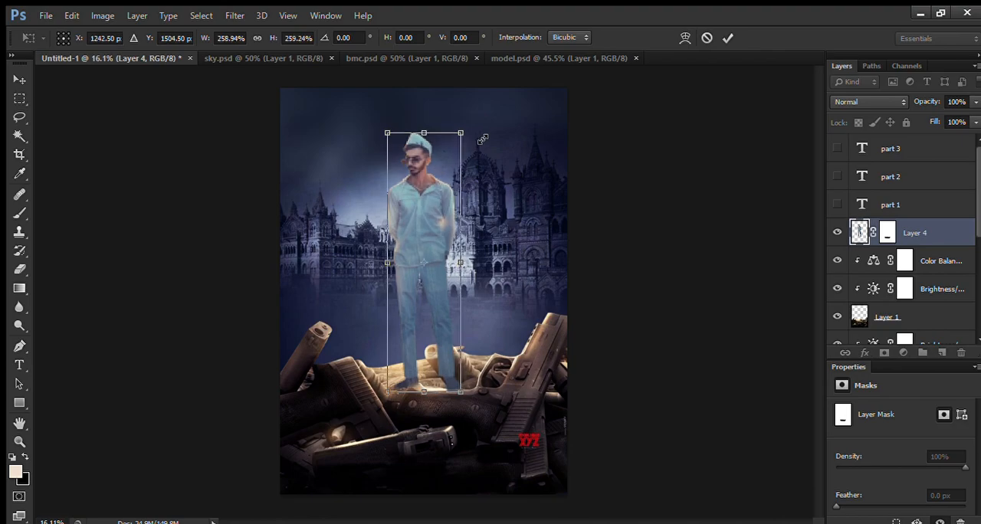
pyautogui.press('Return')
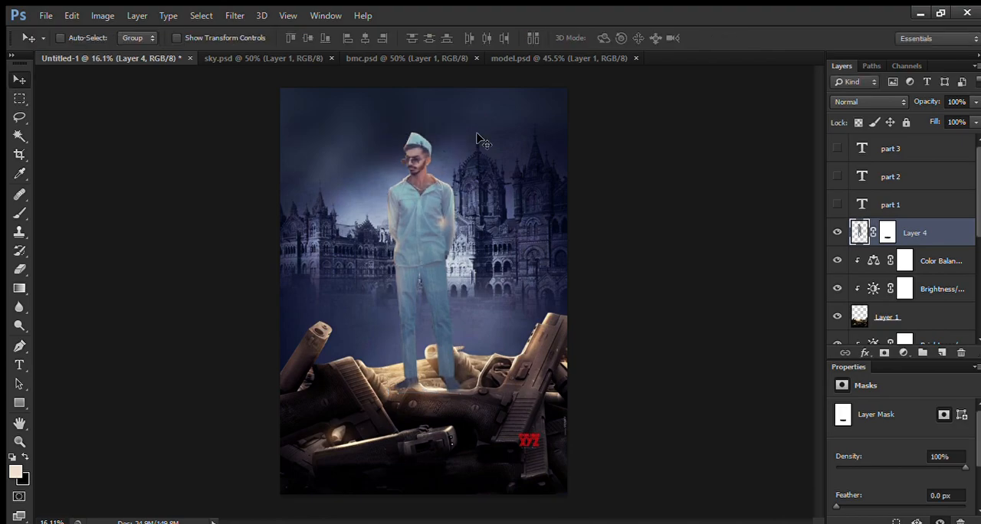
# Step: Add a new layer beneath the man and paint a soft black shadow under one foot with a 136 px brush
pyautogui.scroll(5, 424, 429)
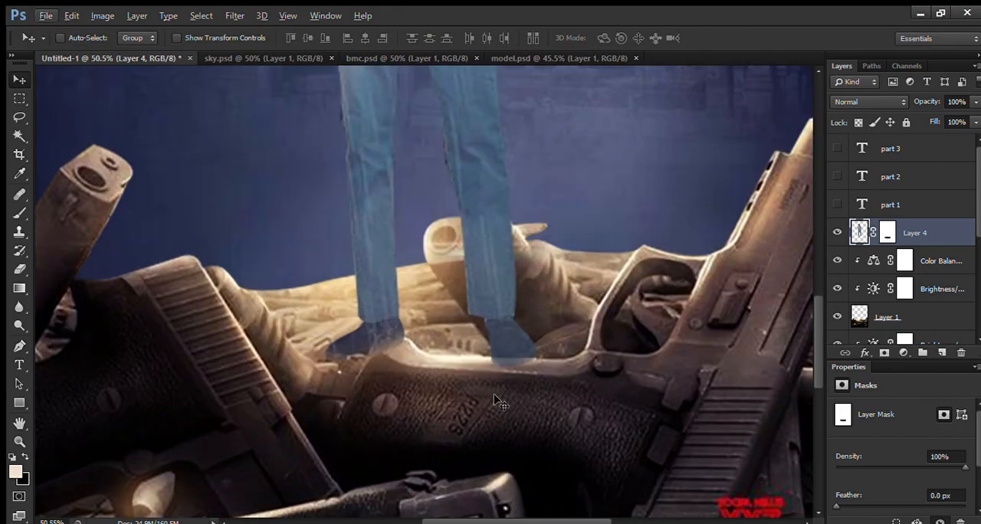
pyautogui.click(929, 260)
pyautogui.click(943, 352)
pyautogui.press('b')
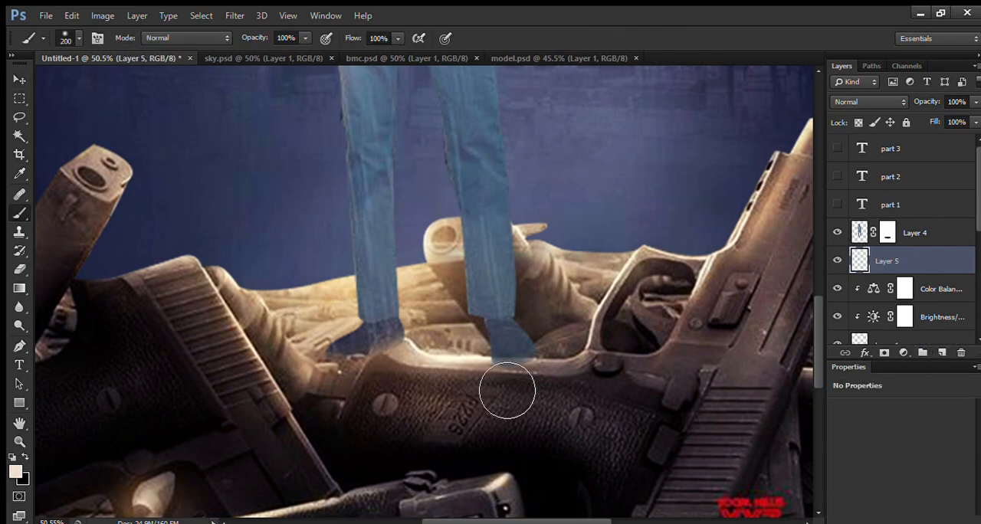
pyautogui.press('i')
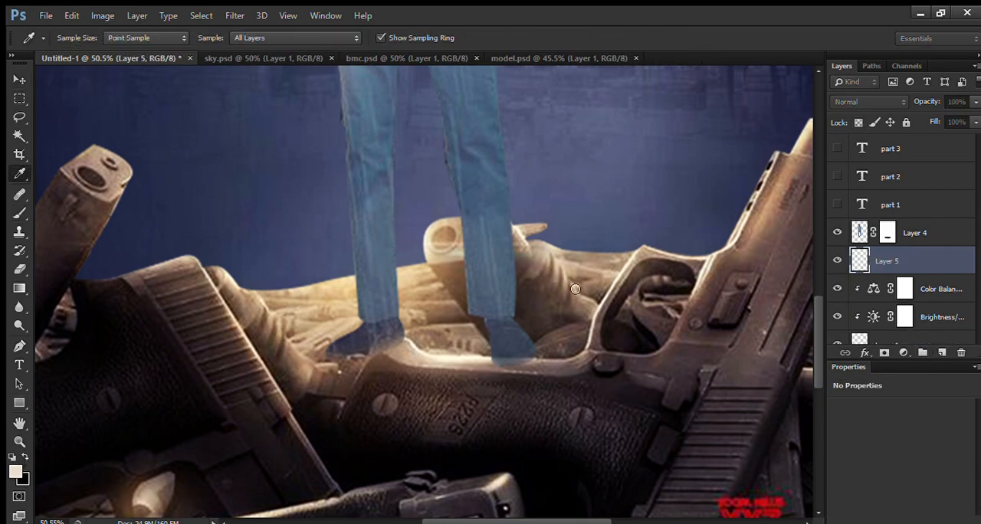
pyautogui.press('b')
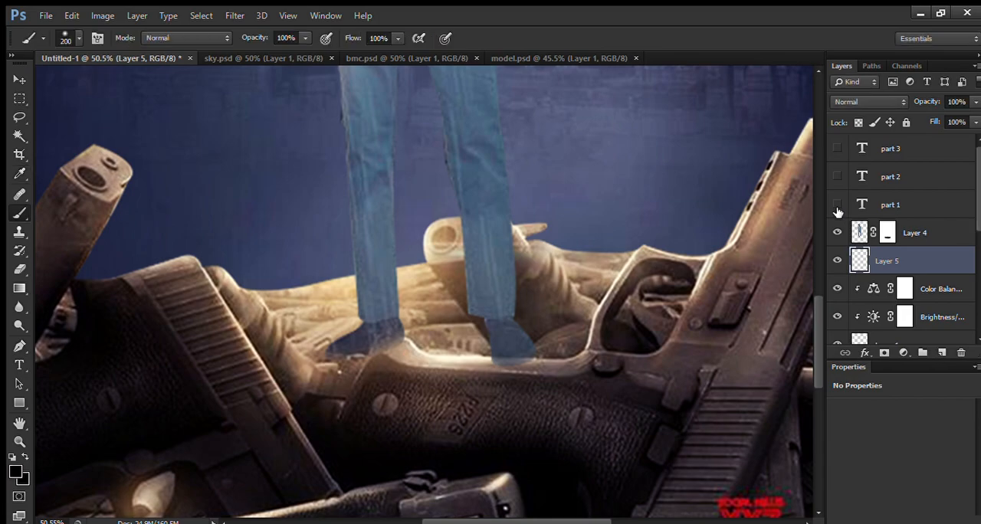
pyautogui.click(837, 177)
pyautogui.click(837, 177)
pyautogui.click(837, 177)
pyautogui.click(837, 177)
pyautogui.moveTo(372, 366); pyautogui.dragTo(355, 367)
pyautogui.click(374, 366)
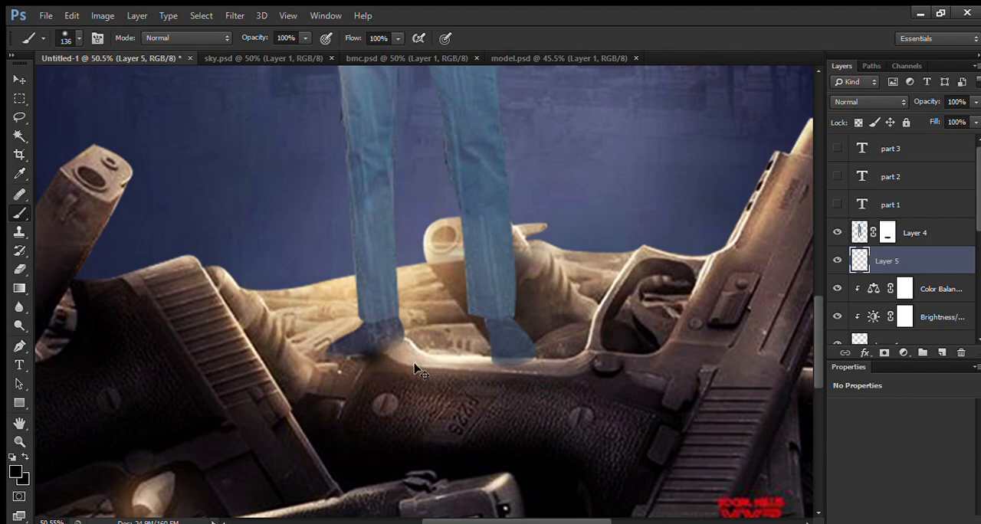
# Step: Stretch the painted shadow horizontally and fit it beneath the foot
pyautogui.hotkey('ctrl', 't')
pyautogui.moveTo(417, 357); pyautogui.dragTo(537, 354)
pyautogui.moveTo(460, 340); pyautogui.dragTo(452, 341)
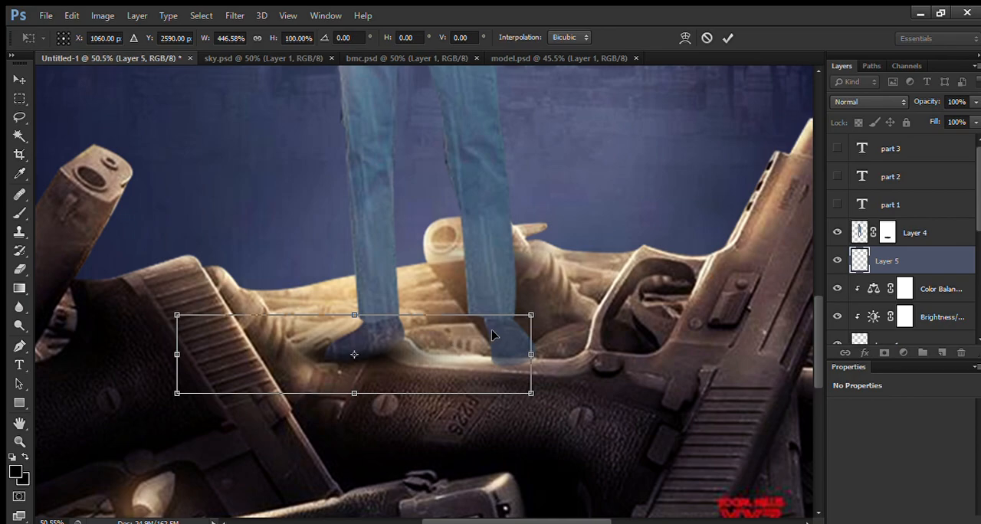
pyautogui.moveTo(530, 355); pyautogui.dragTo(474, 345)
pyautogui.press('Return')
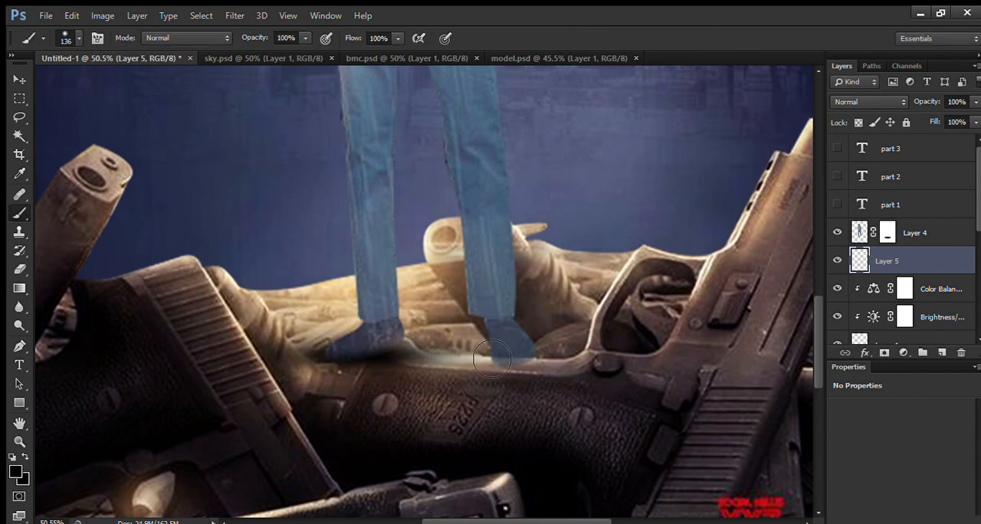
# Step: Duplicate the shadow layer and place the copy under the man's other foot
pyautogui.press('v')
pyautogui.moveTo(364, 389); pyautogui.dragTo(513, 373)
pyautogui.hotkey('ctrl', 'j')
pyautogui.scroll(-6, 390, 357)
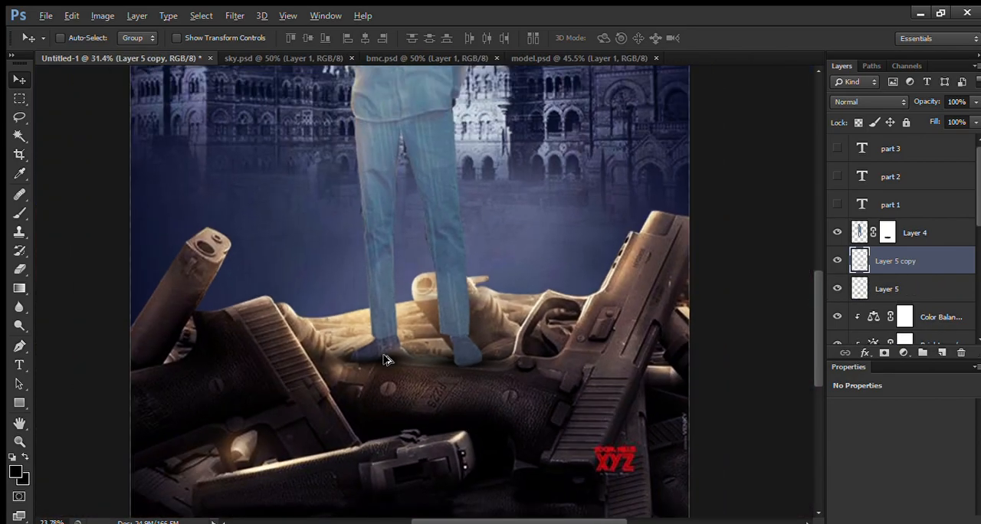
pyautogui.scroll(2, 444, 263)
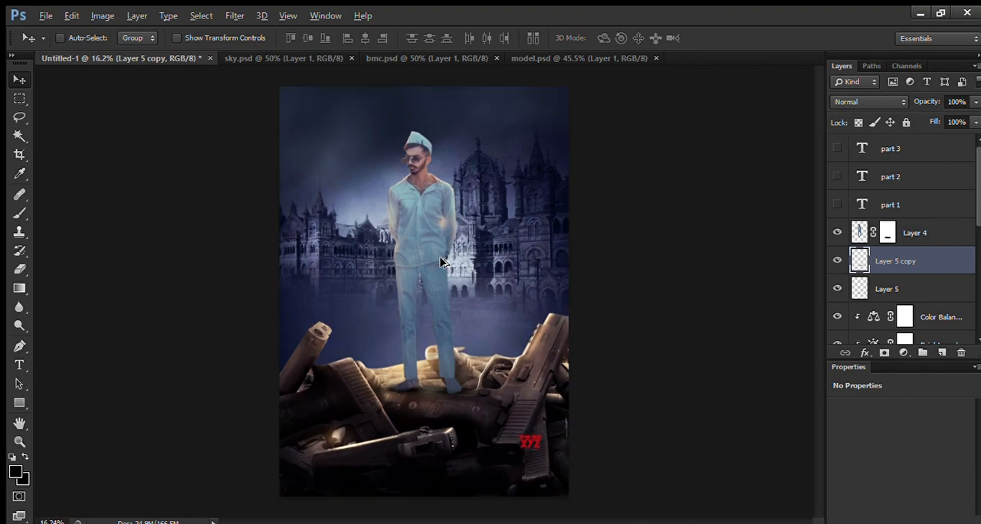
# Step: Add an Exposure adjustment clipped to the man's layer with exposure 0.15, offset 0.0277 and gamma correction 0.86
pyautogui.scroll(5, 406, 182)
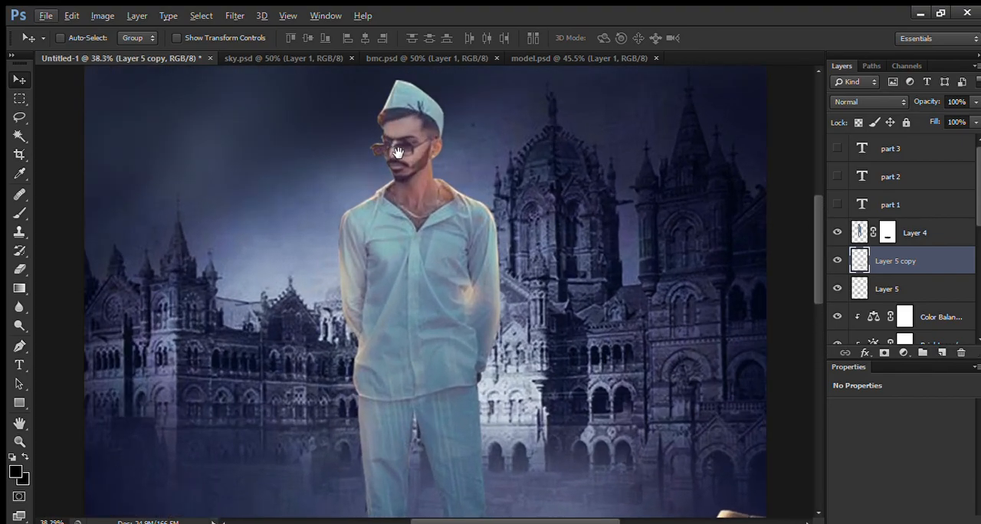
pyautogui.moveTo(398, 152); pyautogui.dragTo(397, 193)
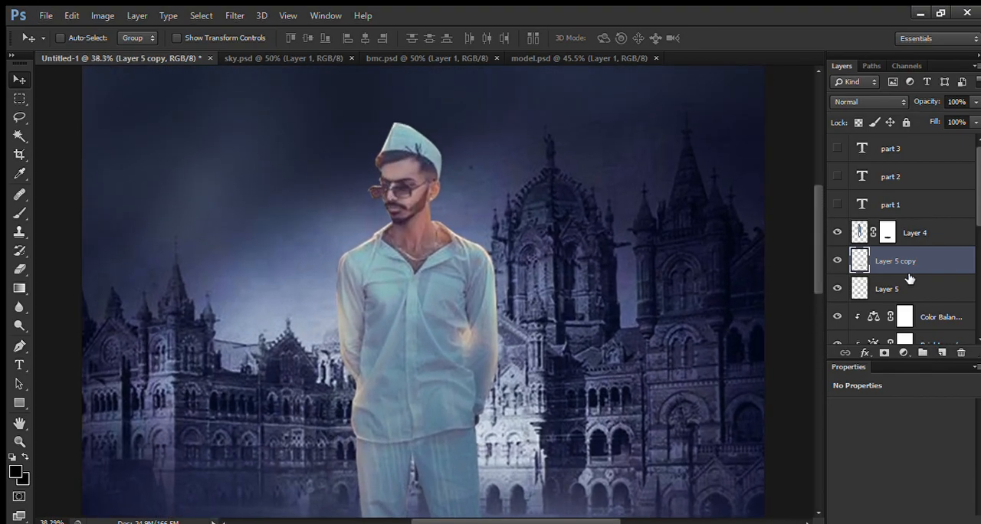
pyautogui.click(922, 241)
pyautogui.scroll(-2, 512, 299)
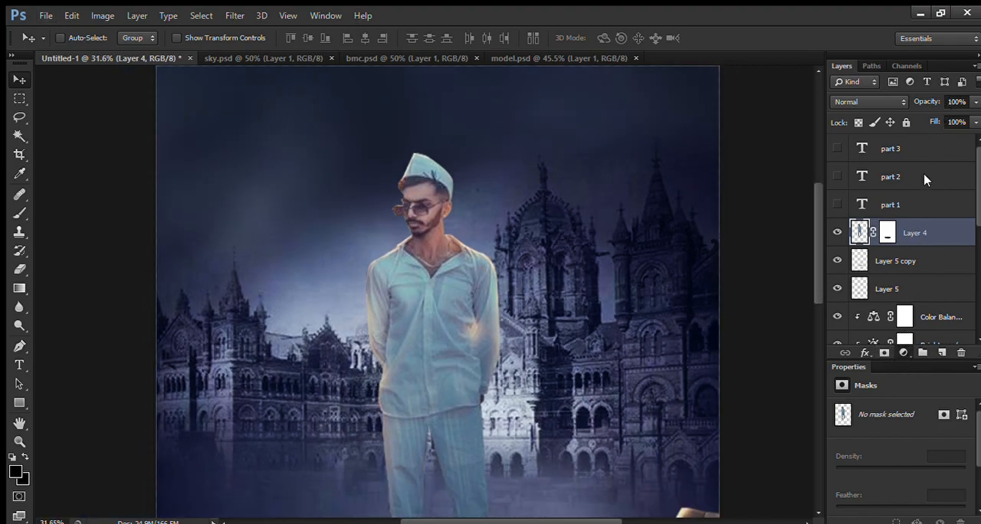
pyautogui.click(916, 151)
pyautogui.click(876, 522)
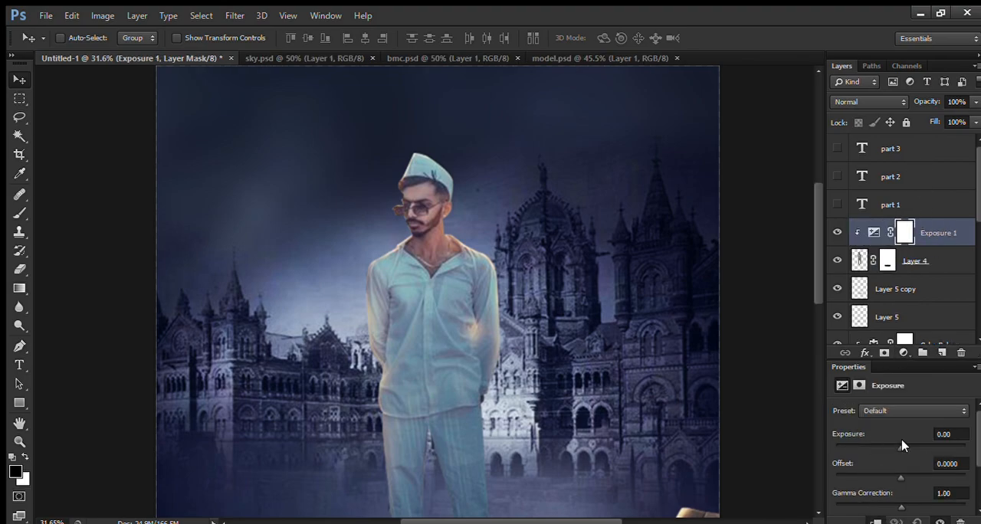
pyautogui.click(951, 435)
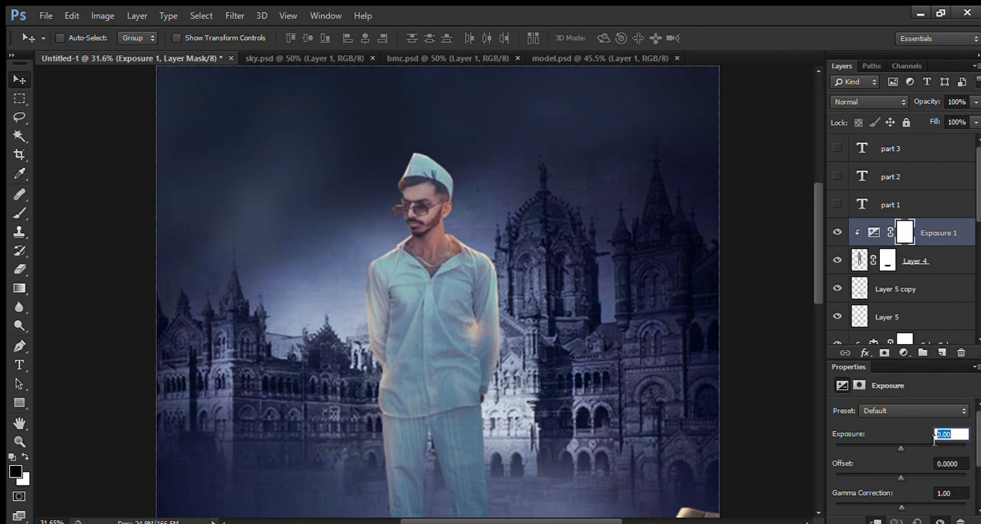
pyautogui.write('0.15')
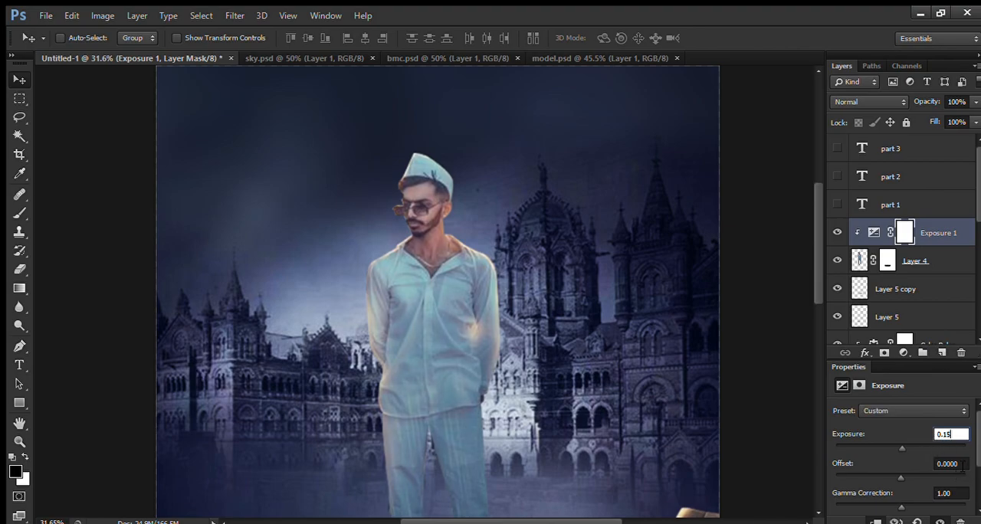
pyautogui.click(962, 464)
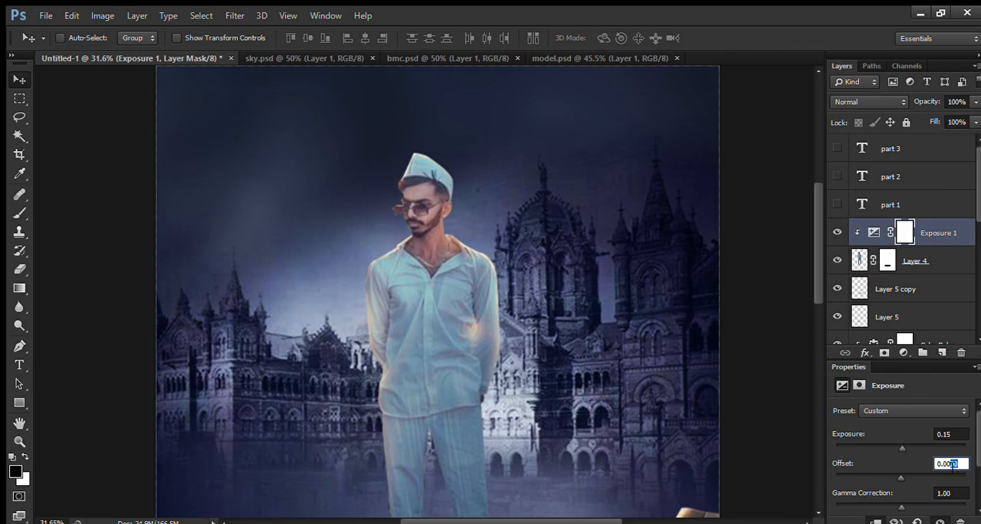
pyautogui.write('277')
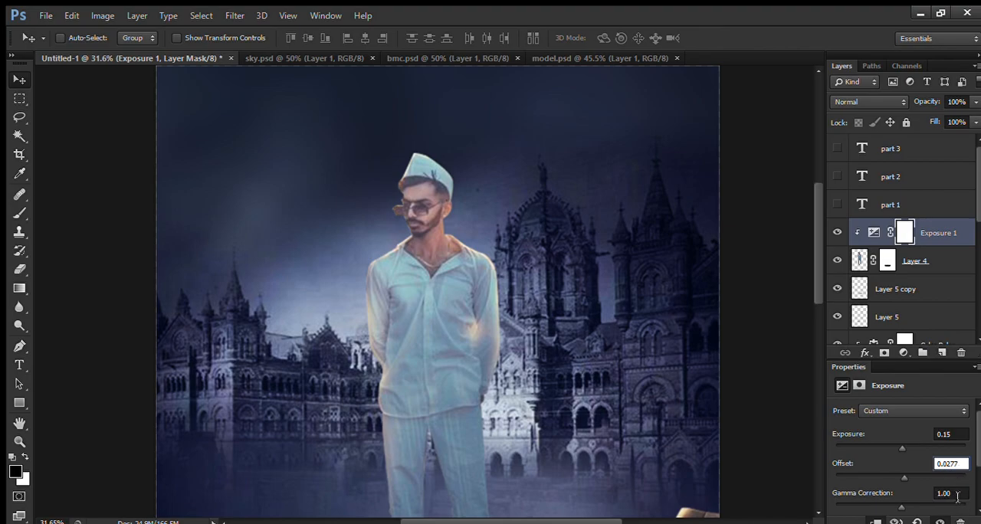
pyautogui.click(958, 496)
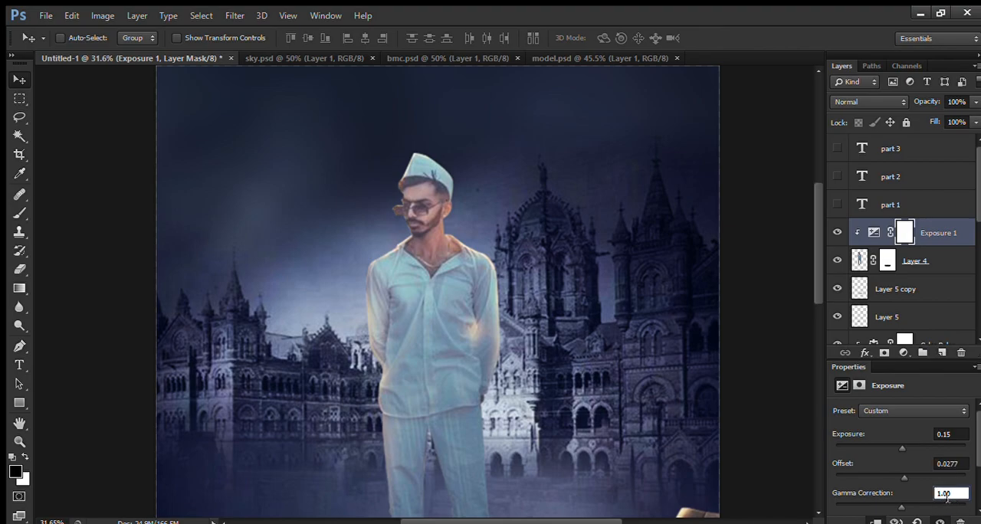
pyautogui.write('0.86')
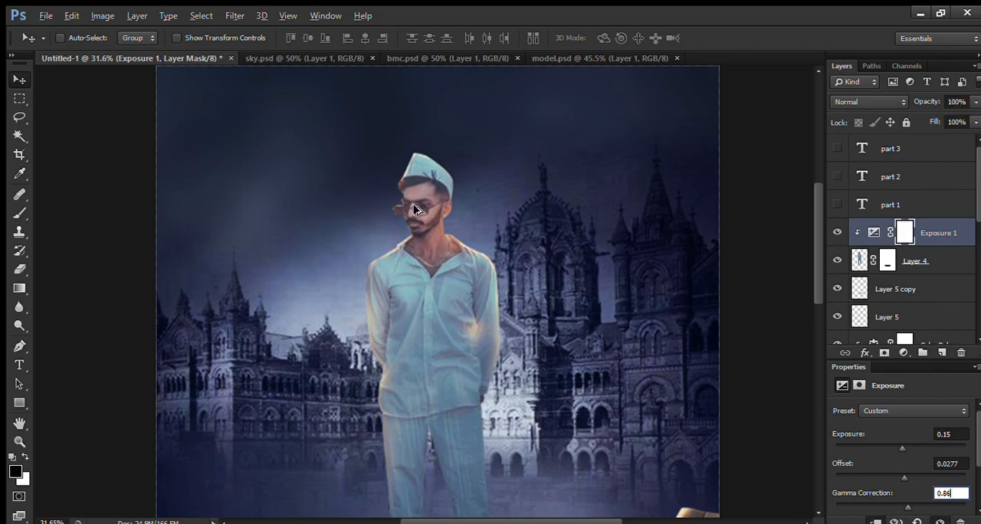
# Step: Add a Brightness/Contrast adjustment clipped to the man's layer with brightness 35 and contrast 100
pyautogui.click(930, 229)
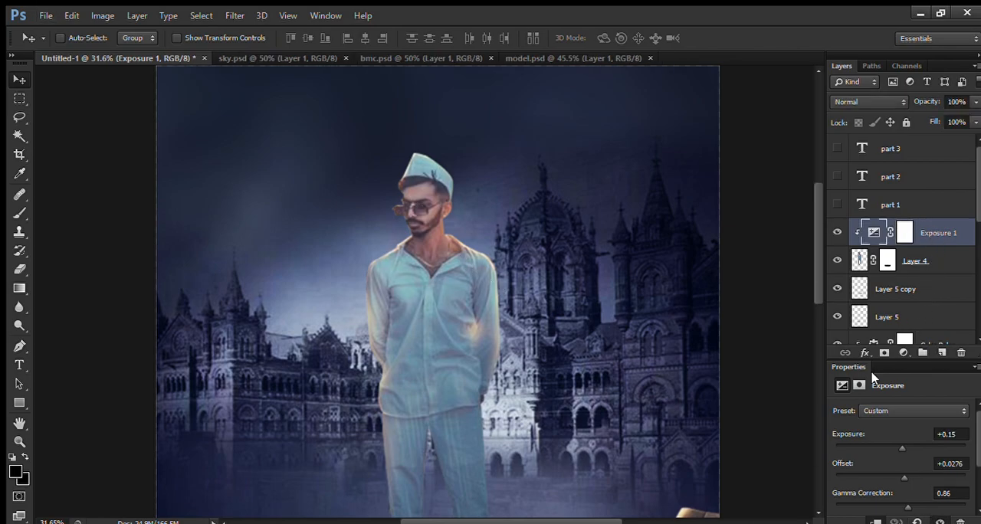
pyautogui.click(937, 95)
pyautogui.click(872, 522)
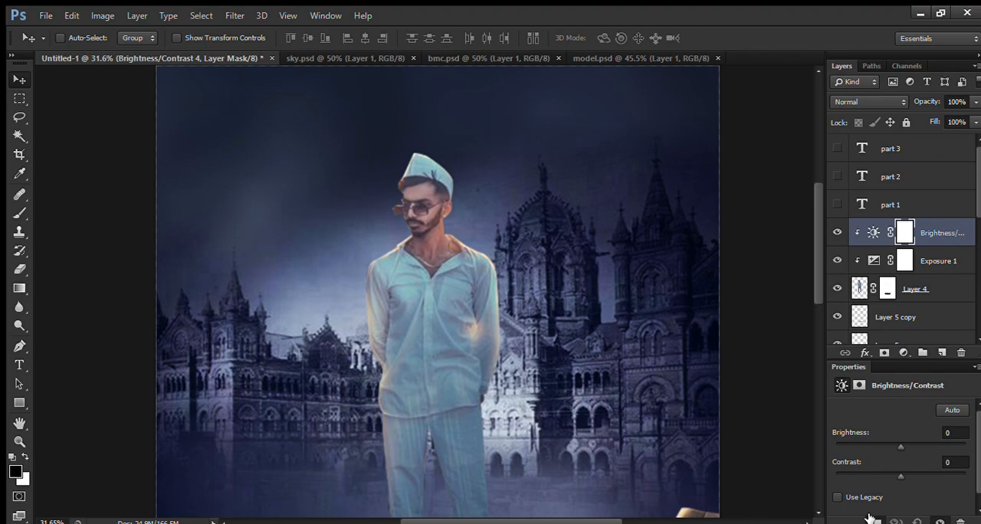
pyautogui.moveTo(916, 443); pyautogui.dragTo(912, 451)
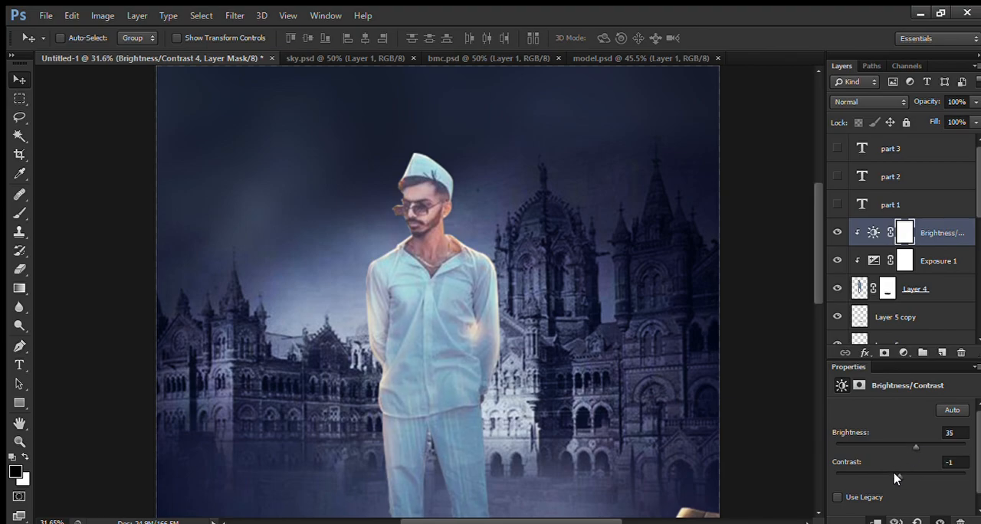
pyautogui.moveTo(897, 479); pyautogui.dragTo(965, 476)
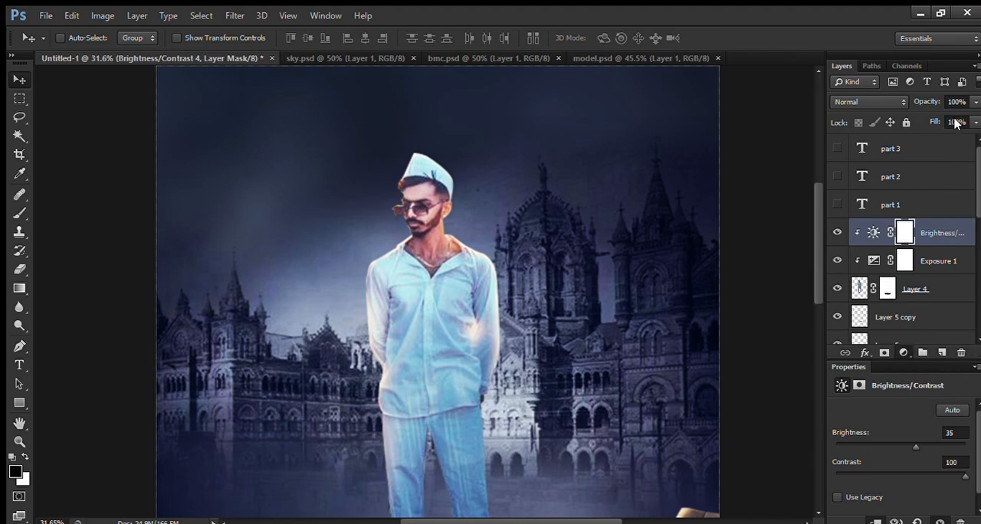
# Step: Add a Color Balance adjustment clipped to the man's layer with midtones at red +17 and blue +25
pyautogui.click(955, 200)
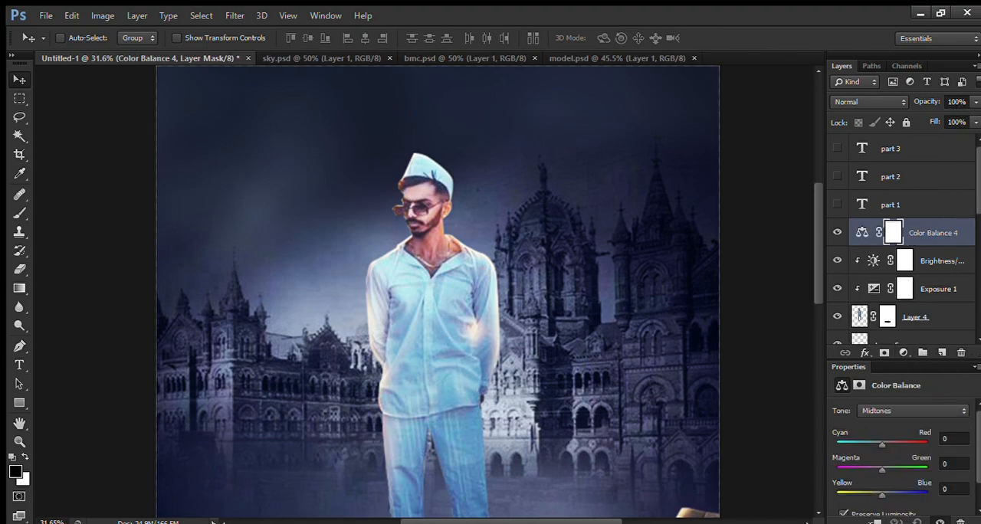
pyautogui.click(876, 522)
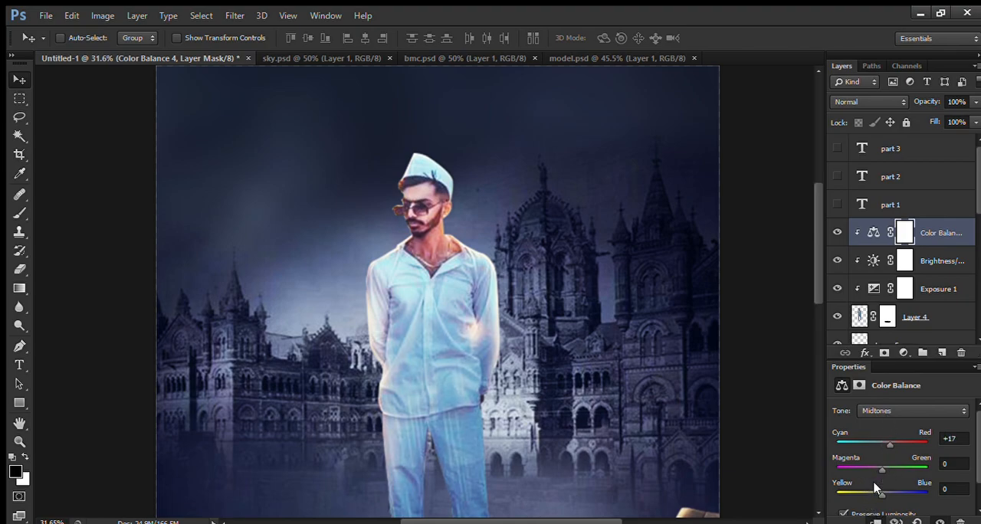
pyautogui.moveTo(876, 493); pyautogui.dragTo(884, 493)
pyautogui.scroll(-5, 564, 267)
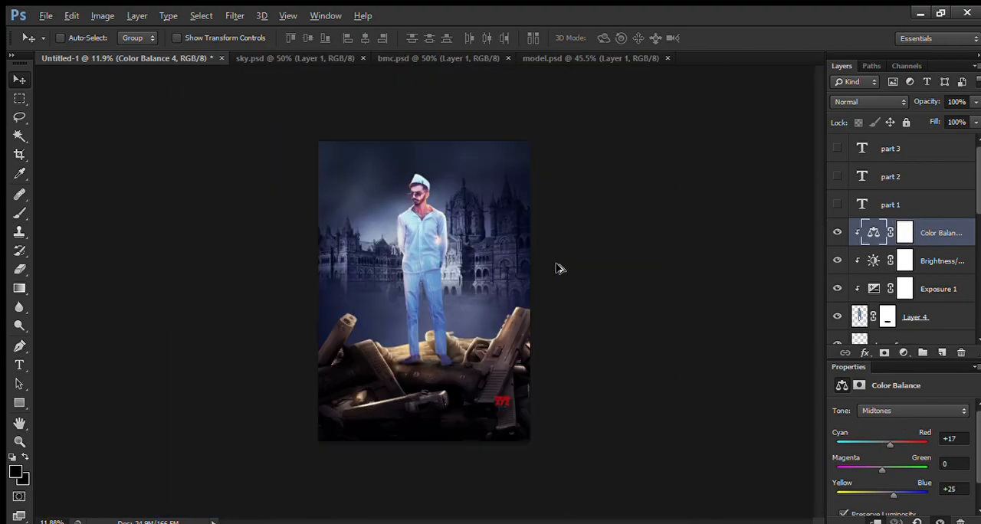
# Step: Load the man's silhouette as a selection and add a new layer directly beneath his layer, above the foot shadows
pyautogui.scroll(-3, 874, 322)
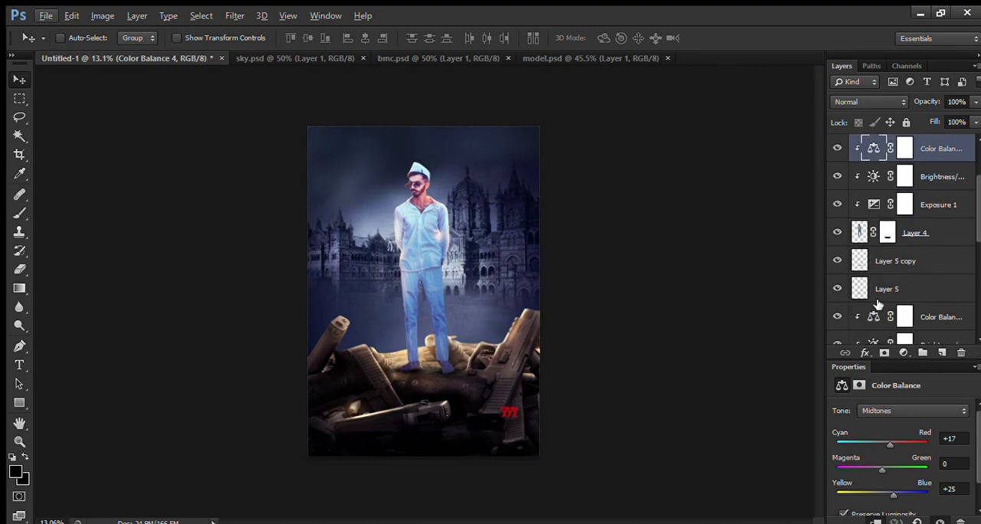
pyautogui.click(862, 233)
pyautogui.scroll(4, 452, 230)
pyautogui.scroll(1, 452, 230)
pyautogui.keyDown('ctrl'); pyautogui.click(859, 233); pyautogui.keyUp('ctrl')
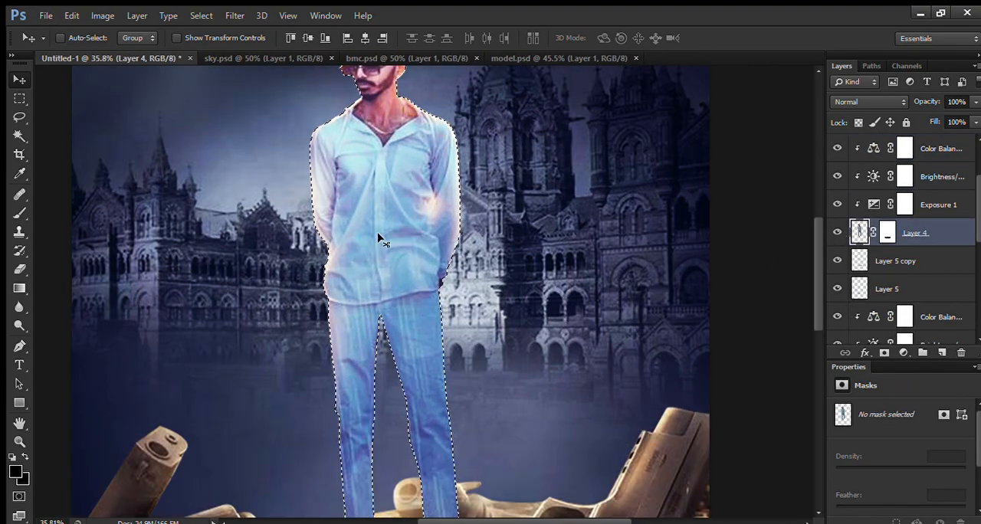
pyautogui.scroll(7, 404, 411)
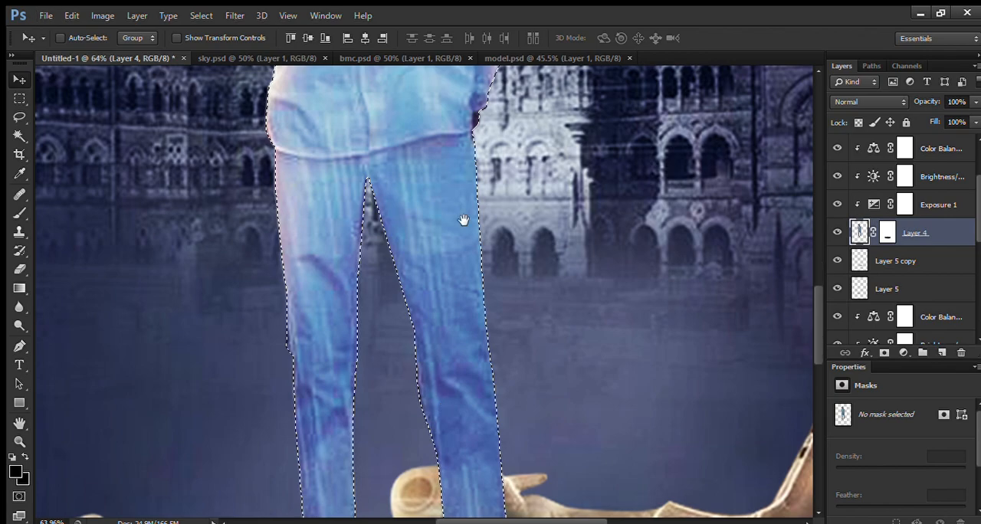
pyautogui.moveTo(433, 502); pyautogui.dragTo(464, 219)
pyautogui.moveTo(473, 384); pyautogui.dragTo(486, 265)
pyautogui.click(912, 261)
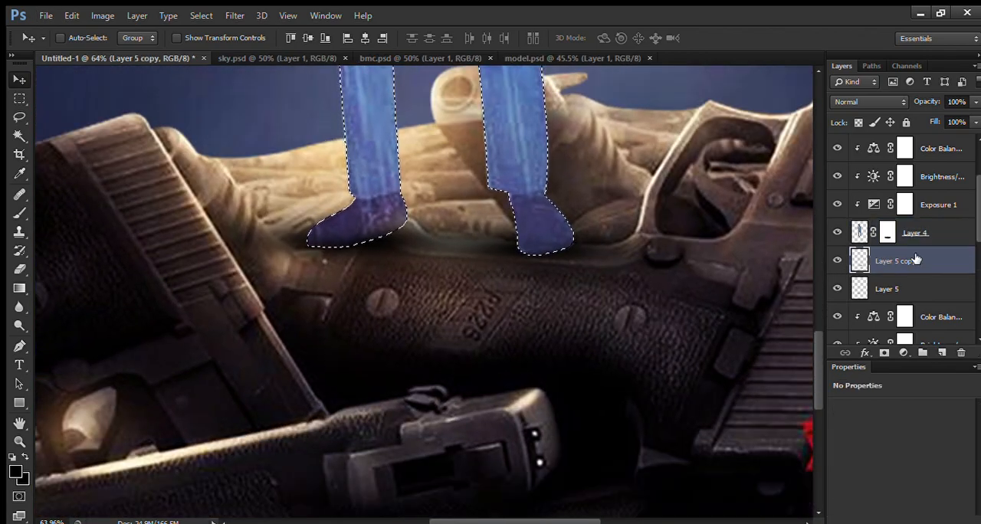
pyautogui.click(942, 353)
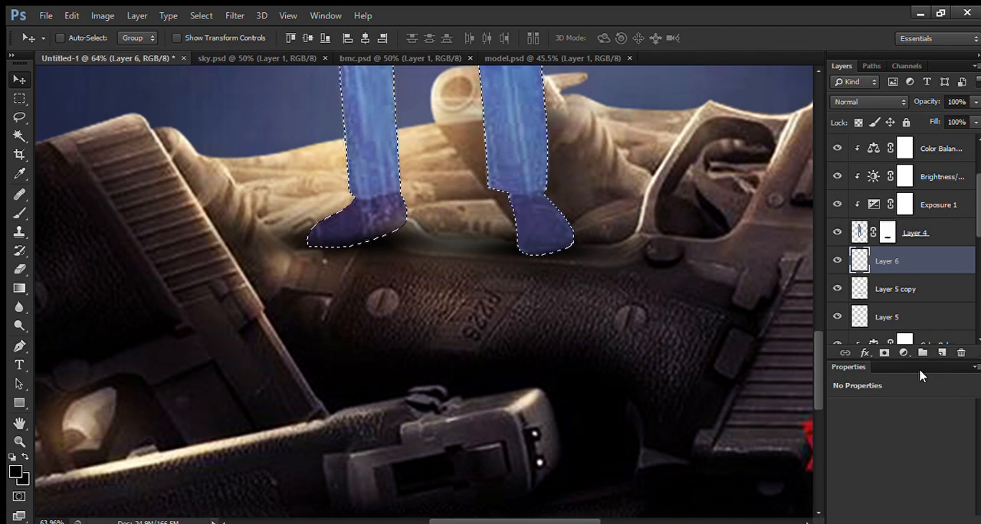
# Step: Try filling the silhouette with white and flipping it below the feet on the new layer, and undo the flip and fill
pyautogui.press('b')
pyautogui.press('x')
pyautogui.scroll(-10, 486, 259)
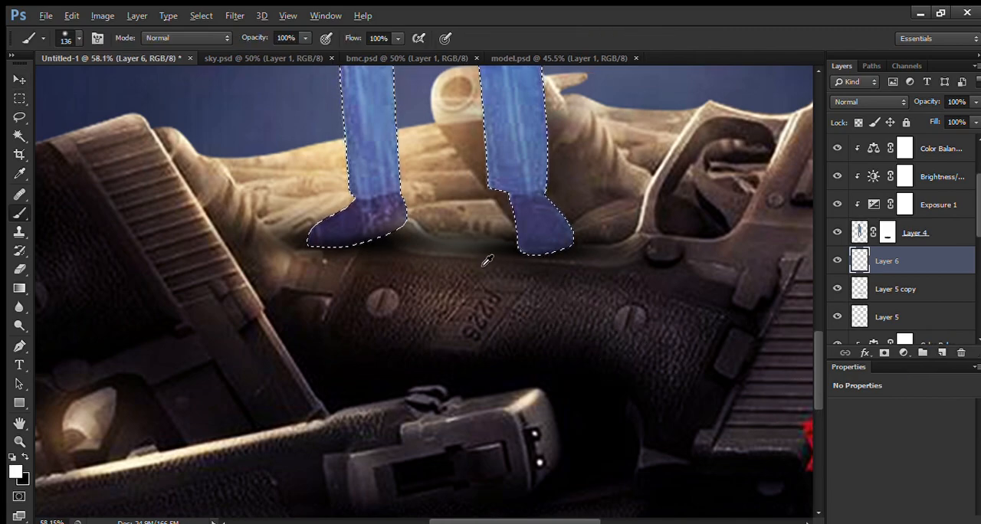
pyautogui.scroll(-5, 487, 258)
pyautogui.moveTo(417, 259); pyautogui.dragTo(510, 259)
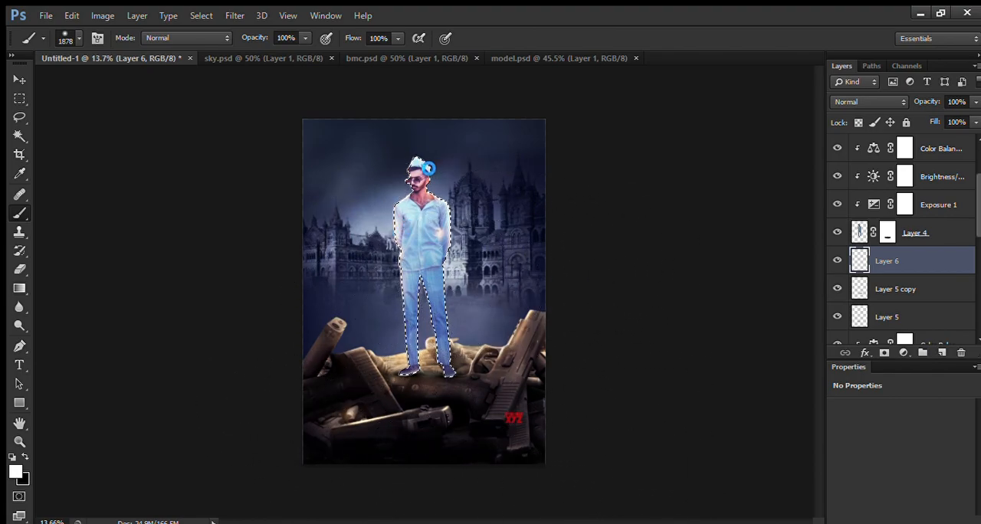
pyautogui.hotkey('ctrl', 'd')
pyautogui.hotkey('ctrl', 't')
pyautogui.moveTo(424, 158); pyautogui.dragTo(432, 502)
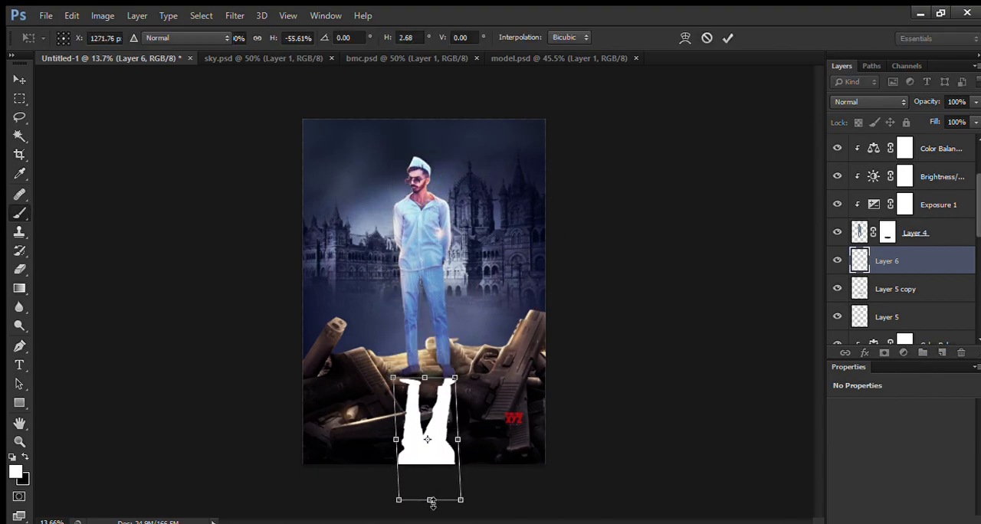
pyautogui.press('Return')
pyautogui.hotkey('ctrl', 'alt', 'z')
pyautogui.hotkey('ctrl', 'alt', 'z')
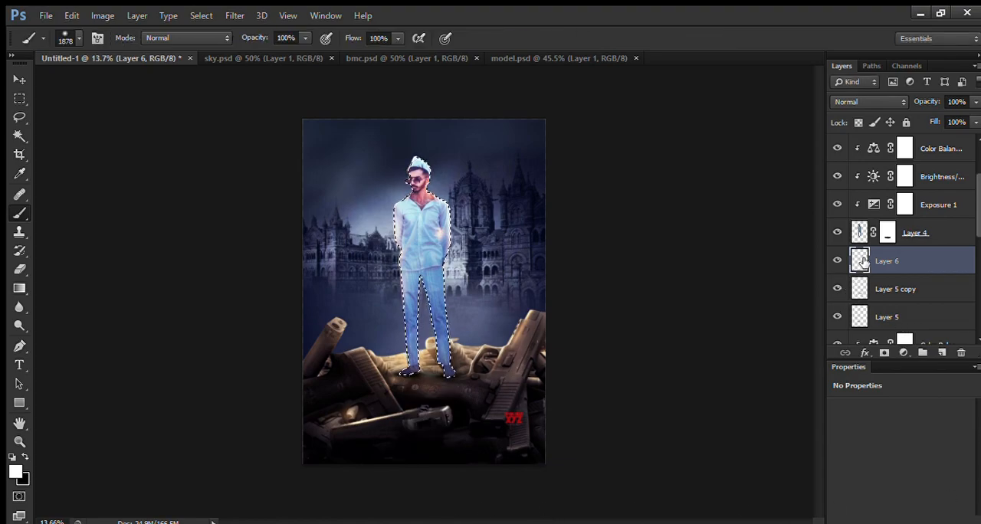
# Step: Fill the silhouette selection with black and flip it below the feet at about -74% height with a skew of about 5°
pyautogui.press('x')
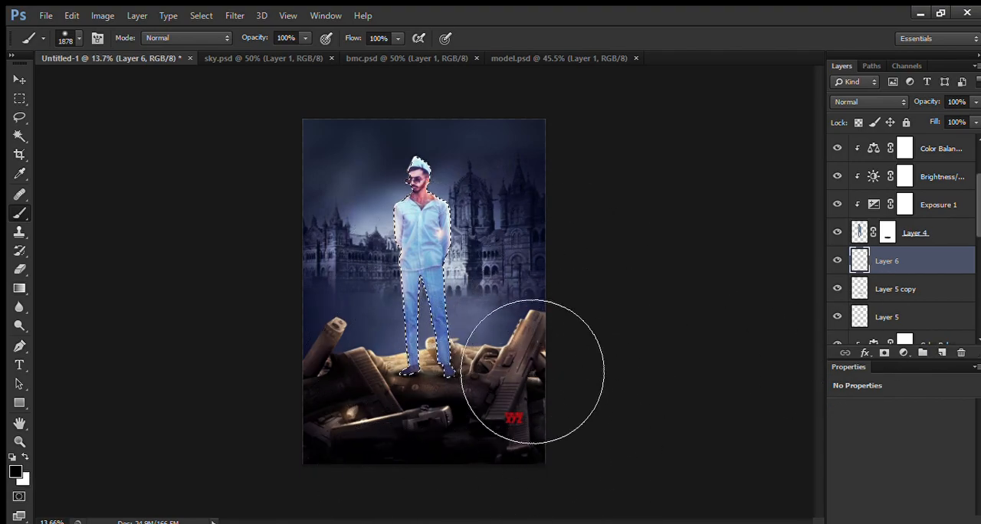
pyautogui.hotkey('alt', 'BackSpace')
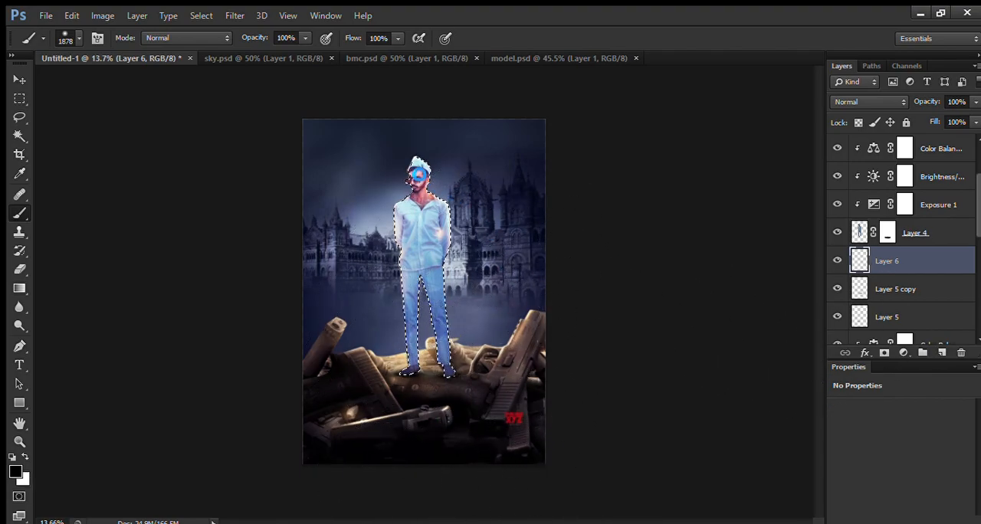
pyautogui.hotkey('ctrl', 't')
pyautogui.moveTo(421, 158); pyautogui.dragTo(432, 460)
pyautogui.press('b')
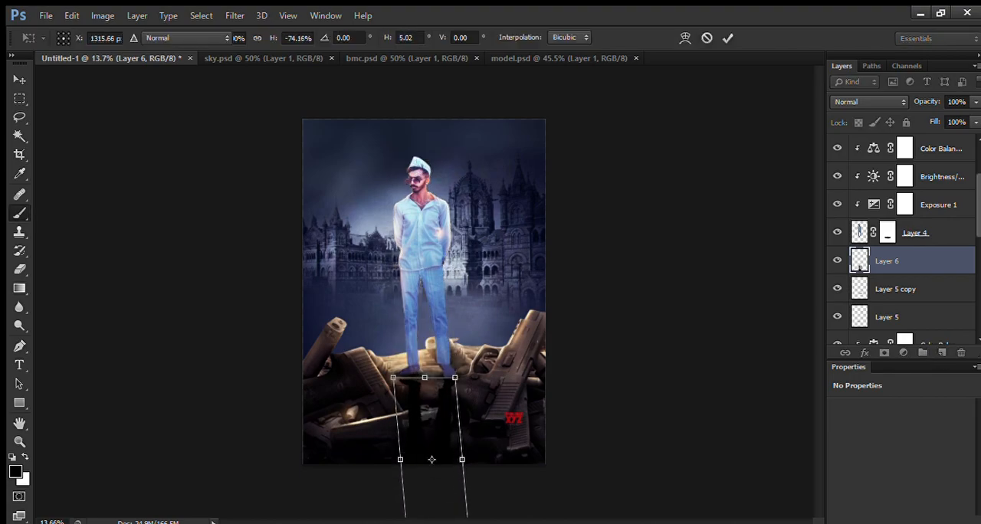
pyautogui.press('c')
pyautogui.press('v')
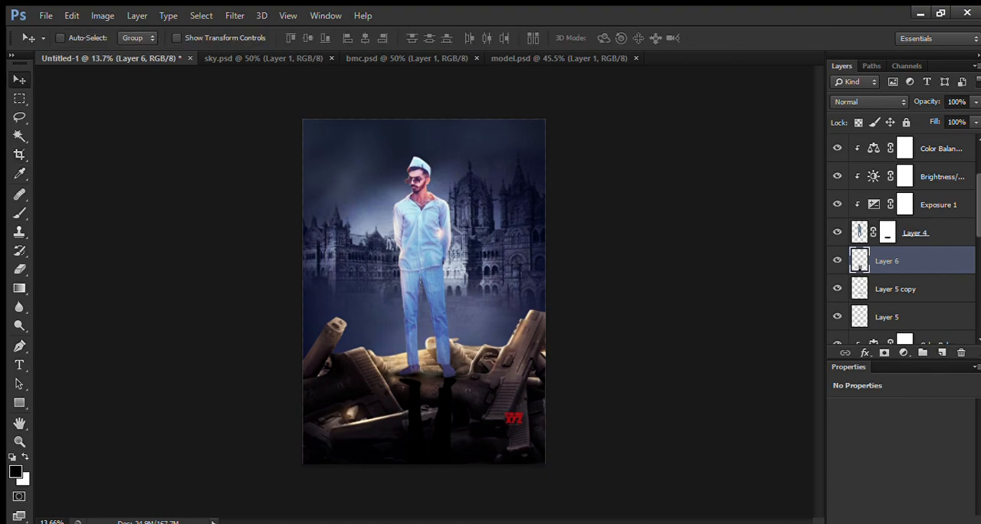
# Step: Nudge the flipped black shadow up against the man's feet and blur its edges softly
pyautogui.scroll(5, 444, 383)
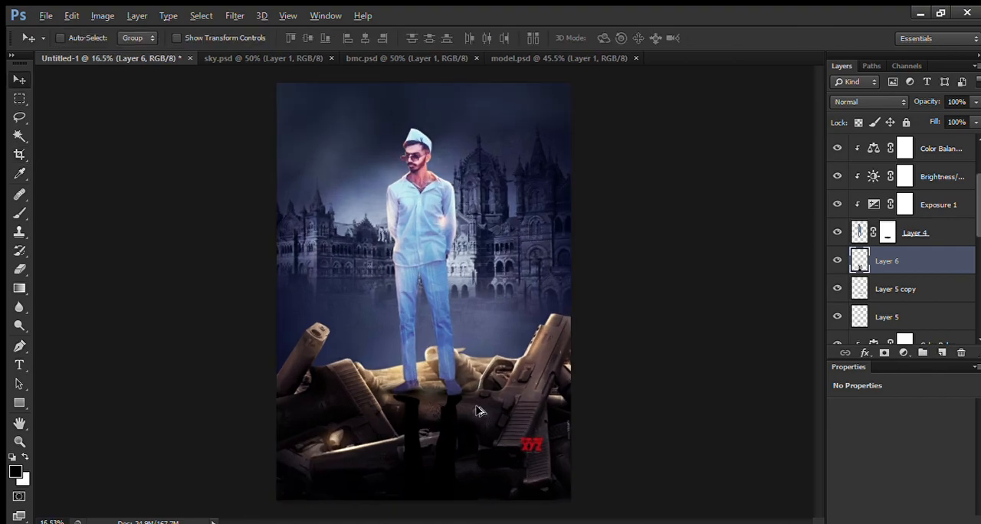
pyautogui.scroll(3, 335, 363)
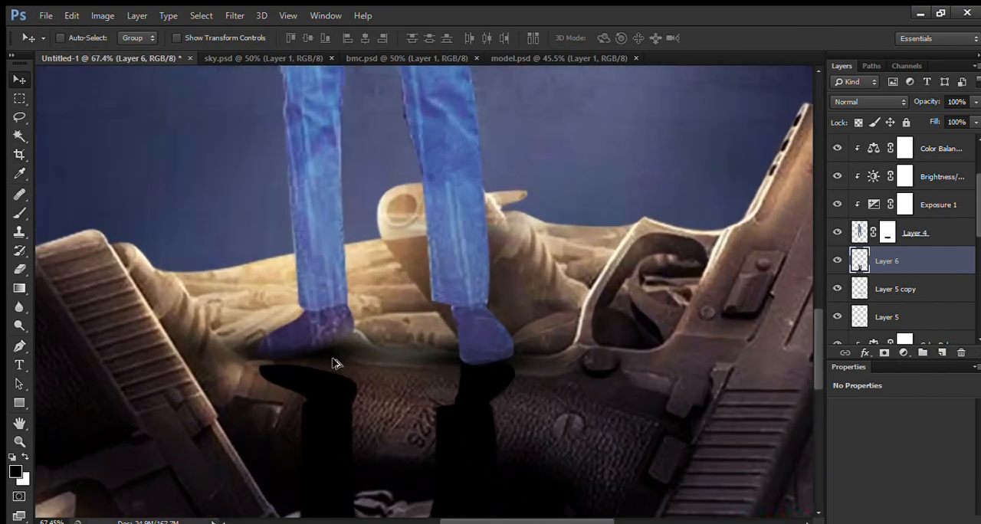
pyautogui.press('Up')
pyautogui.press('Up')
pyautogui.press('Up')
pyautogui.press('Up')
pyautogui.press('Up')
pyautogui.press('Up')
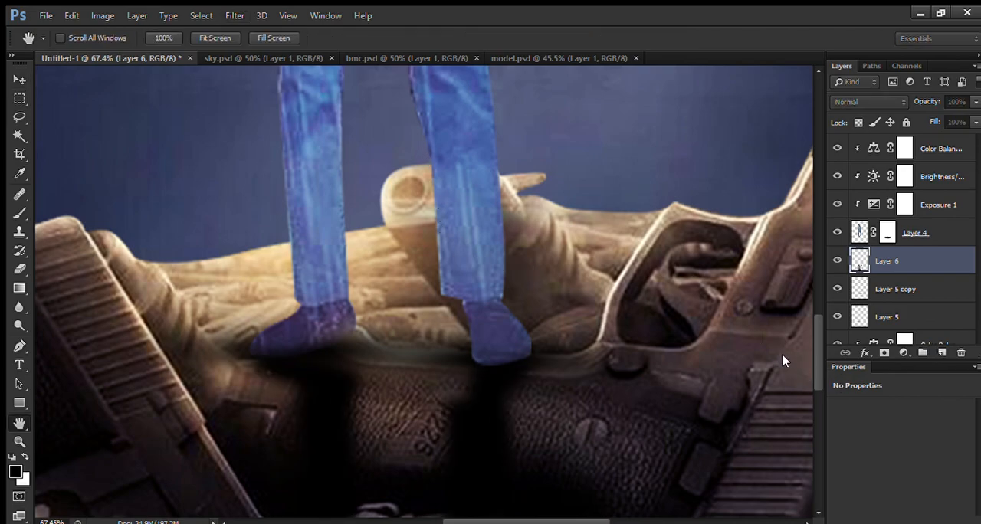
pyautogui.click(899, 167)
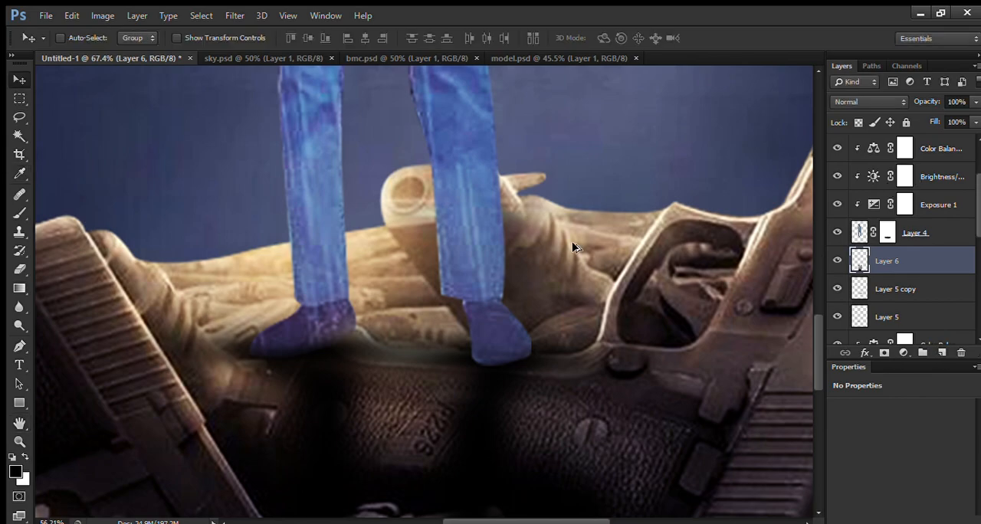
# Step: Add a layer mask to the cast shadow and fade out its lower end with a 1279 px black brush
pyautogui.scroll(-10, 466, 310)
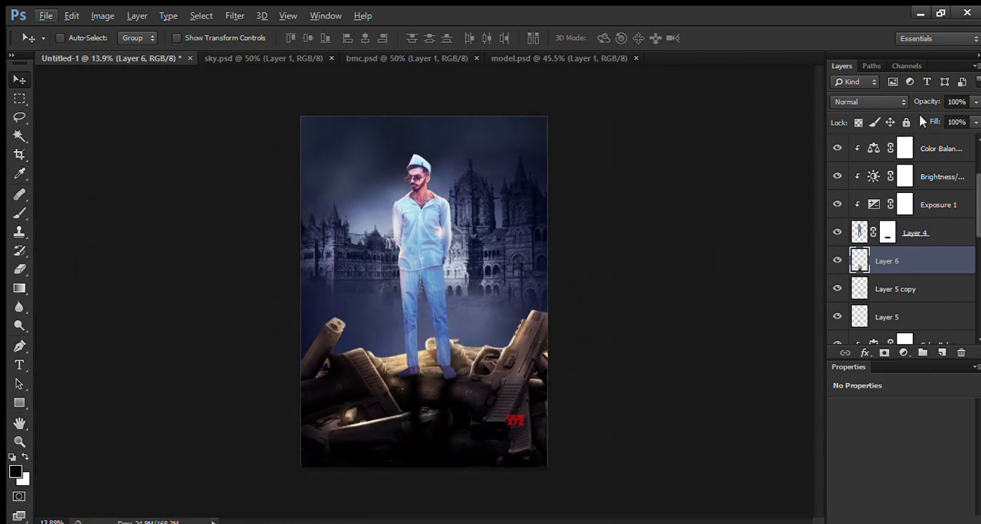
pyautogui.scroll(4, 470, 487)
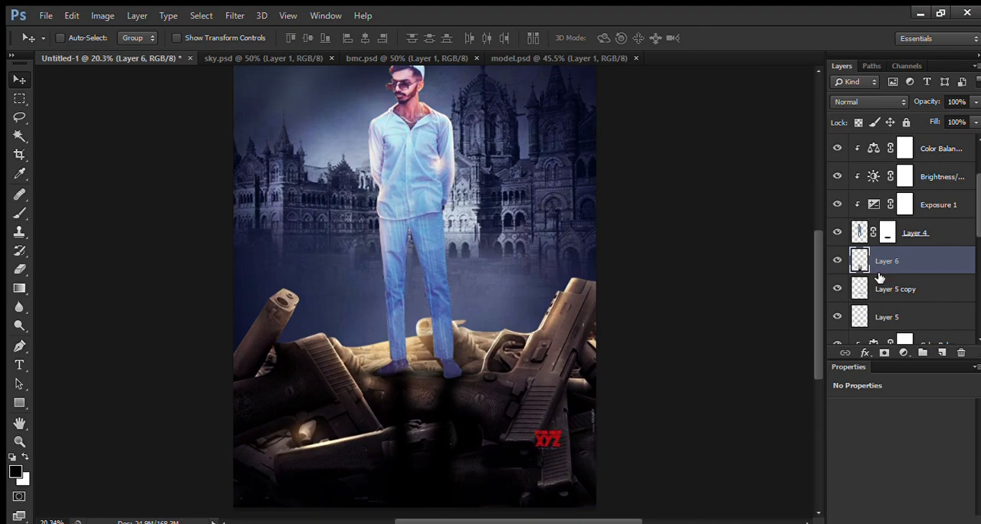
pyautogui.click(884, 352)
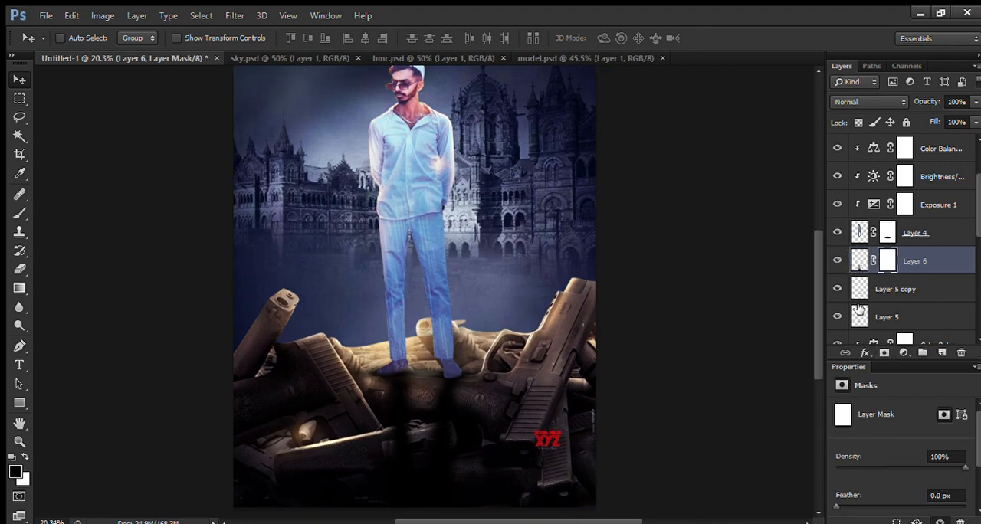
pyautogui.press('b')
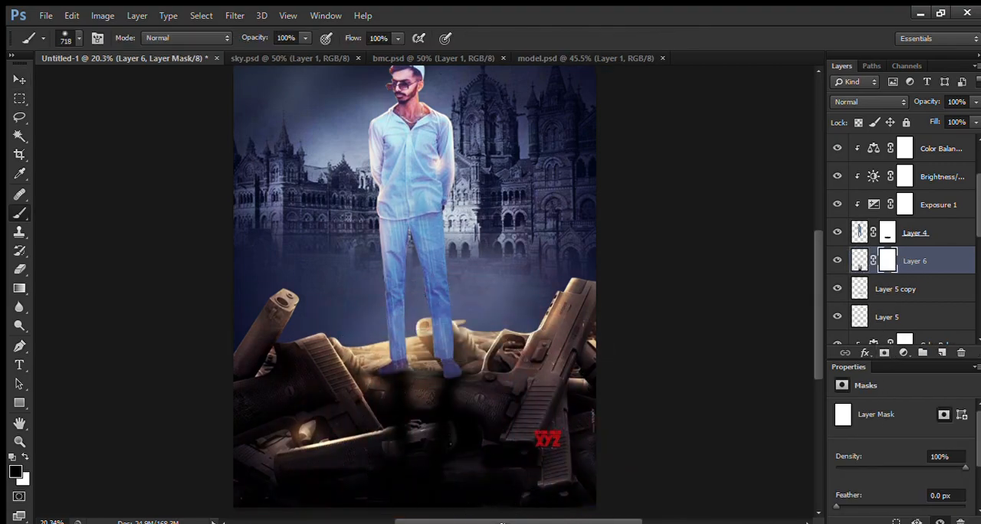
pyautogui.keyDown('alt'); pyautogui.rightClick(424, 486); pyautogui.keyUp('alt')
pyautogui.moveTo(425, 486); pyautogui.dragTo(397, 495)
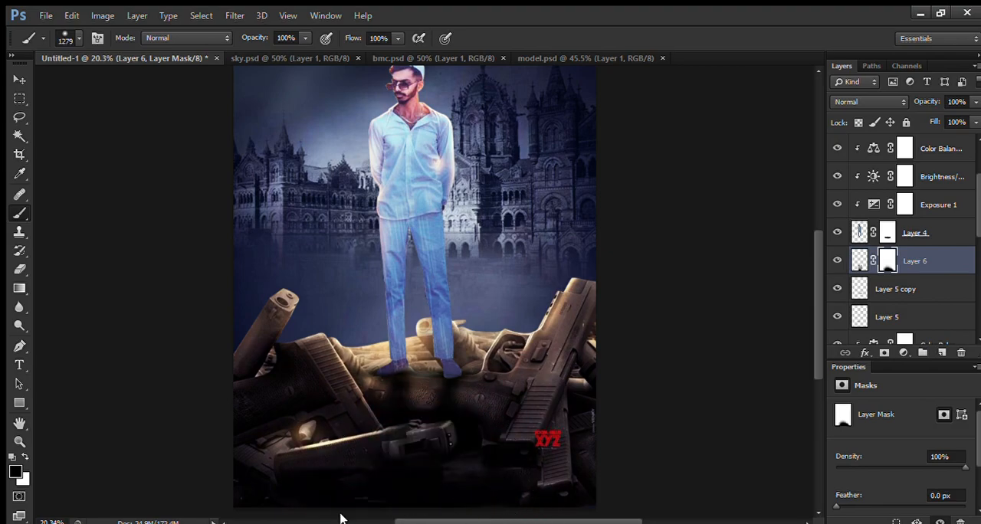
# Step: Reduce the cast shadow layer's opacity to 89% and check the whole poster
pyautogui.moveTo(931, 101); pyautogui.dragTo(927, 104)
pyautogui.scroll(-1, 435, 295)
pyautogui.scroll(3, 429, 375)
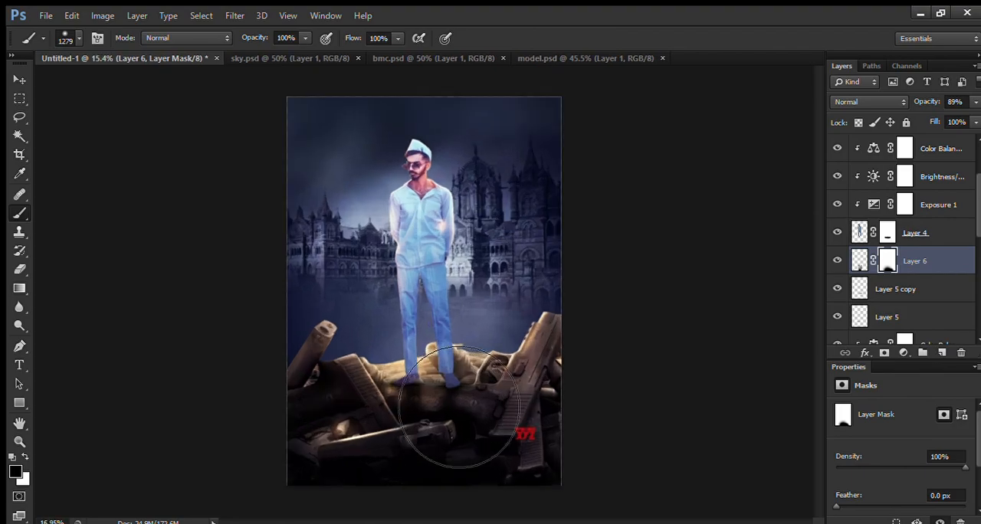
pyautogui.scroll(-3, 410, 360)
pyautogui.scroll(2, 404, 352)
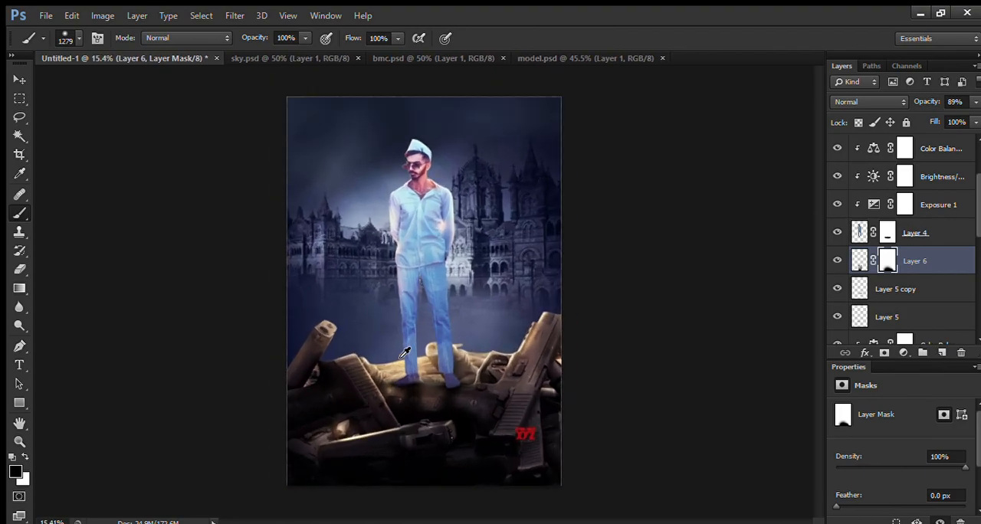
# Step: Add a Curves adjustment layer above the man's colour balance and pull the RGB curve's midpoint down to darken the image
pyautogui.scroll(2, 937, 189)
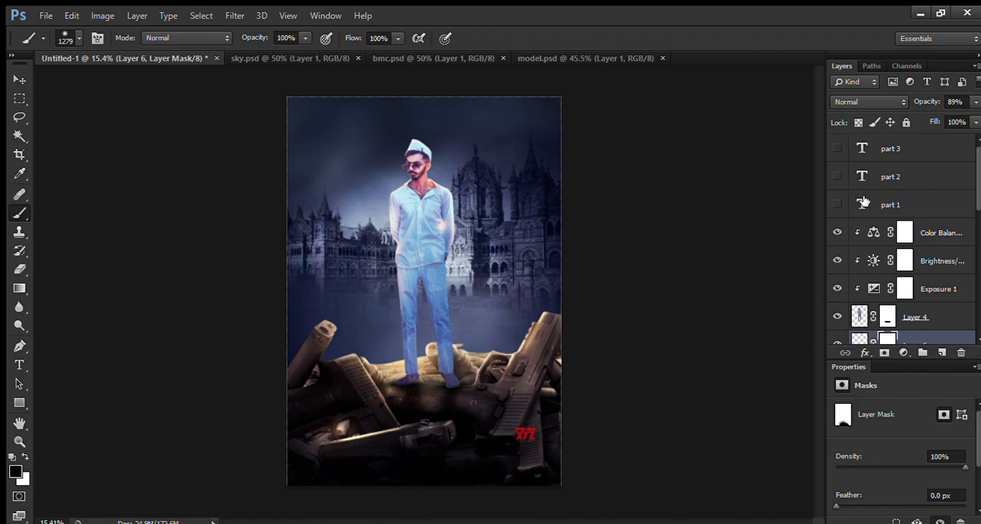
pyautogui.click(935, 234)
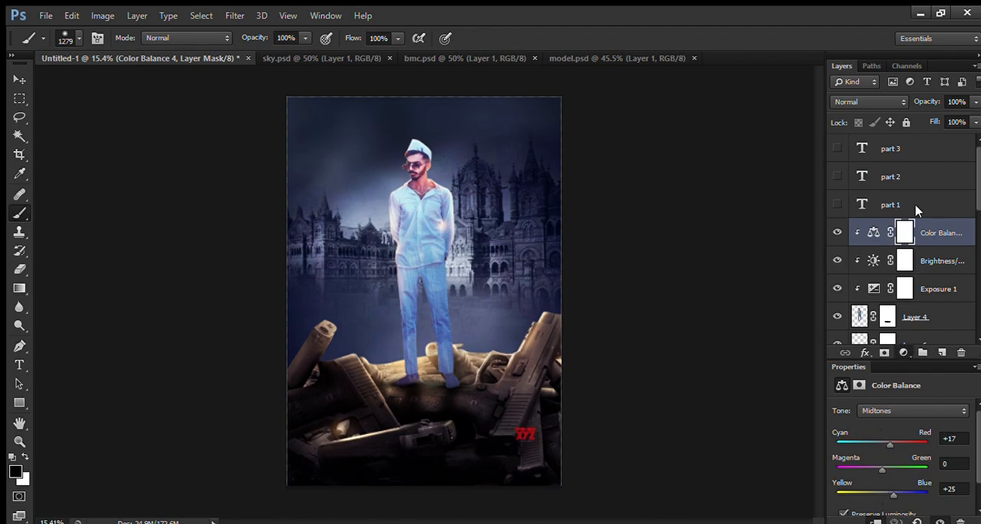
pyautogui.click(926, 120)
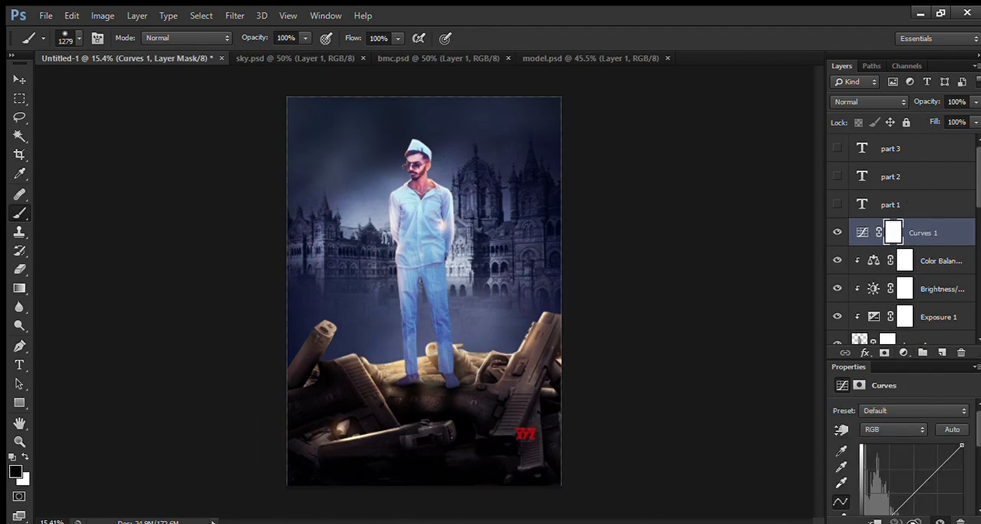
pyautogui.scroll(-2, 922, 469)
pyautogui.click(913, 460)
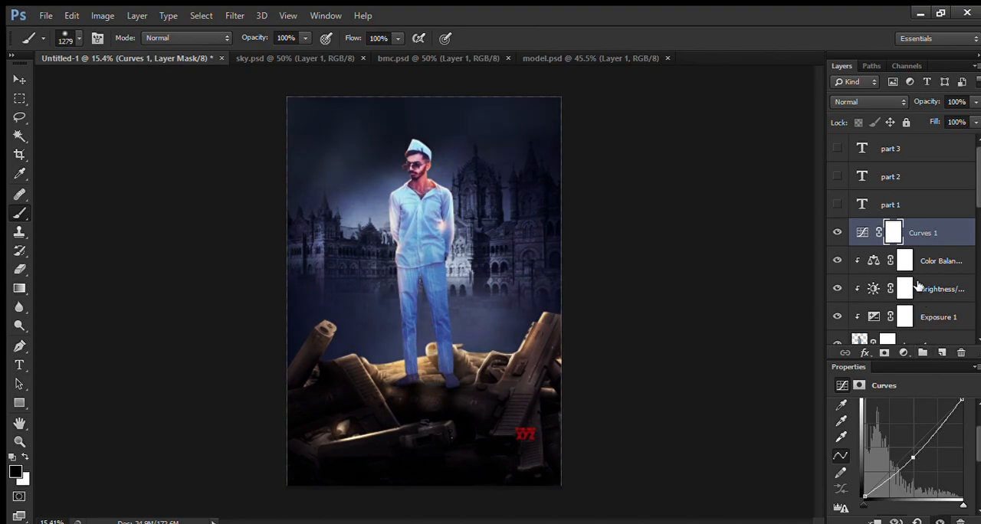
# Step: Mask the man out of the Curves adjustment using his layer outline and a 2265 px black brush, then mask the area around his legs and the guns
pyautogui.scroll(-1, 903, 264)
pyautogui.click(860, 316)
pyautogui.keyDown('ctrl'); pyautogui.click(860, 317); pyautogui.keyUp('ctrl')
pyautogui.click(893, 205)
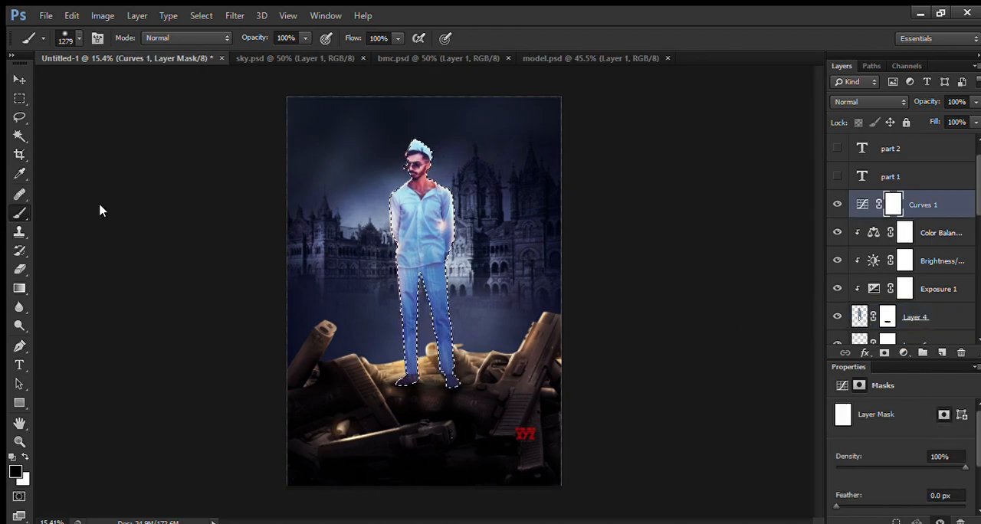
pyautogui.moveTo(423, 175); pyautogui.dragTo(481, 174)
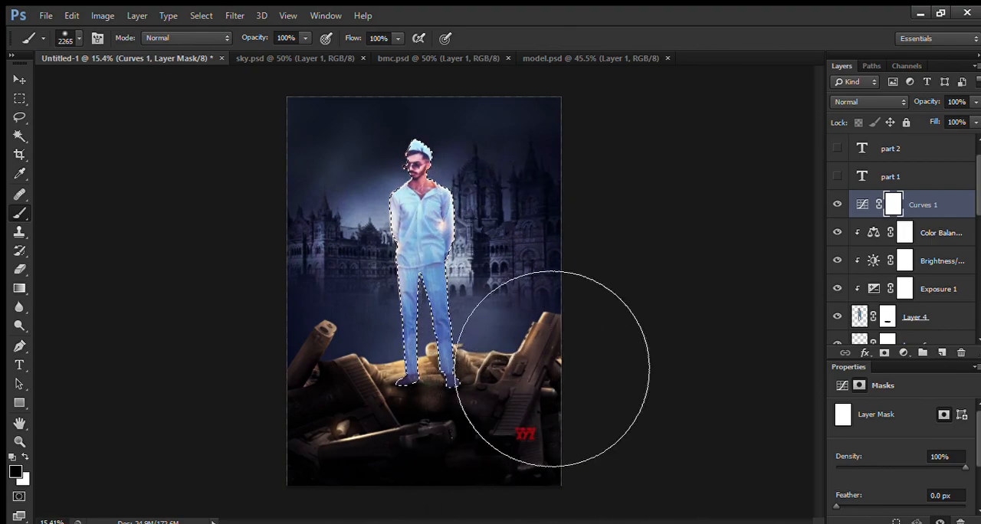
pyautogui.moveTo(469, 218)
pyautogui.mouseDown()
pyautogui.moveTo(482, 353)
pyautogui.moveTo(518, 523)
pyautogui.mouseUp()
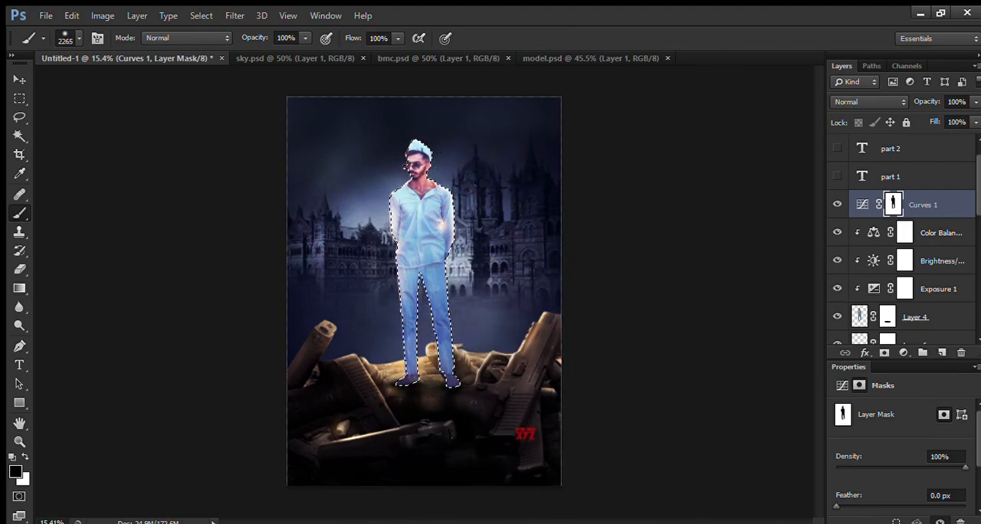
pyautogui.hotkey('ctrl', 'd')
pyautogui.moveTo(329, 317)
pyautogui.mouseDown()
pyautogui.moveTo(316, 318)
pyautogui.moveTo(413, 383)
pyautogui.moveTo(412, 394)
pyautogui.moveTo(569, 360)
pyautogui.moveTo(624, 376)
pyautogui.mouseUp()
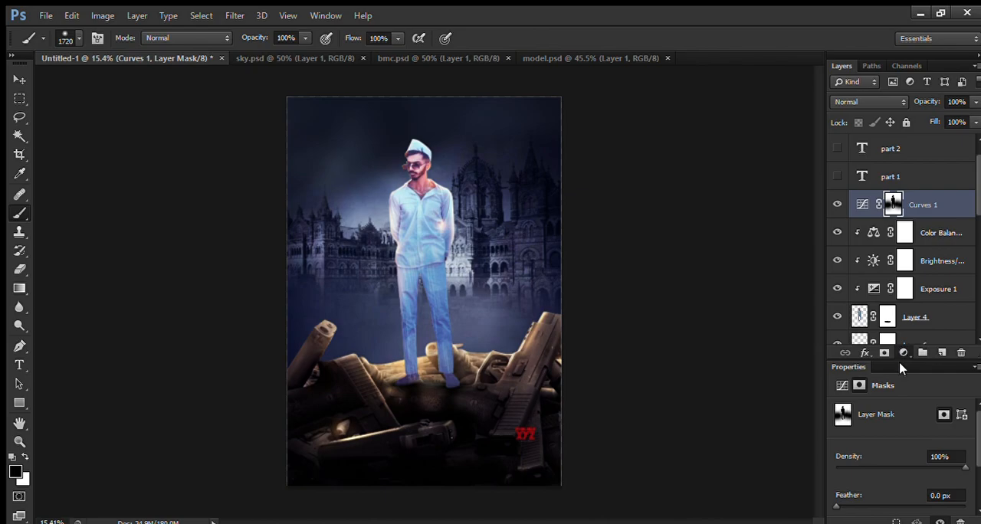
# Step: Add a Brightness/Contrast adjustment layer with brightness 15 and contrast 33, and a Vibrance layer above it with reduced saturation
pyautogui.click(934, 97)
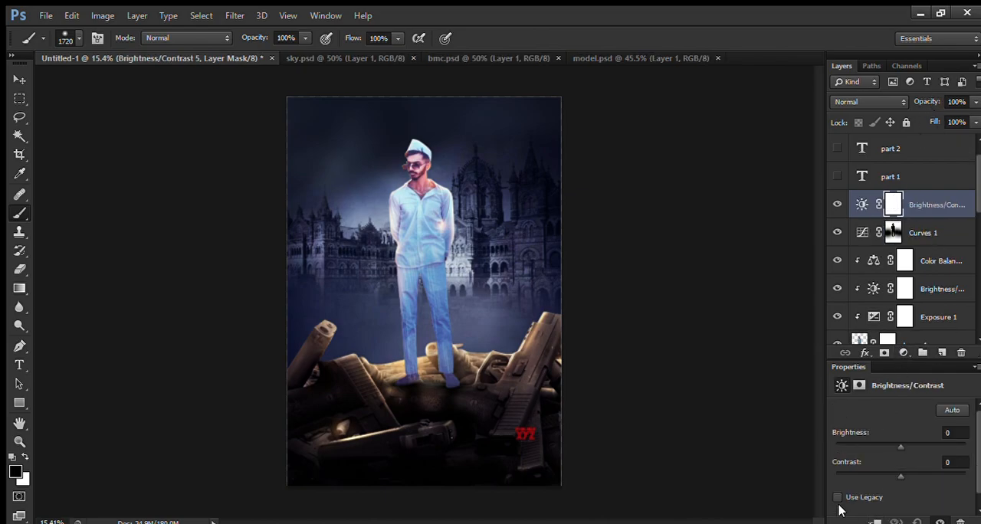
pyautogui.moveTo(900, 449); pyautogui.dragTo(910, 476)
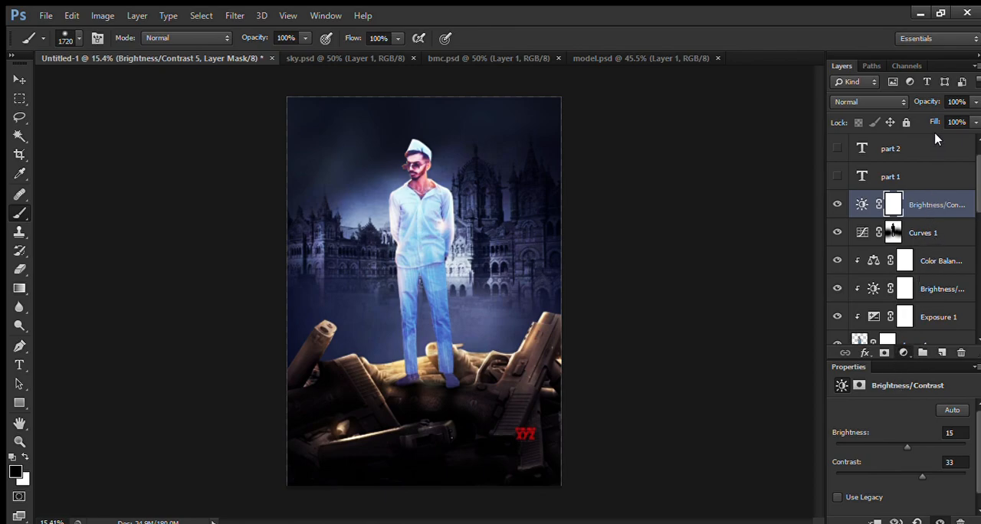
pyautogui.click(937, 164)
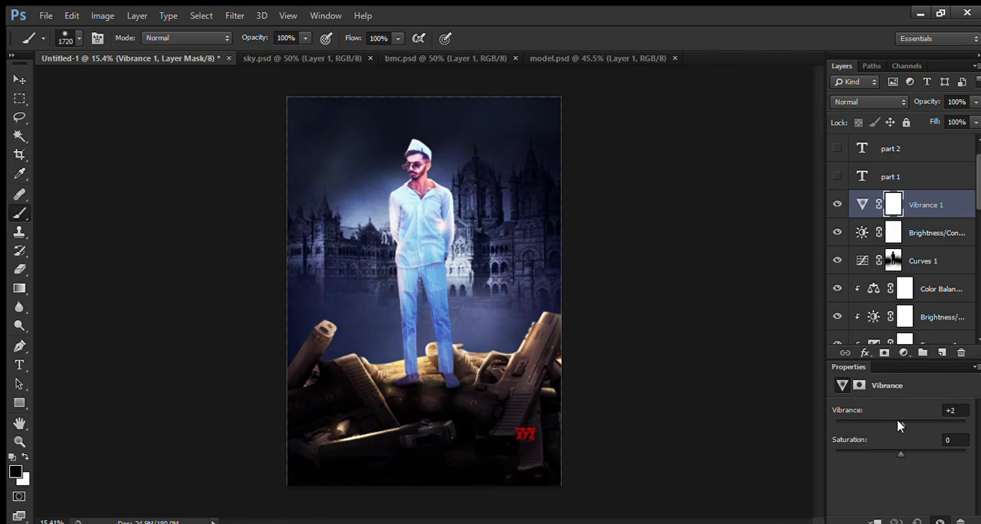
pyautogui.moveTo(901, 454); pyautogui.dragTo(892, 457)
# Step: Add a Color Balance adjustment layer above Vibrance with midtones at Cyan-Red +41 and Yellow-Blue -20
pyautogui.click(900, 184)
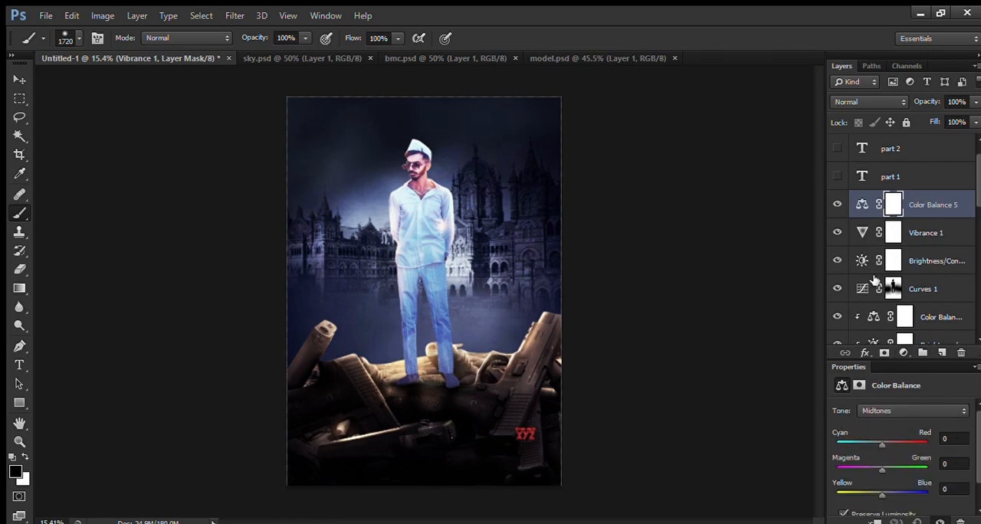
pyautogui.moveTo(879, 447); pyautogui.dragTo(889, 448)
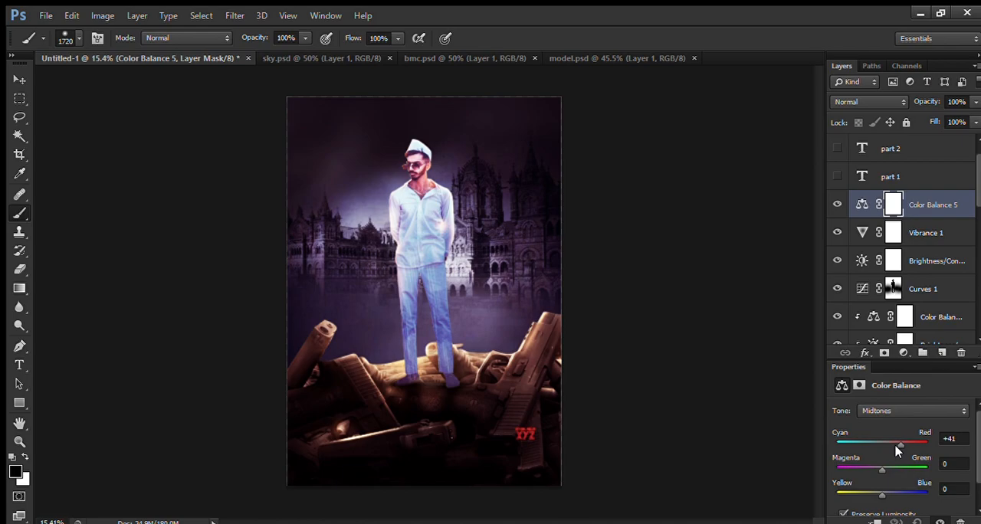
pyautogui.moveTo(878, 496); pyautogui.dragTo(868, 496)
pyautogui.click(918, 204)
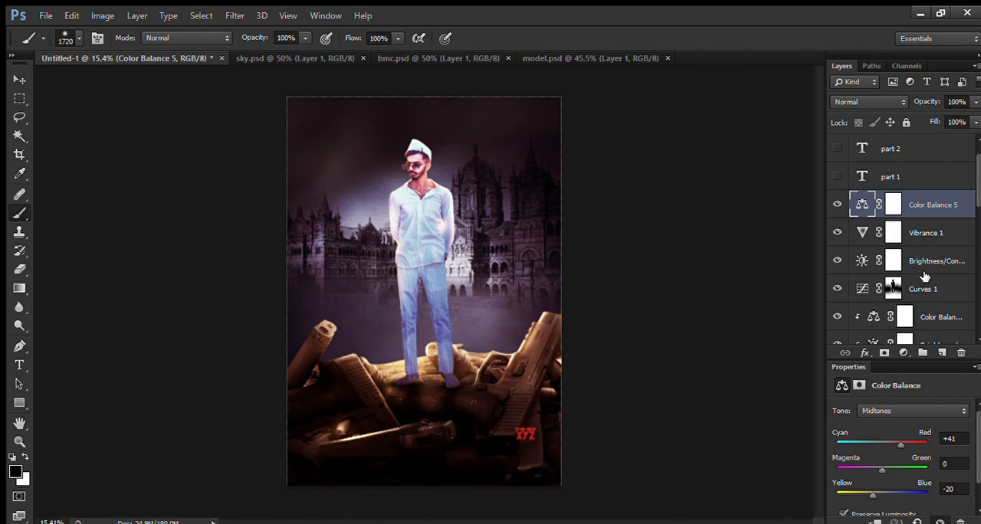
# Step: Create a layer above the guns' colour balance and paint a soft 1720 px dab in a tan sampled from the guns
pyautogui.scroll(-5, 925, 276)
pyautogui.scroll(-4, 925, 276)
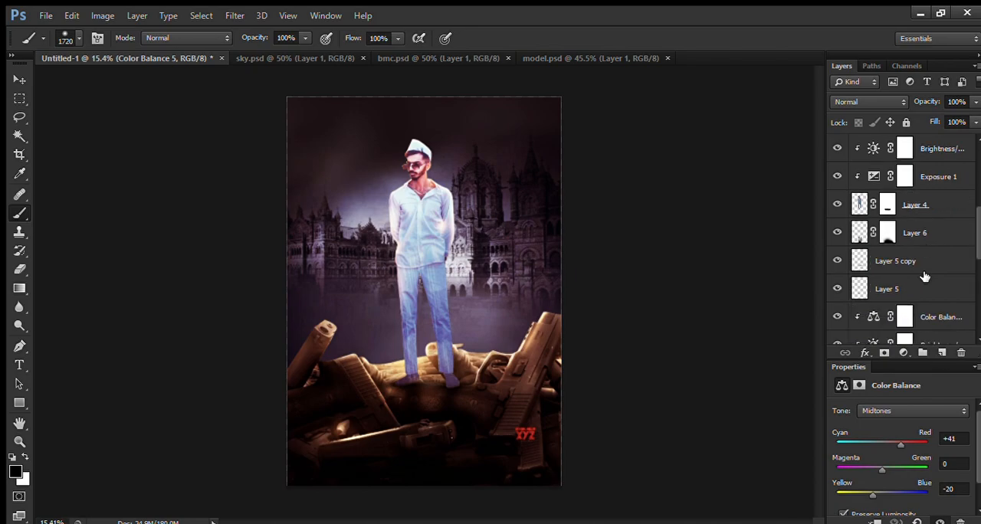
pyautogui.click(938, 262)
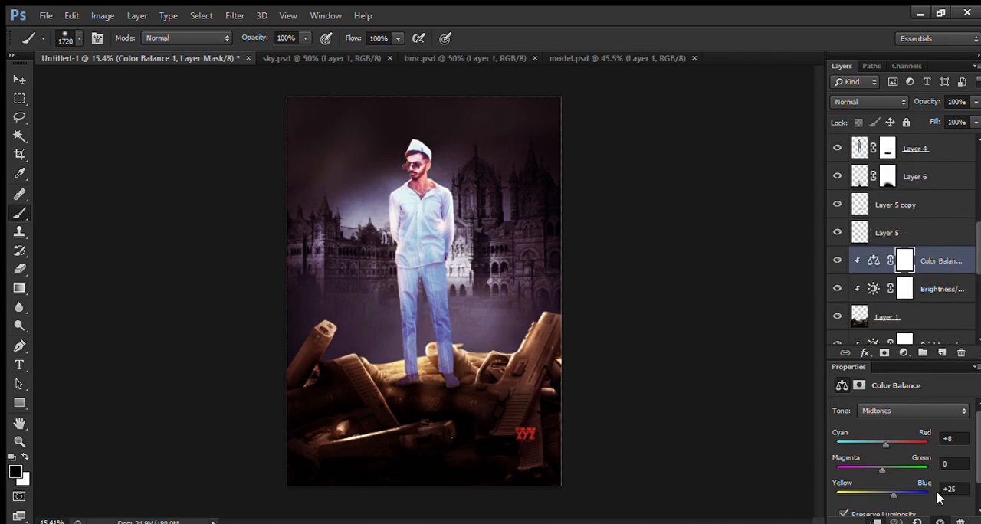
pyautogui.click(942, 353)
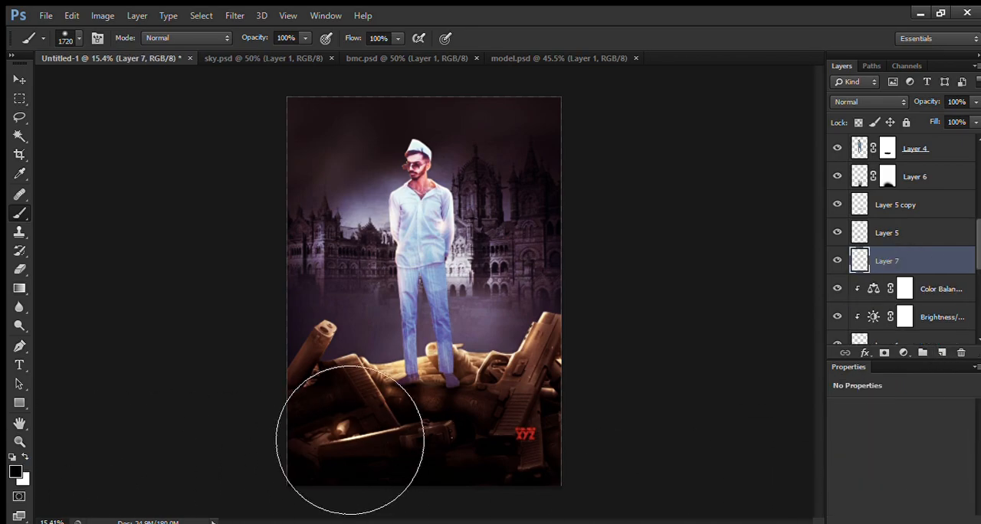
pyautogui.keyDown('alt'); pyautogui.click(395, 370); pyautogui.keyUp('alt')
pyautogui.click(337, 176)
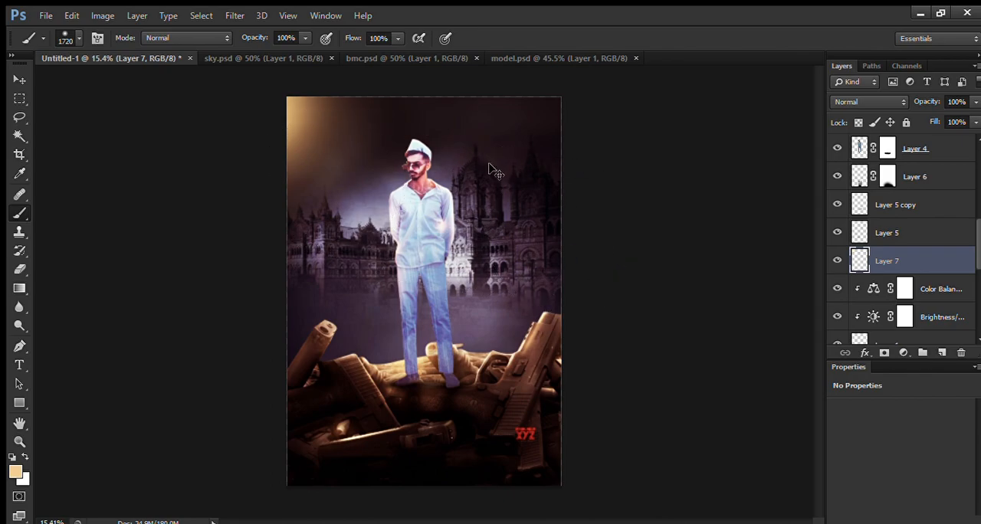
# Step: Enlarge the tan glow to about 305% and position it over the sky's upper left area
pyautogui.hotkey('ctrl', 't')
pyautogui.moveTo(419, 265); pyautogui.dragTo(692, 522)
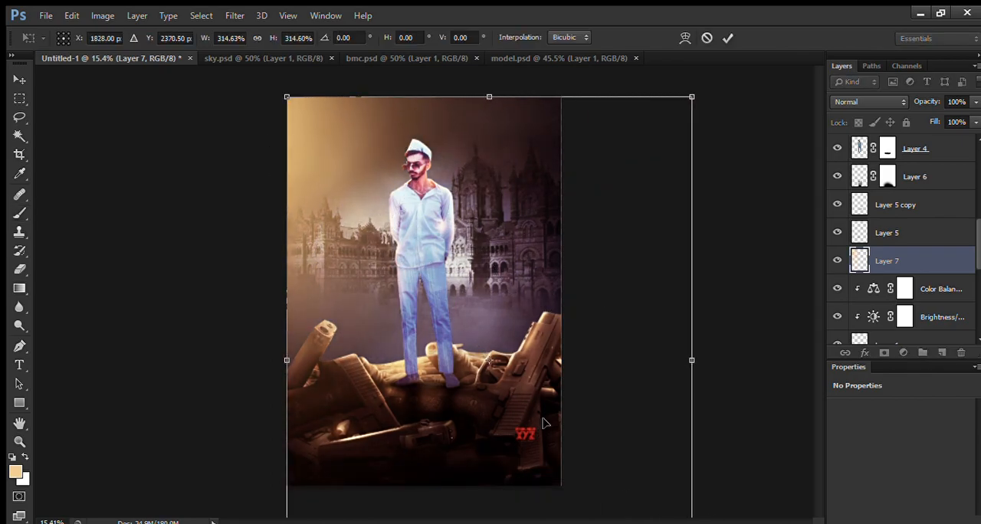
pyautogui.moveTo(543, 430); pyautogui.dragTo(535, 412)
pyautogui.moveTo(694, 80); pyautogui.dragTo(682, 95)
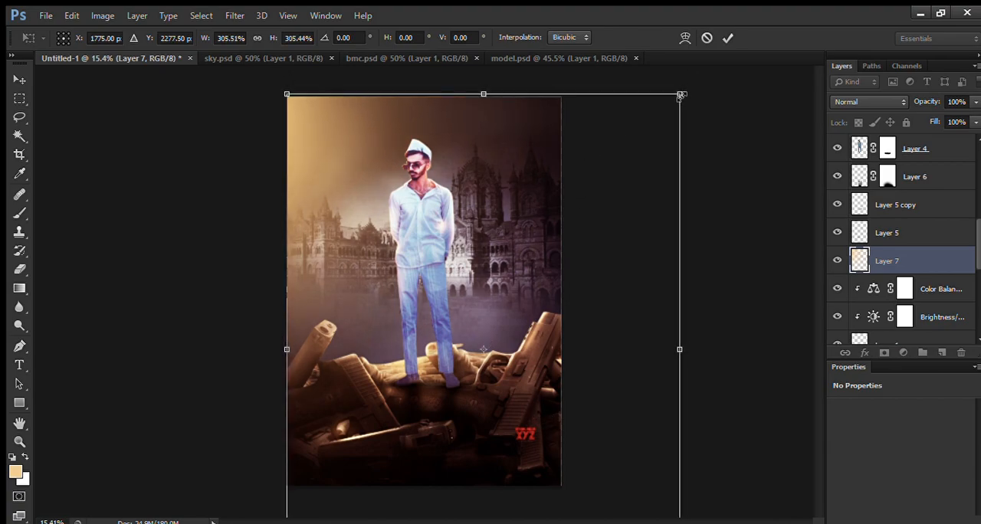
pyautogui.press('Return')
pyautogui.press('b')
# Step: Examine the poster up close and compare it with the topmost Color Balance adjustment hidden and shown
pyautogui.scroll(-2, 452, 315)
pyautogui.scroll(4, 450, 321)
pyautogui.moveTo(426, 274); pyautogui.dragTo(344, 276)
pyautogui.scroll(1, 421, 306)
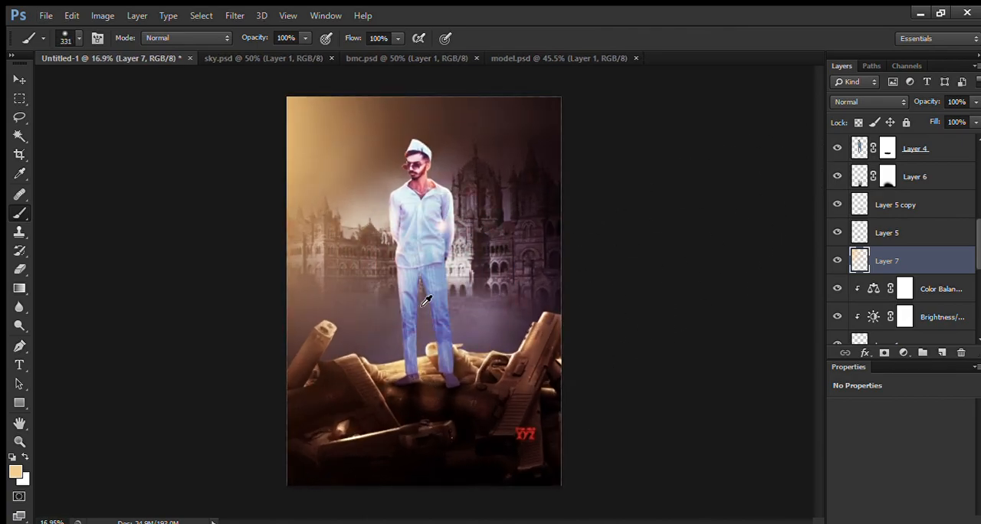
pyautogui.scroll(-5, 879, 271)
pyautogui.scroll(8, 879, 271)
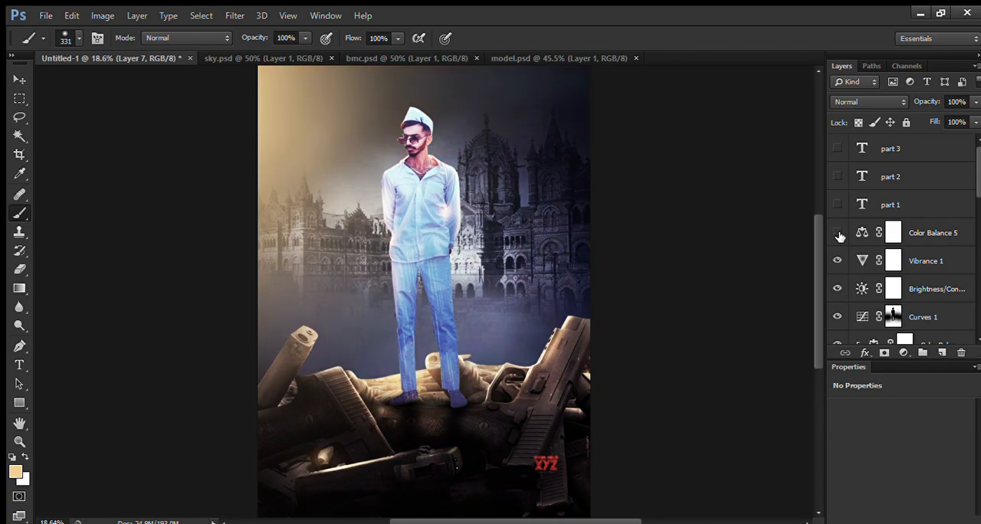
pyautogui.click(837, 234)
# Step: Load the guns layer's outline as a selection and target the mask of the topmost Color Balance adjustment
pyautogui.scroll(-5, 889, 242)
pyautogui.scroll(-4, 885, 249)
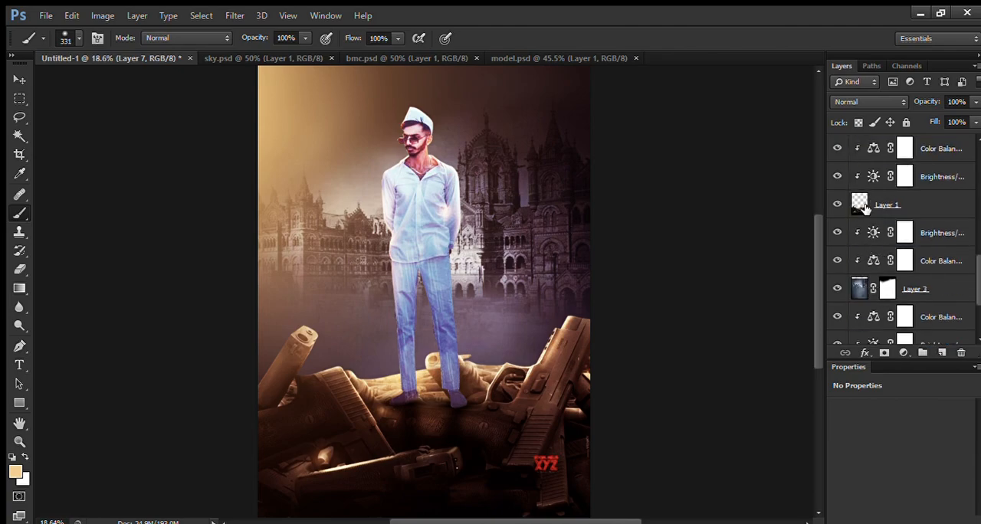
pyautogui.click(861, 207)
pyautogui.keyDown('ctrl'); pyautogui.click(861, 207); pyautogui.keyUp('ctrl')
pyautogui.scroll(4, 596, 406)
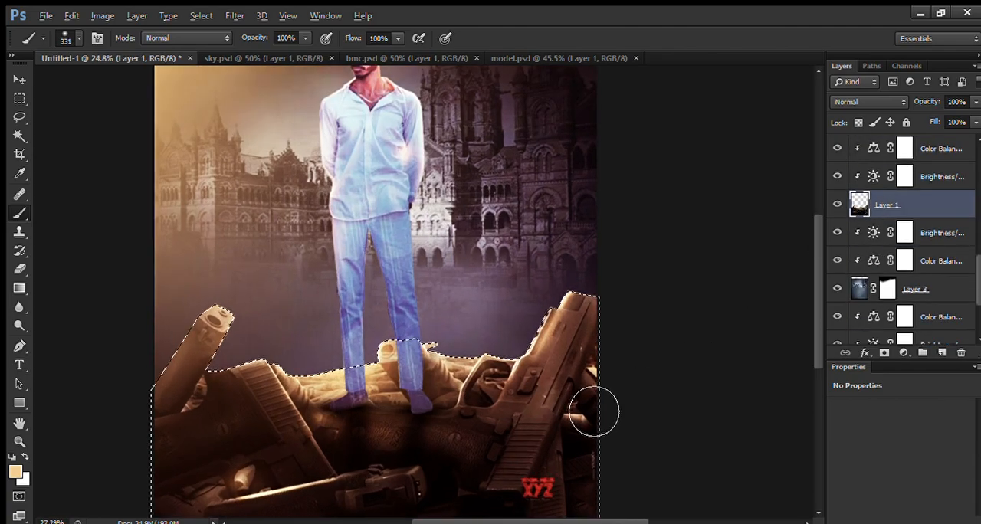
pyautogui.scroll(-2, 577, 389)
pyautogui.scroll(5, 897, 230)
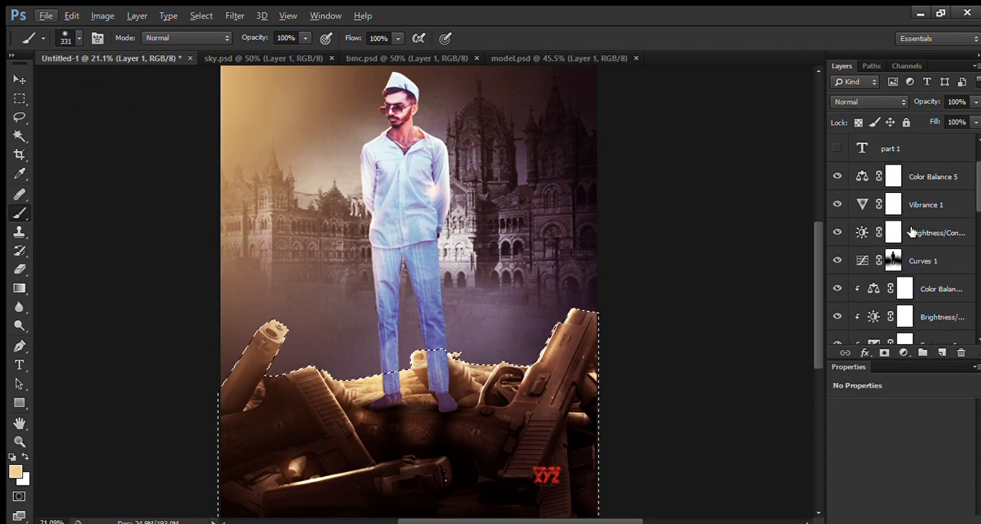
pyautogui.click(878, 233)
pyautogui.click(838, 232)
pyautogui.click(838, 231)
pyautogui.click(894, 233)
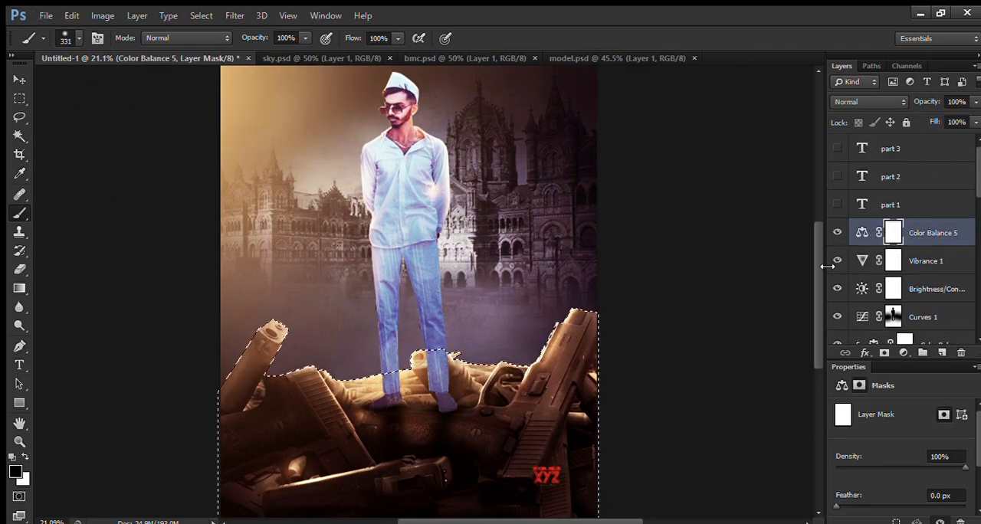
# Step: Mask the selected guns out of the Color Balance adjustment with a 2426 px black brush, deselect, and lower the adjustment's opacity to 86%
pyautogui.scroll(-2, 477, 317)
pyautogui.click(389, 385)
pyautogui.moveTo(388, 386); pyautogui.dragTo(502, 387)
pyautogui.moveTo(475, 460)
pyautogui.mouseDown()
pyautogui.moveTo(569, 495)
pyautogui.moveTo(374, 497)
pyautogui.moveTo(547, 480)
pyautogui.moveTo(530, 523)
pyautogui.mouseUp()
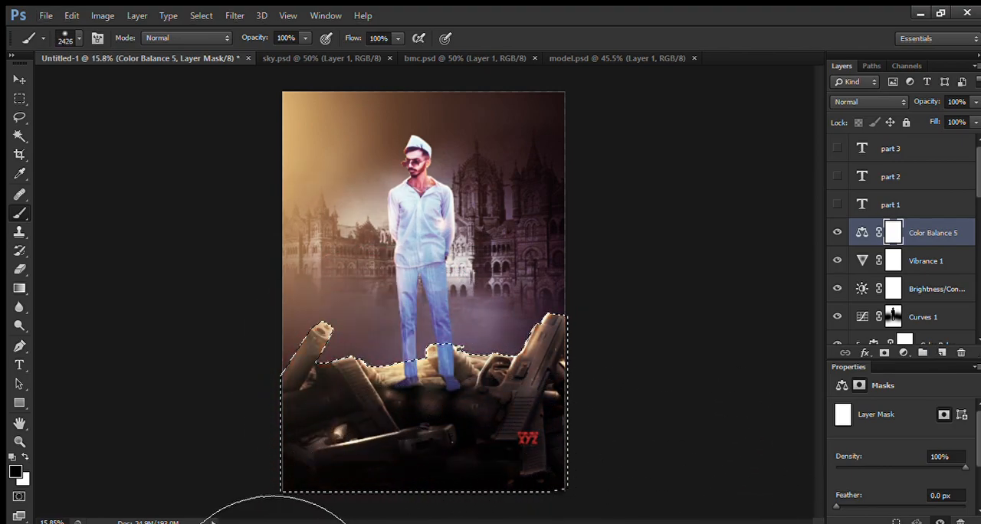
pyautogui.click(493, 497)
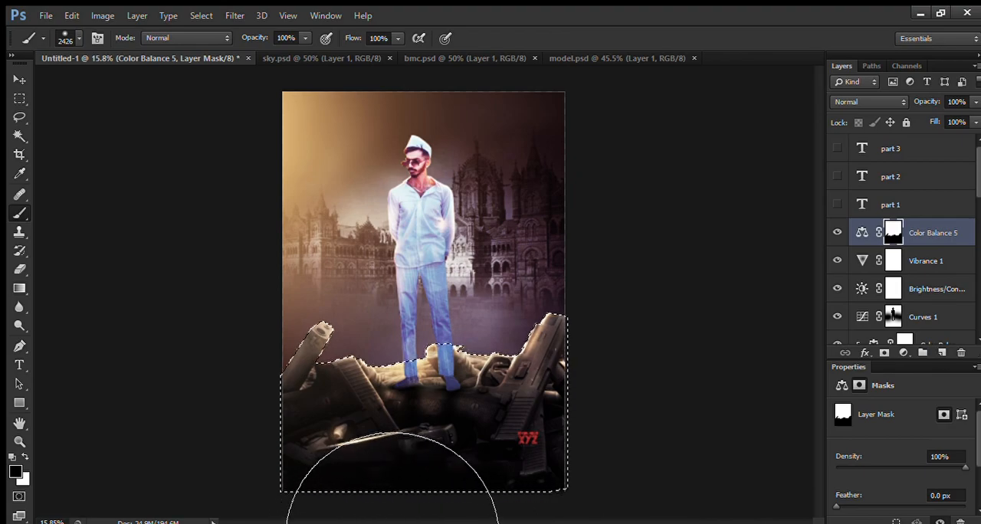
pyautogui.hotkey('ctrl', 'd')
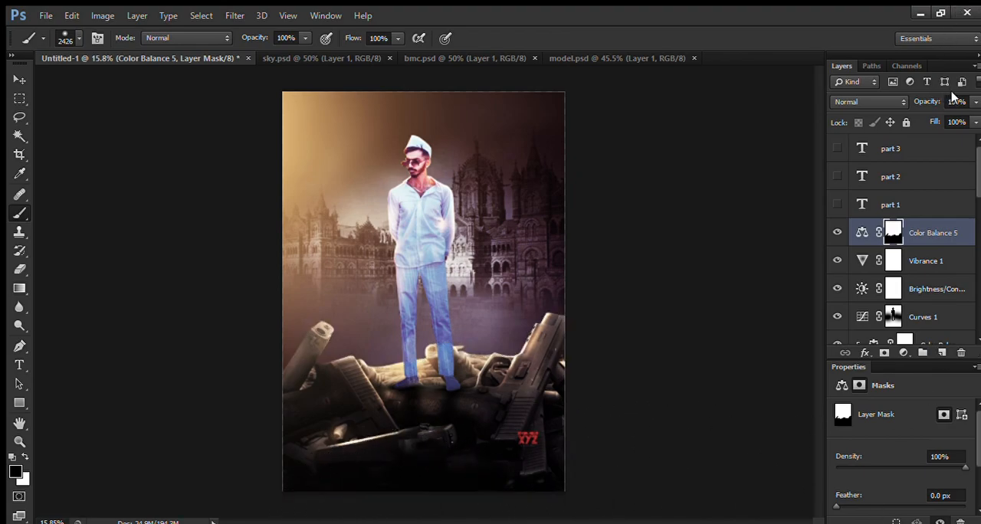
pyautogui.moveTo(923, 99); pyautogui.dragTo(902, 104)
# Step: Reduce the opacity of the tan glow layer
pyautogui.scroll(-5, 901, 245)
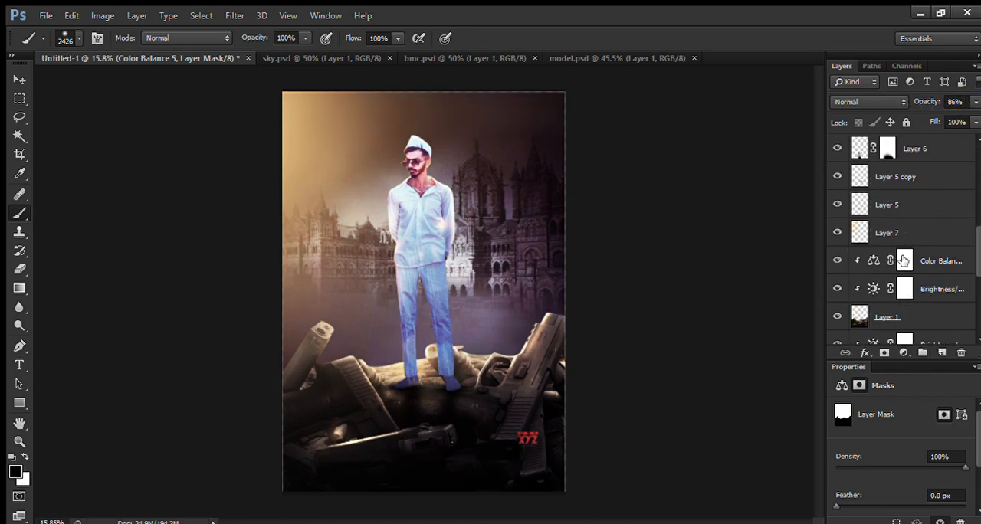
pyautogui.click(885, 232)
pyautogui.moveTo(924, 101); pyautogui.dragTo(961, 118)
pyautogui.scroll(3, 940, 201)
pyautogui.scroll(5, 910, 204)
# Step: Check the poster with the tan glow layer hidden and shown, and delete that layer
pyautogui.click(919, 231)
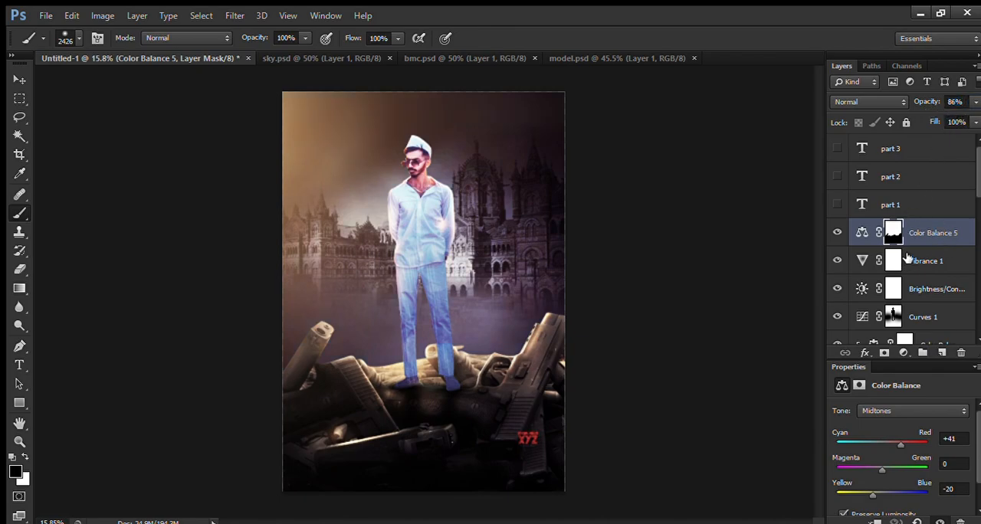
pyautogui.scroll(-6, 912, 255)
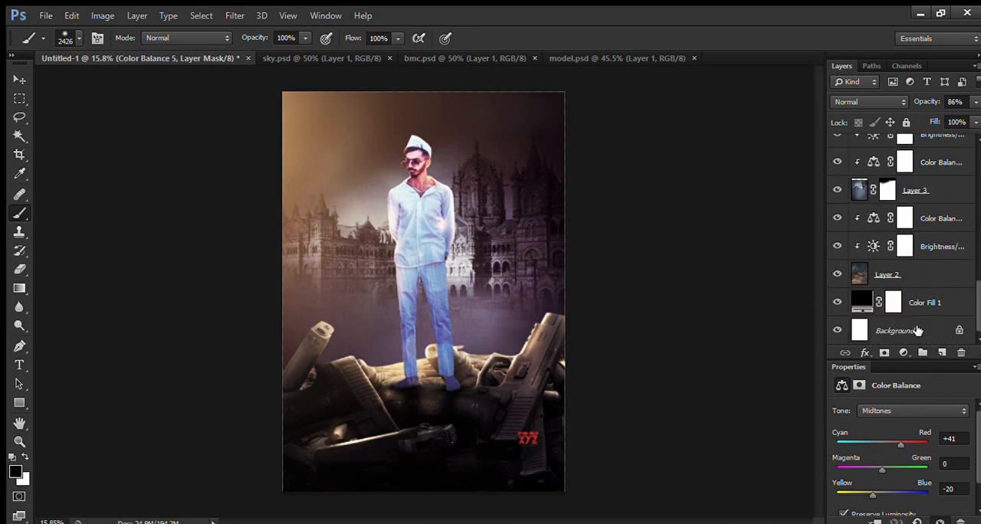
pyautogui.scroll(6, 947, 190)
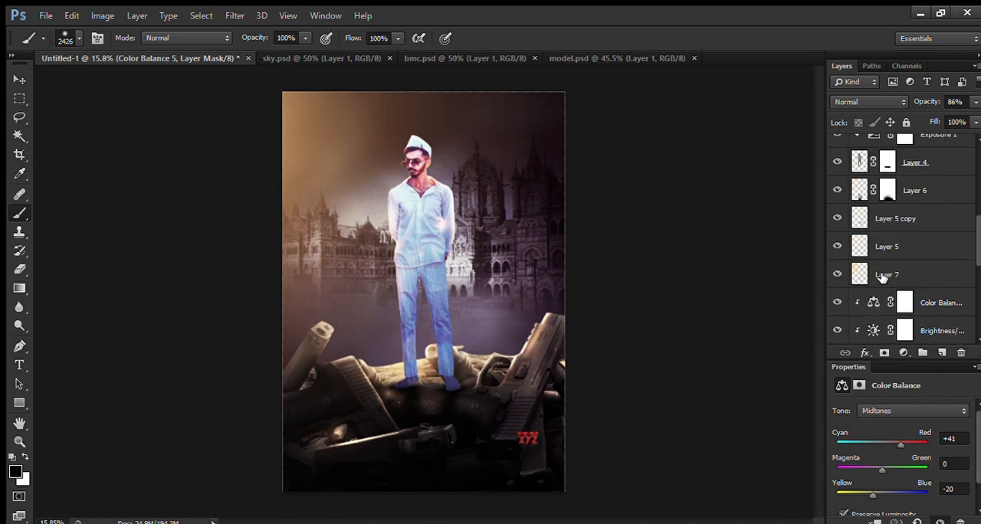
pyautogui.click(882, 279)
pyautogui.click(837, 275)
pyautogui.click(836, 275)
pyautogui.press('Delete')
# Step: Create a layer above the guns' colour balance and dab a sampled near-white spot beside the man's shoulder with a 344 px brush
pyautogui.click(943, 353)
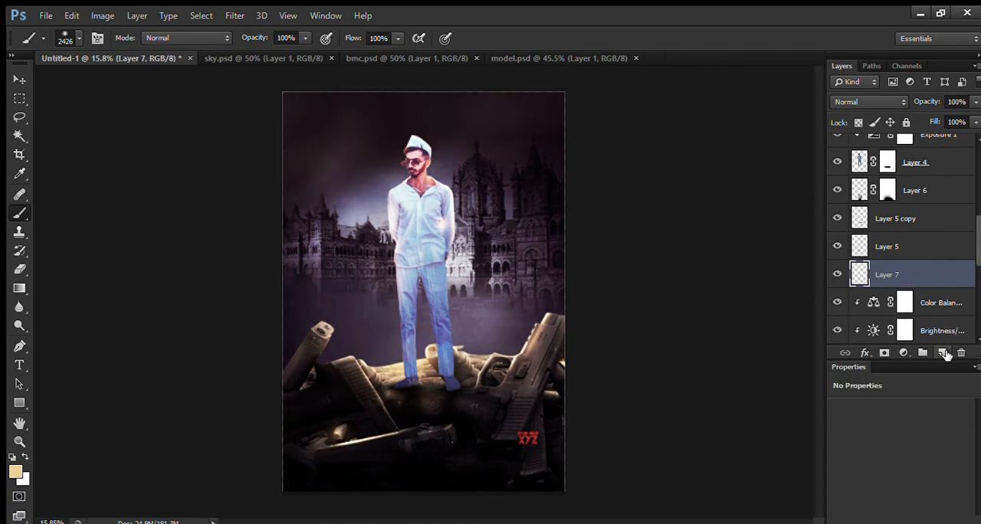
pyautogui.keyDown('alt'); pyautogui.click(479, 324); pyautogui.keyUp('alt')
pyautogui.moveTo(440, 286); pyautogui.dragTo(337, 273)
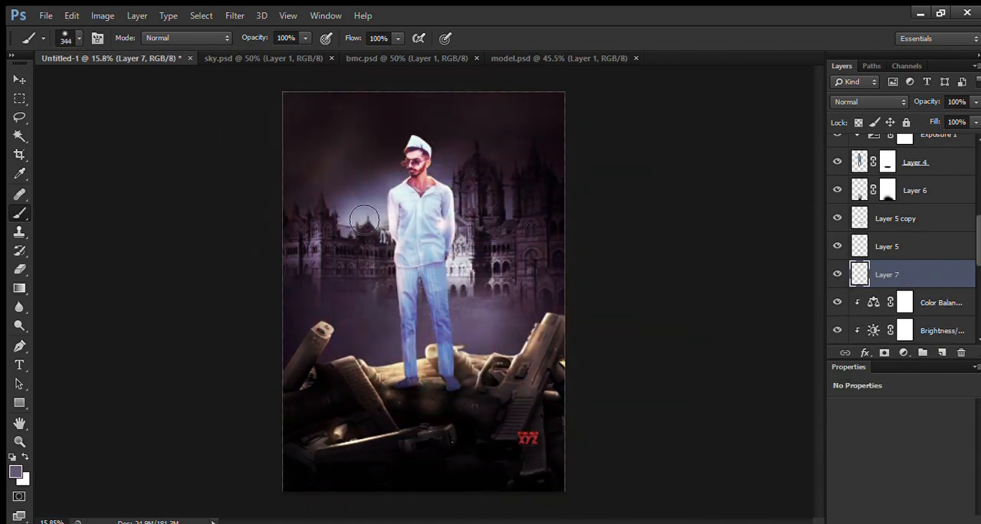
pyautogui.keyDown('alt'); pyautogui.click(462, 266); pyautogui.keyUp('alt')
pyautogui.click(368, 189)
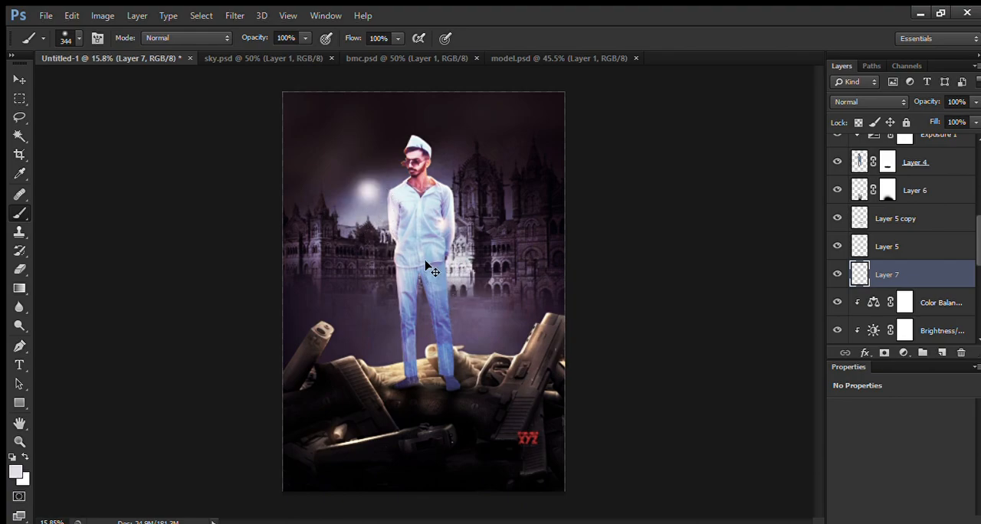
# Step: Enlarge the pale glow to about 918% and position it over the sky behind the man's upper left side
pyautogui.hotkey('ctrl', 't')
pyautogui.moveTo(394, 201); pyautogui.dragTo(602, 428)
pyautogui.moveTo(536, 343); pyautogui.dragTo(499, 295)
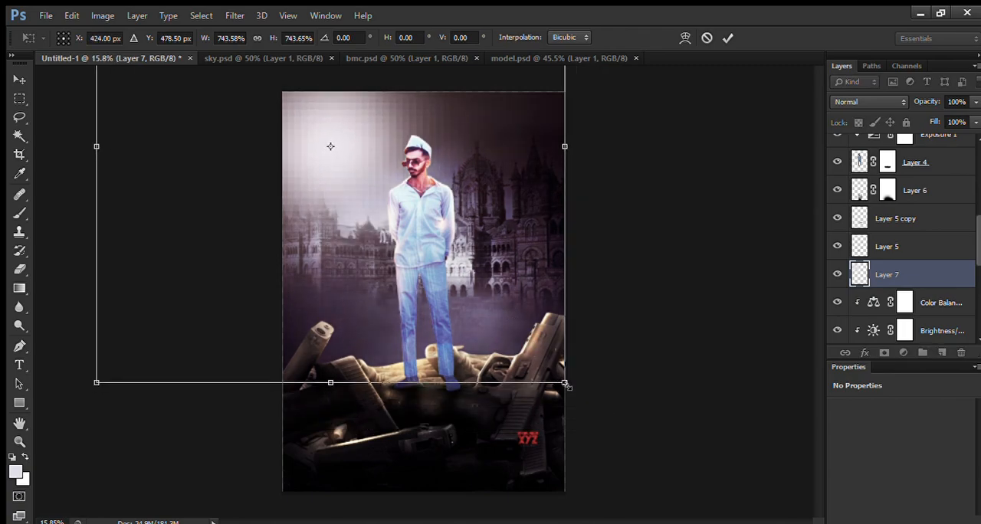
pyautogui.moveTo(563, 382); pyautogui.dragTo(536, 329)
pyautogui.moveTo(597, 407); pyautogui.dragTo(634, 434)
pyautogui.moveTo(564, 363); pyautogui.dragTo(557, 355)
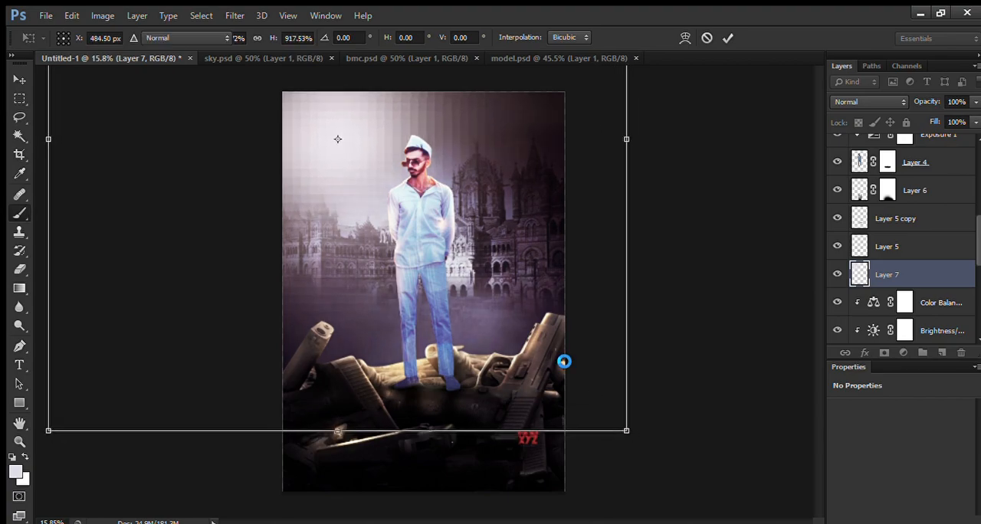
pyautogui.press('Return')
pyautogui.press('b')
pyautogui.scroll(1, 448, 407)
pyautogui.scroll(-1, 448, 407)
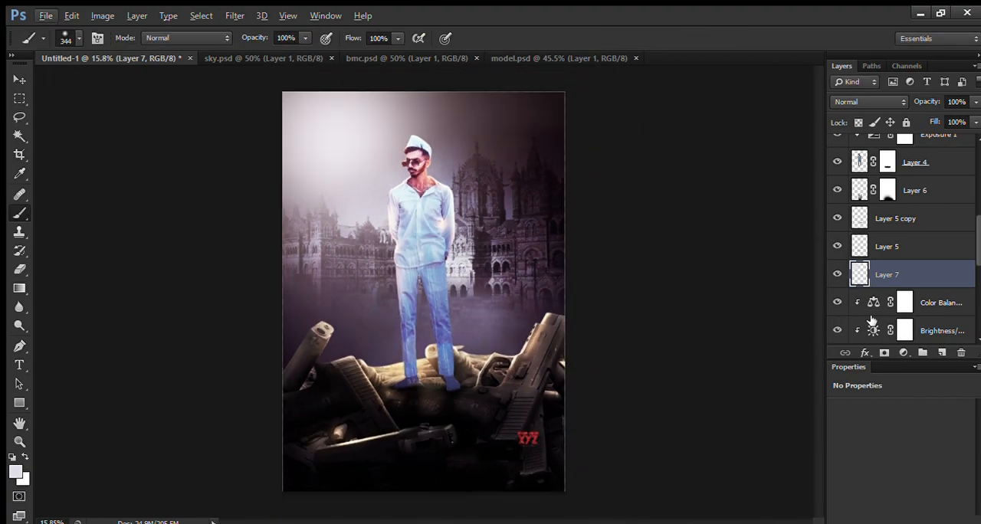
# Step: Select the poster's Color Balance 5 layer, and move the title text up in calli.psd
pyautogui.scroll(5, 916, 264)
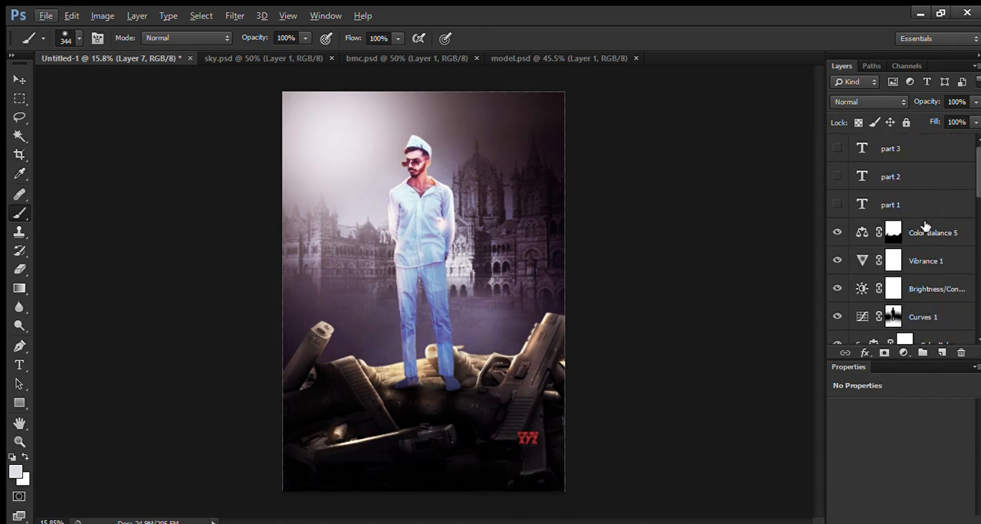
pyautogui.click(926, 230)
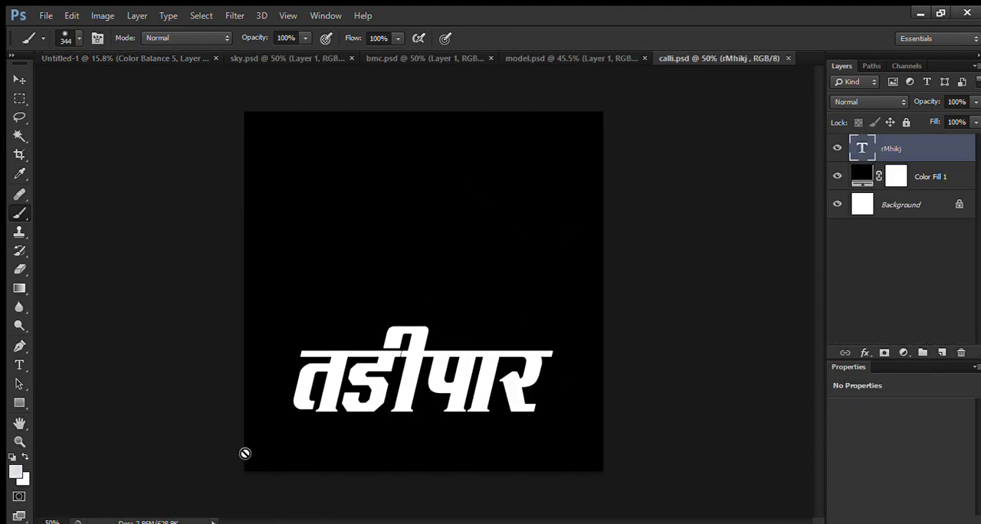
pyautogui.press('v')
pyautogui.moveTo(386, 388); pyautogui.dragTo(384, 308)
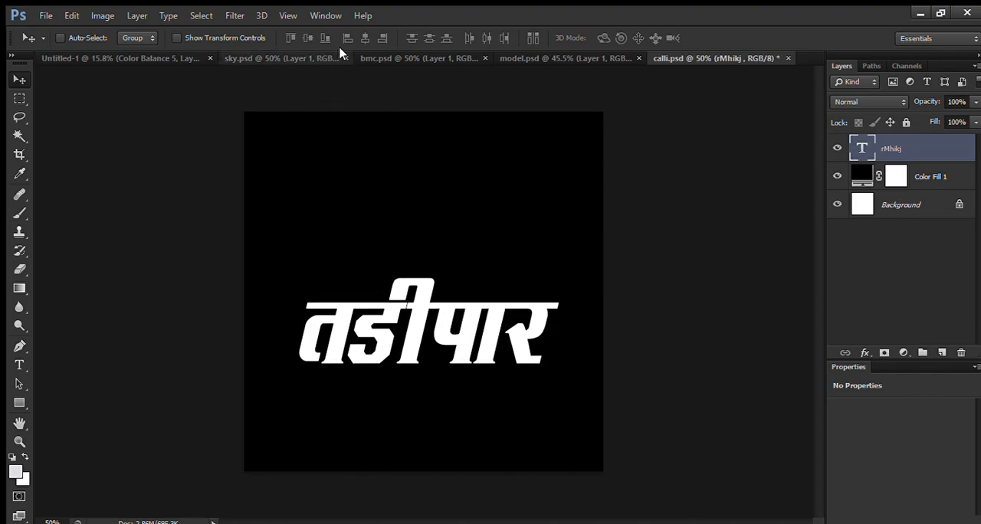
# Step: Close the sky.psd, bmc.psd and model.psd documents
pyautogui.click(343, 58)
pyautogui.click(392, 59)
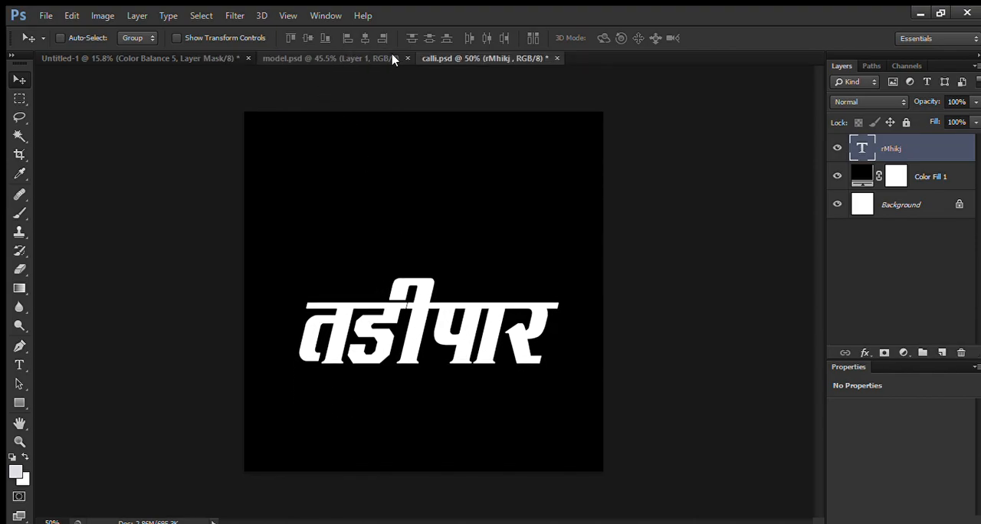
pyautogui.click(406, 59)
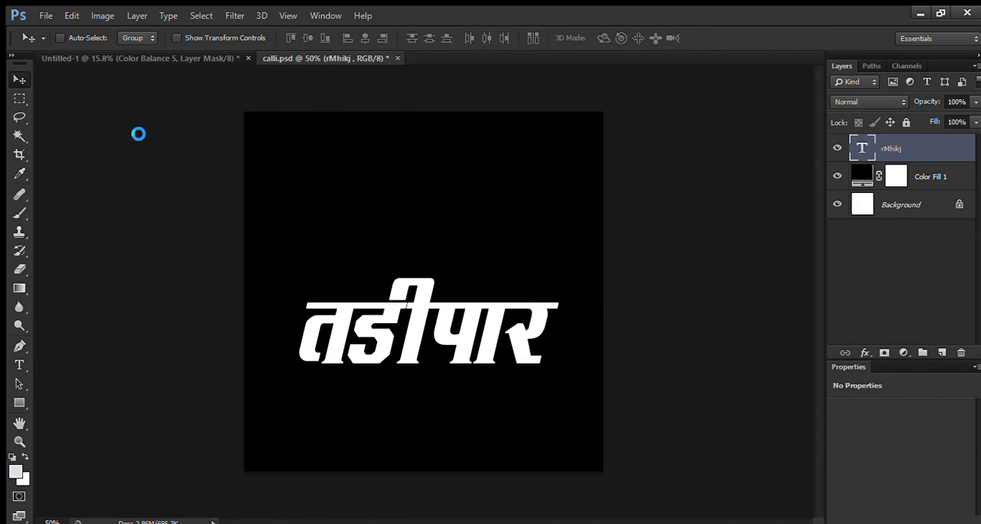
# Step: Copy the whole red splatter image, close it, and paste it into the outline of the title text in calli.psd
pyautogui.hotkey('ctrl', 'a')
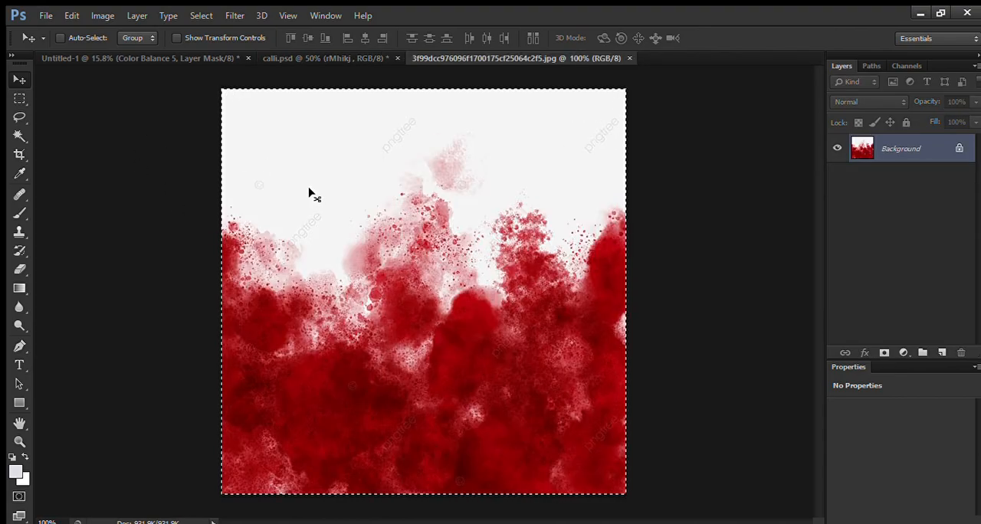
pyautogui.hotkey('ctrl', 'w')
pyautogui.keyDown('ctrl'); pyautogui.click(860, 151); pyautogui.keyUp('ctrl')
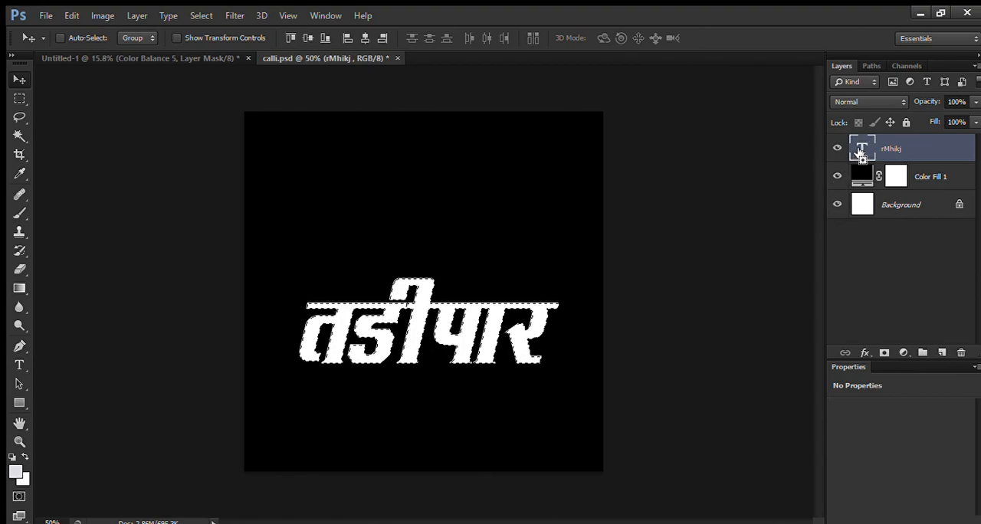
pyautogui.hotkey('ctrl', 'shift', 'alt', 'v')
# Step: Enlarge the red splatter inside the title to about 155% and position it over the lettering
pyautogui.hotkey('ctrl', 't')
pyautogui.moveTo(534, 220); pyautogui.dragTo(581, 216)
pyautogui.moveTo(523, 266)
pyautogui.mouseDown()
pyautogui.moveTo(525, 213)
pyautogui.moveTo(524, 262)
pyautogui.mouseUp()
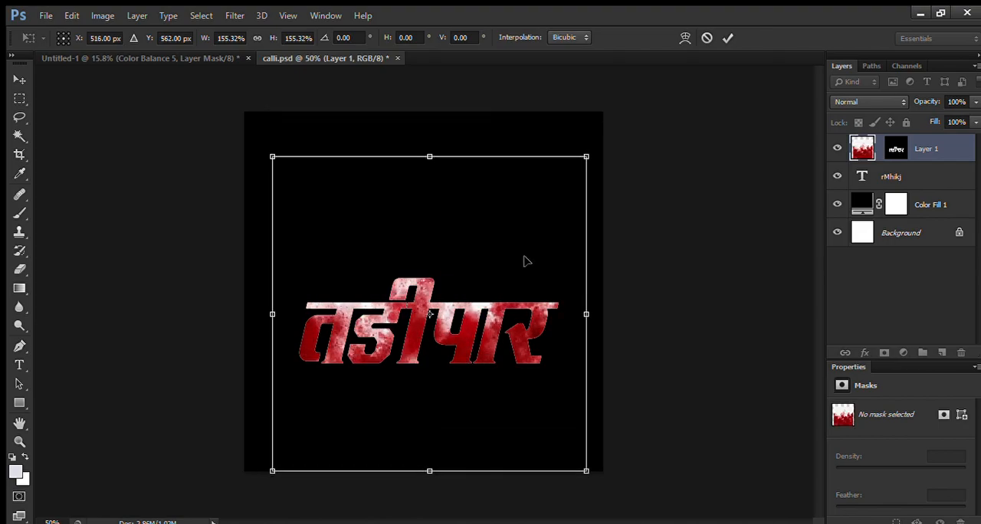
pyautogui.press('Return')
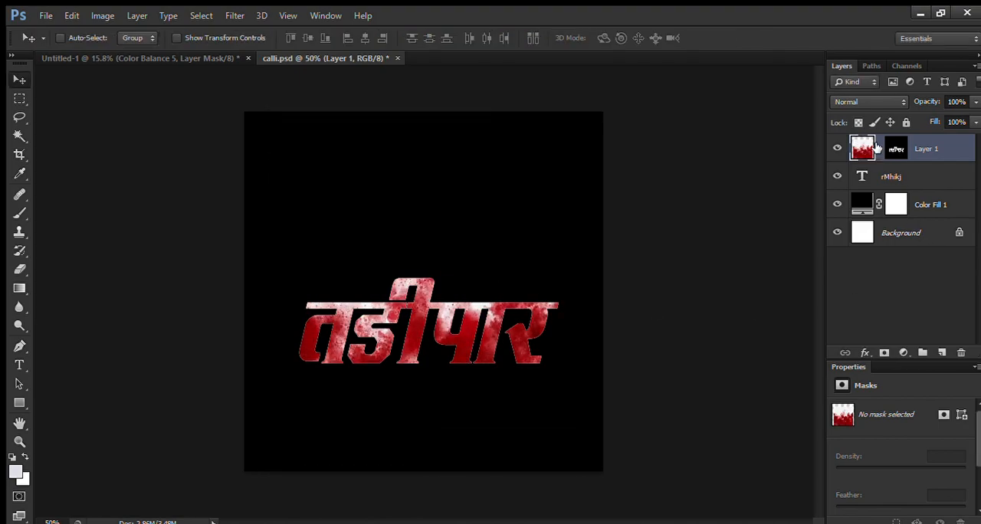
# Step: Link the splatter layer to its mask and copy it together with the title text into Untitled-1
pyautogui.click(889, 175)
pyautogui.keyDown('ctrl'); pyautogui.click(925, 150); pyautogui.keyUp('ctrl')
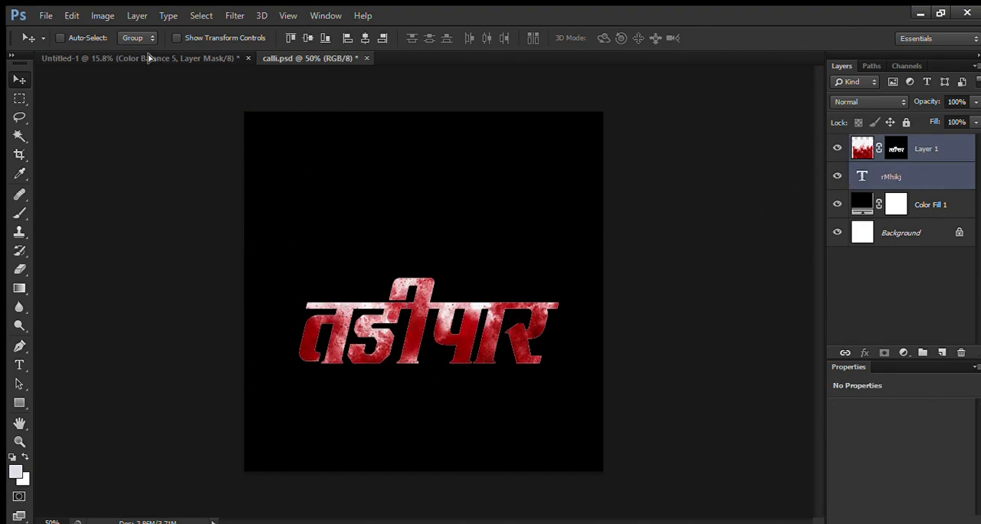
pyautogui.moveTo(148, 56); pyautogui.dragTo(444, 305)
# Step: Enlarge the title text and its splatter to about 203% and place them over the guns below the man's feet
pyautogui.hotkey('ctrl', 't')
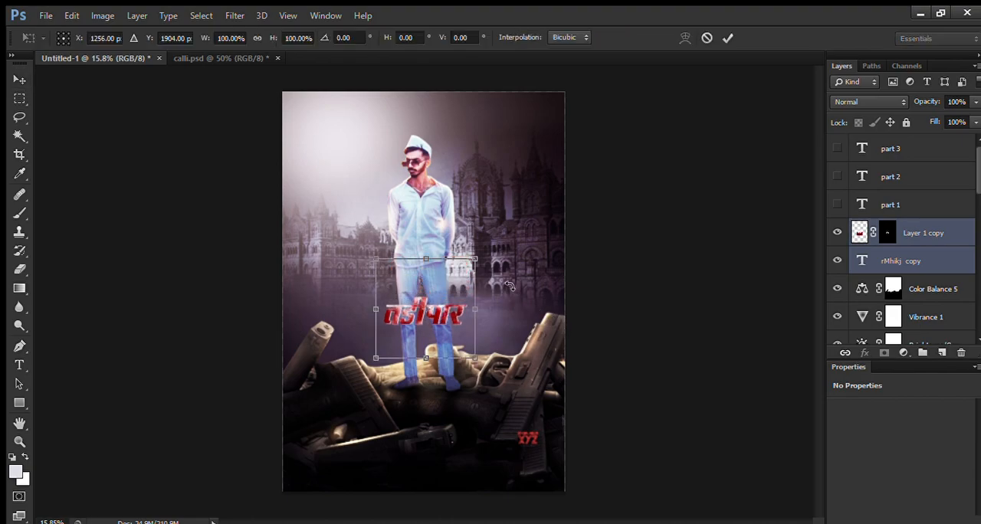
pyautogui.moveTo(470, 263); pyautogui.dragTo(465, 407)
pyautogui.moveTo(519, 344); pyautogui.dragTo(522, 344)
pyautogui.moveTo(484, 385); pyautogui.dragTo(488, 374)
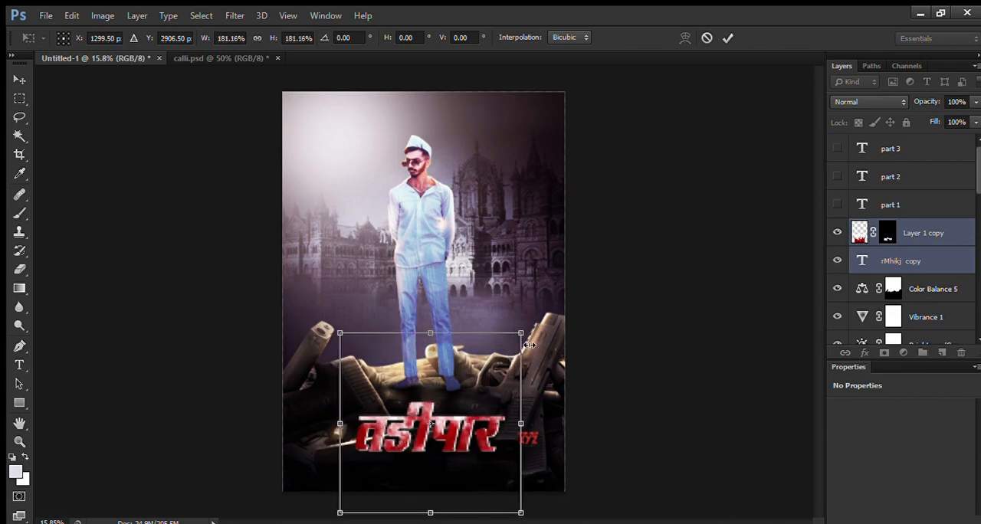
pyautogui.moveTo(521, 334); pyautogui.dragTo(532, 325)
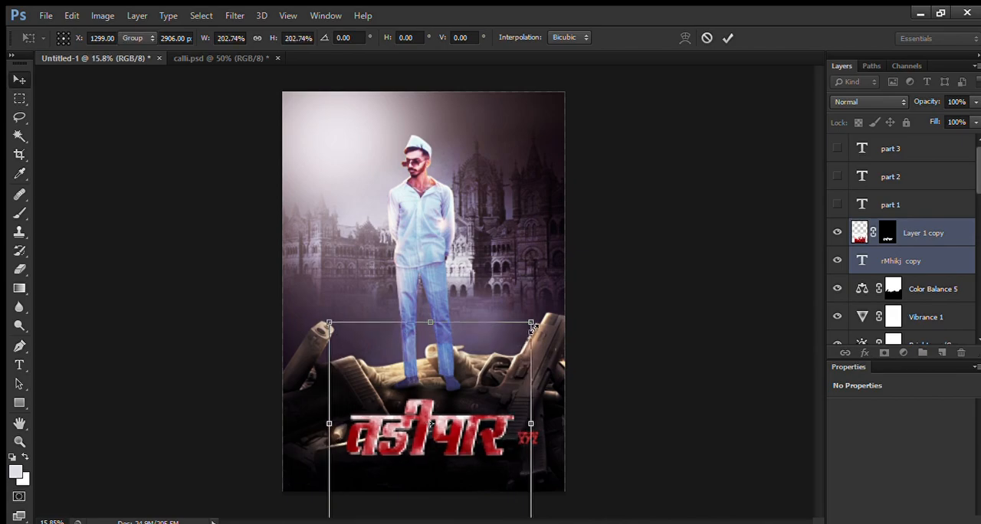
pyautogui.press('Return')
# Step: Try offsetting the white title text slightly below its red splatter texture
pyautogui.scroll(5, 438, 464)
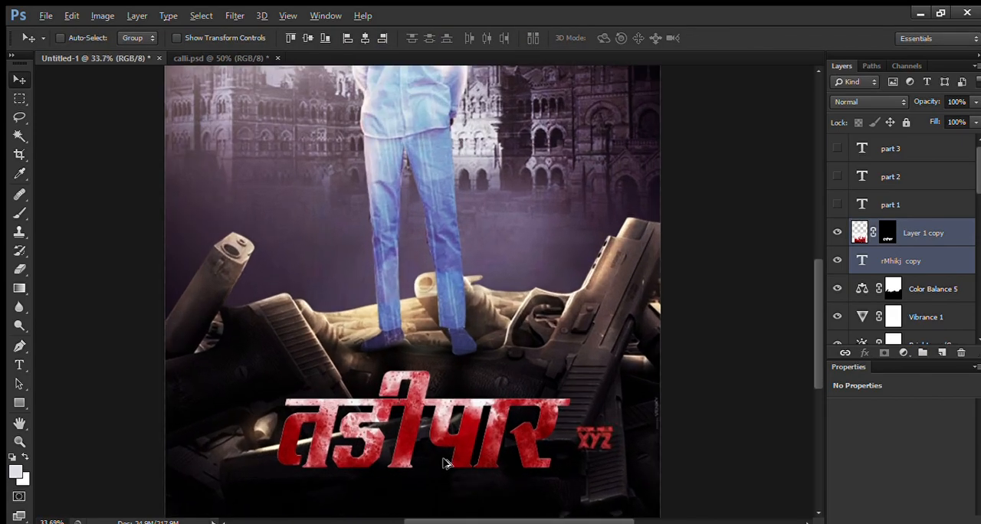
pyautogui.scroll(2, 418, 362)
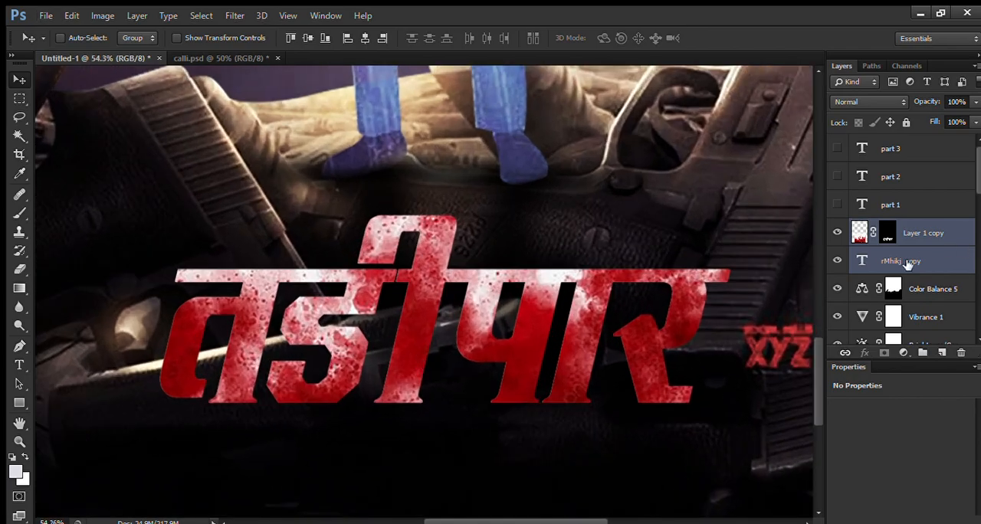
pyautogui.click(908, 261)
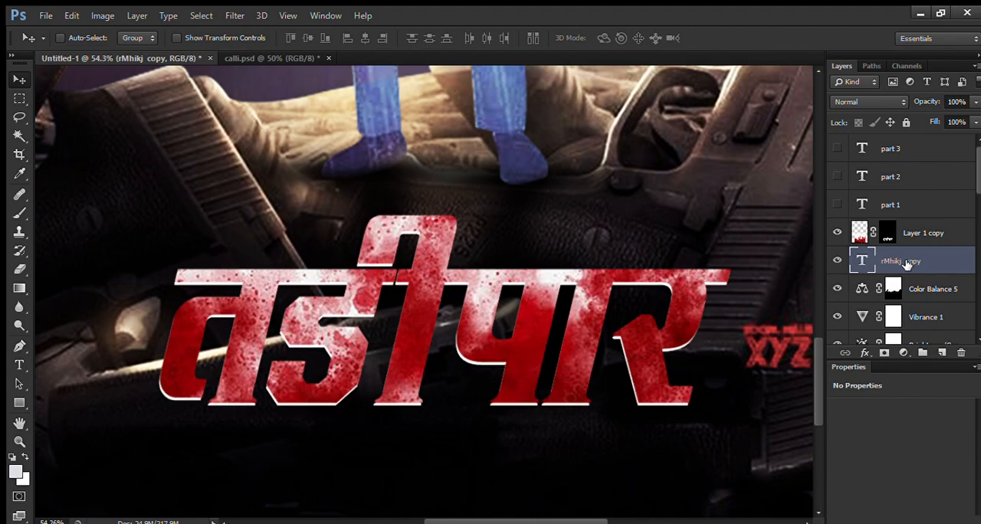
pyautogui.scroll(-2, 623, 301)
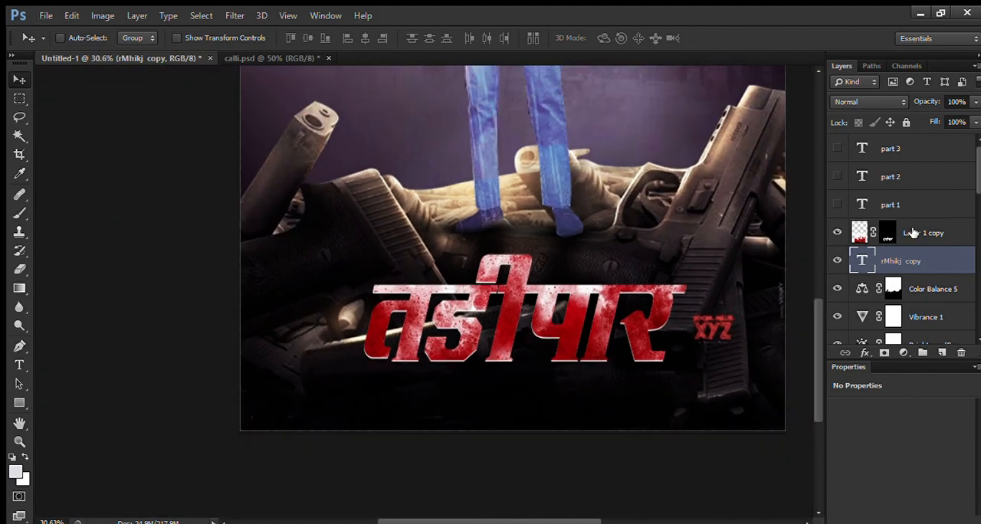
pyautogui.click(913, 232)
pyautogui.keyDown('ctrl'); pyautogui.click(914, 271); pyautogui.keyUp('ctrl')
pyautogui.click(879, 265)
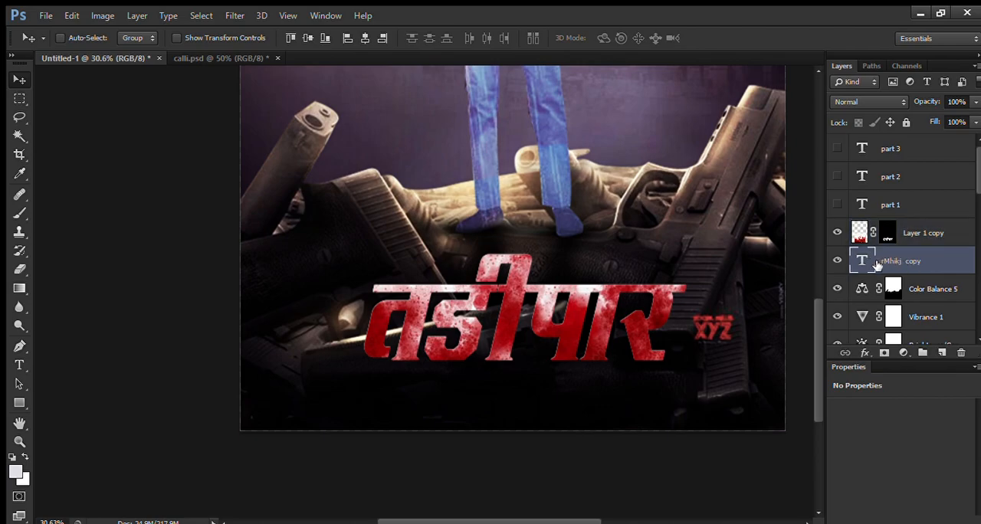
# Step: Load the white title text's outline as a selection, hide that text layer and select Color Balance 5
pyautogui.keyDown('ctrl'); pyautogui.click(877, 262); pyautogui.keyUp('ctrl')
pyautogui.keyDown('ctrl'); pyautogui.click(865, 263); pyautogui.keyUp('ctrl')
pyautogui.click(920, 283)
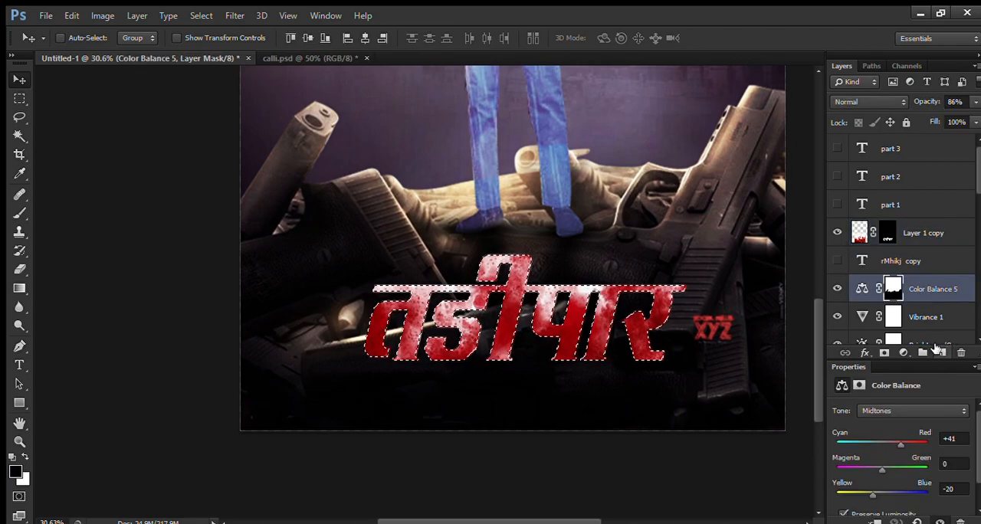
# Step: Create a layer above Color Balance 5, paint the title selection white with a 1956 px brush, and deselect
pyautogui.click(942, 352)
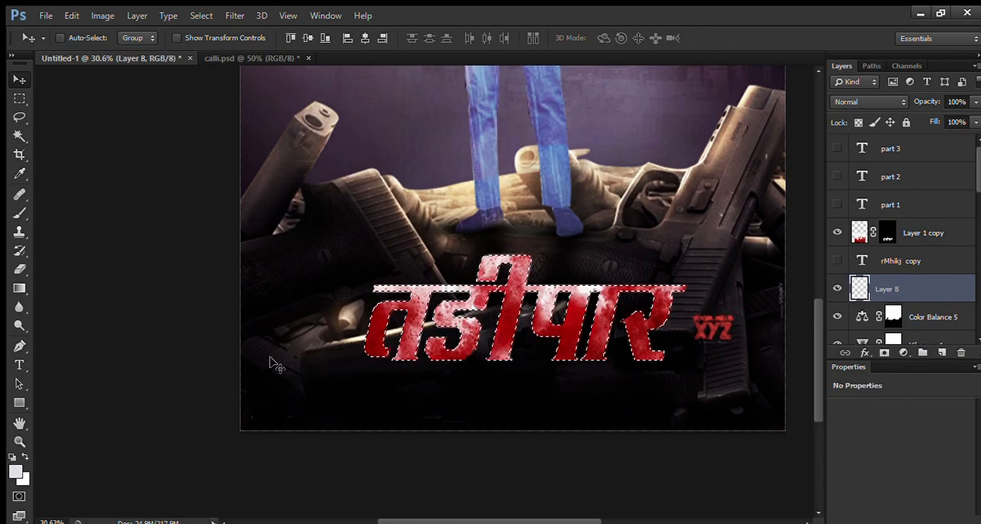
pyautogui.press('b')
pyautogui.press('d')
pyautogui.press('x')
pyautogui.keyDown('alt'); pyautogui.rightClick(426, 315); pyautogui.keyUp('alt')
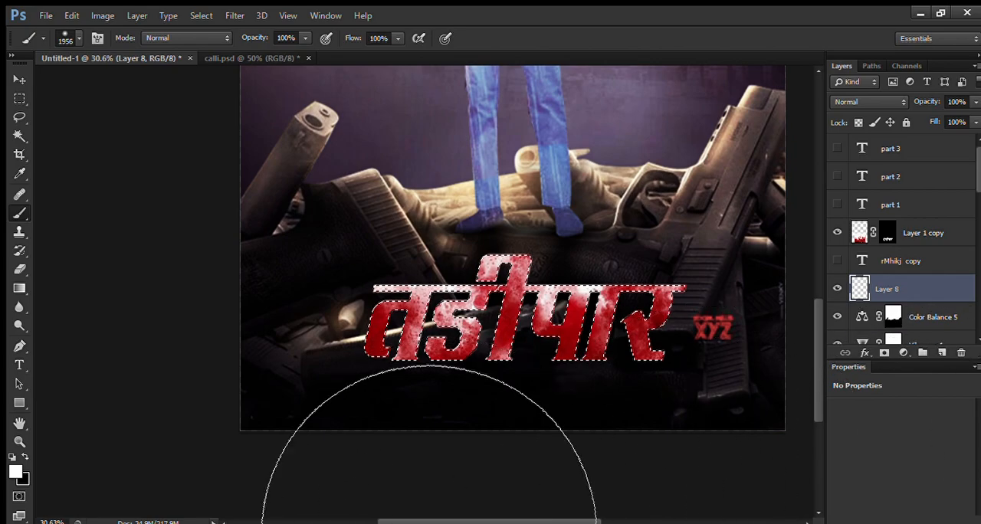
pyautogui.hotkey('ctrl', 'd')
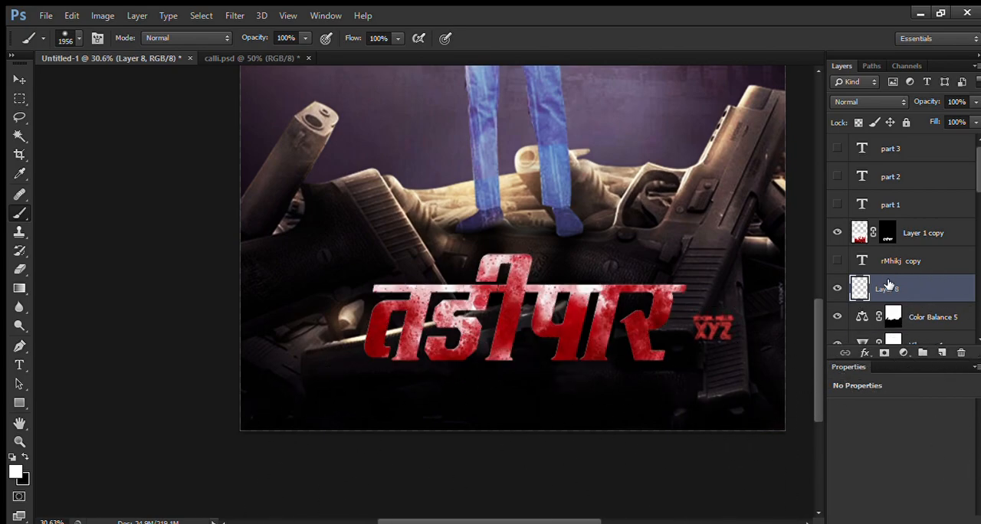
pyautogui.keyDown('ctrl'); pyautogui.click(919, 233); pyautogui.keyUp('ctrl')
pyautogui.hotkey('ctrl', 't')
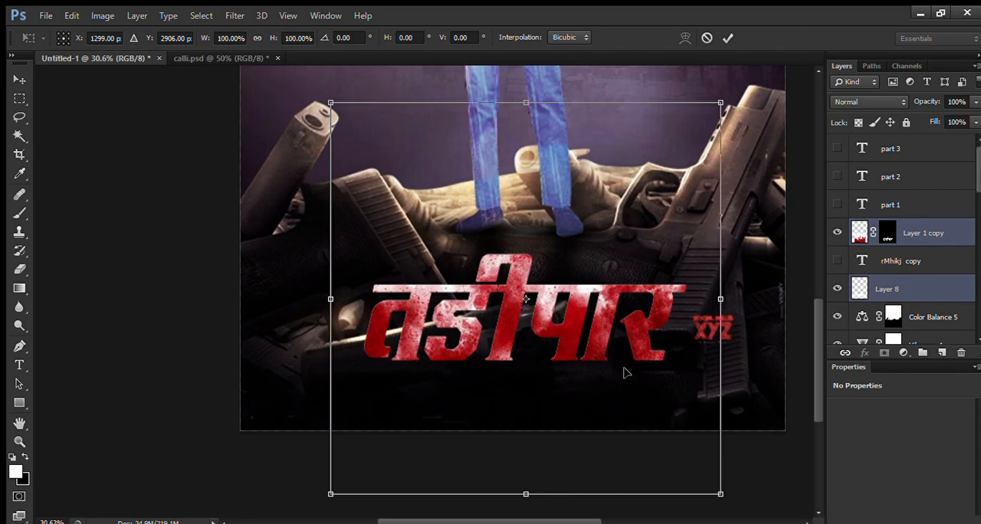
pyautogui.press('Return')
pyautogui.press('b')
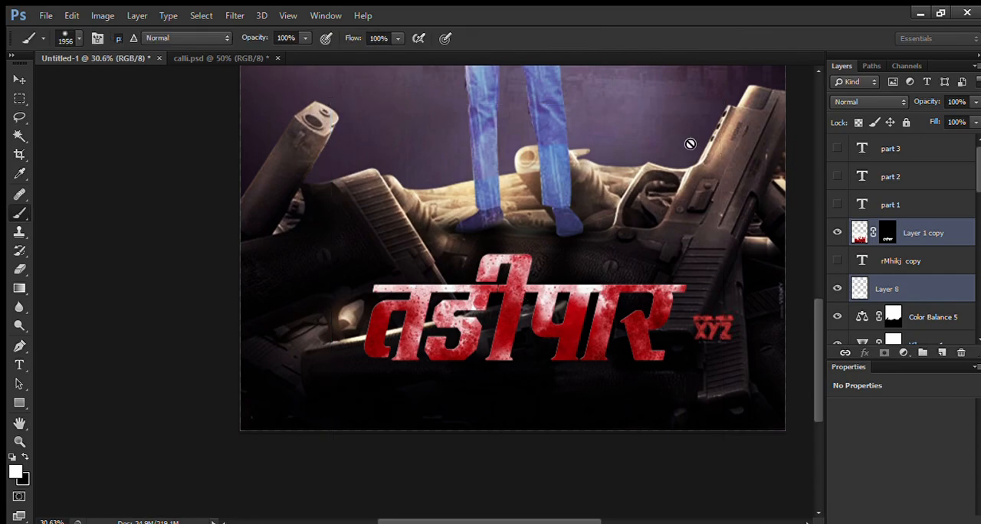
# Step: Try enlarging the white title copy slightly behind the red lettering, and delete that layer
pyautogui.moveTo(411, 312); pyautogui.dragTo(288, 381)
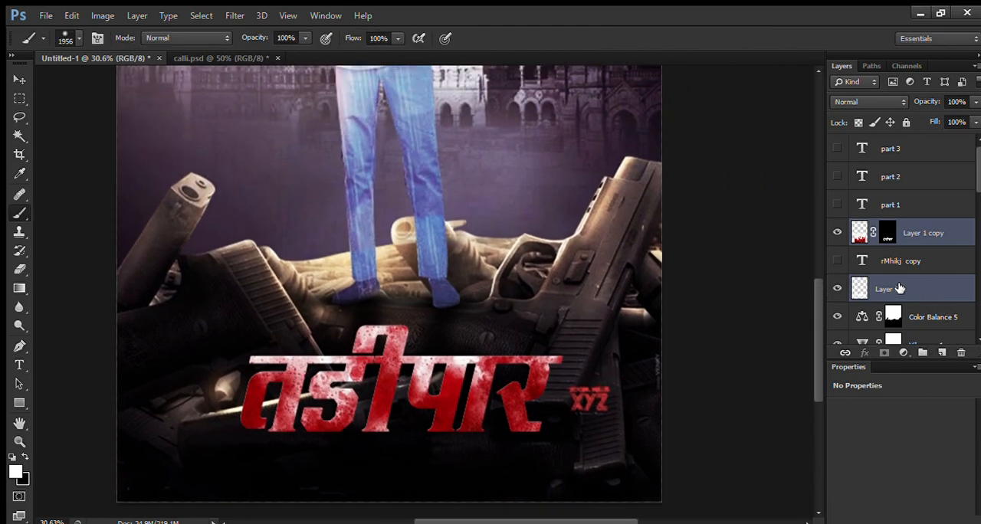
pyautogui.click(900, 289)
pyautogui.hotkey('ctrl', 't')
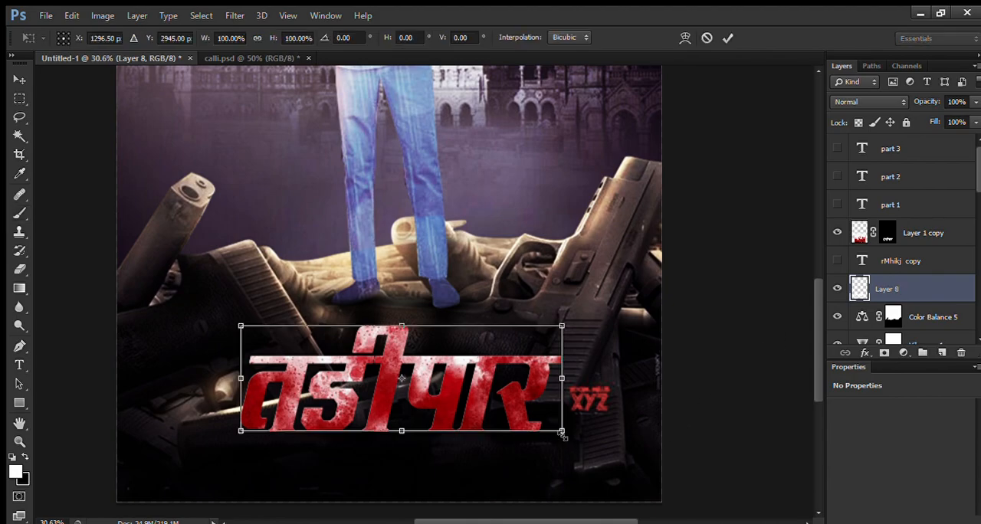
pyautogui.moveTo(561, 434); pyautogui.dragTo(571, 438)
pyautogui.press('Return')
pyautogui.press('b')
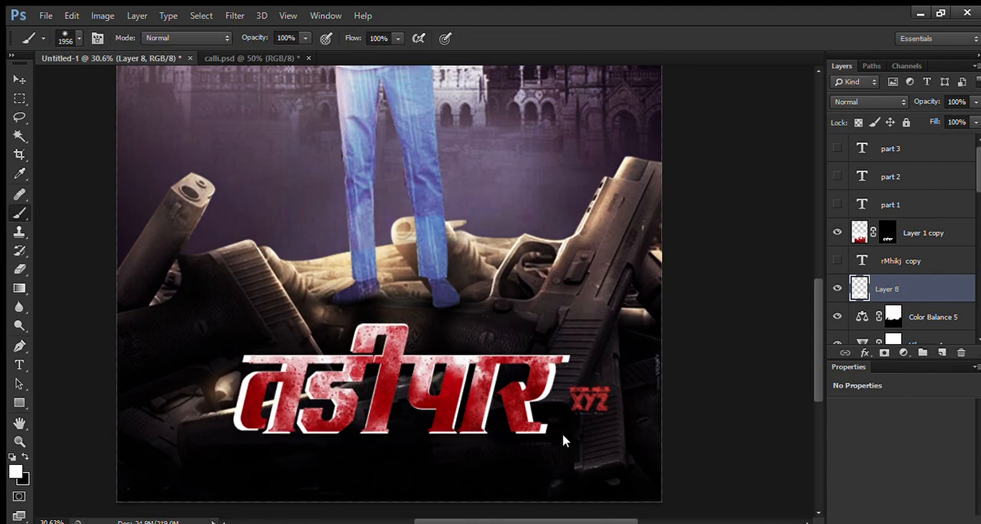
pyautogui.press('Delete')
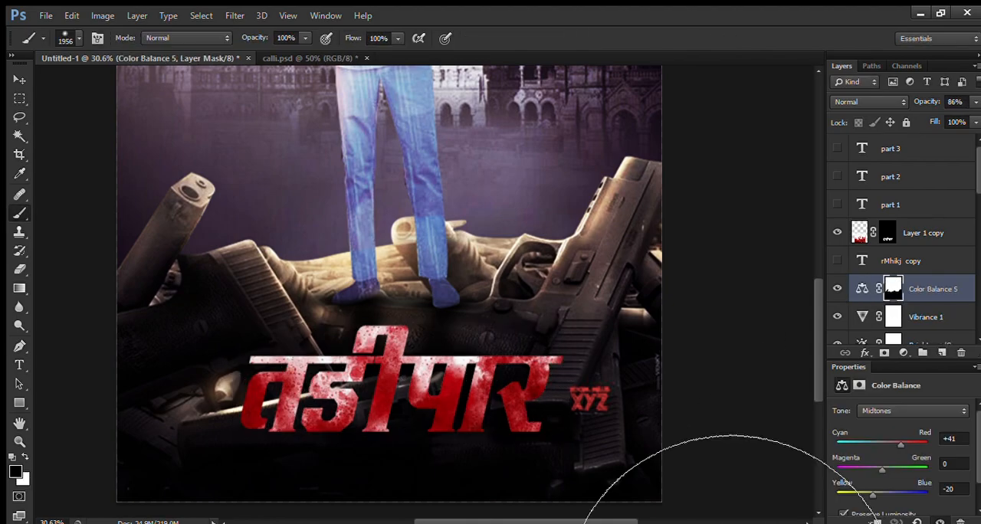
# Step: Load the hidden title text's outline and paint it black on a new layer above Color Balance 5
pyautogui.click(949, 264)
pyautogui.keyDown('ctrl'); pyautogui.click(862, 260); pyautogui.keyUp('ctrl')
pyautogui.click(927, 289)
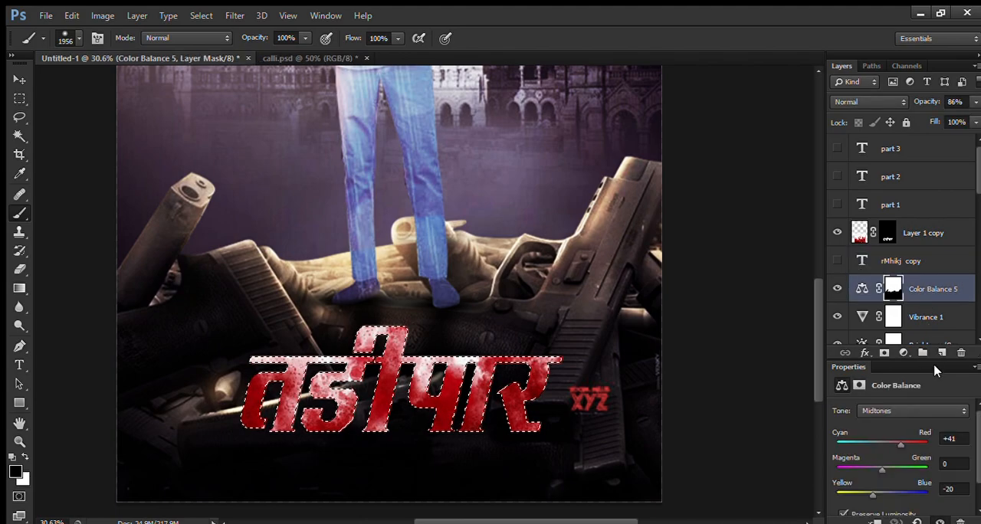
pyautogui.click(942, 352)
pyautogui.press('x')
pyautogui.press('x')
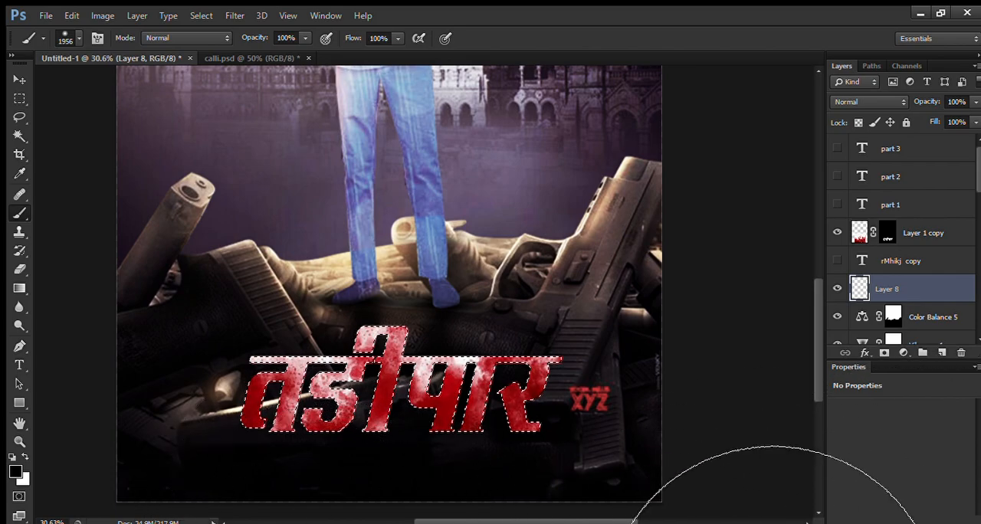
# Step: Stretch the black title copy slightly beyond the red lettering as a shadow
pyautogui.hotkey('ctrl', 't')
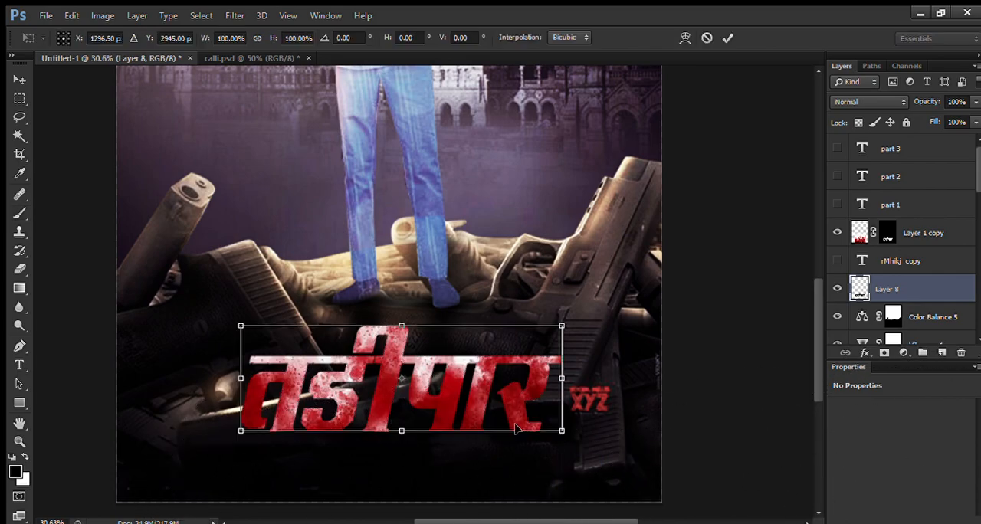
pyautogui.moveTo(560, 432)
pyautogui.mouseDown()
pyautogui.moveTo(571, 437)
pyautogui.moveTo(560, 440)
pyautogui.mouseUp()
pyautogui.press('b')
pyautogui.hotkey('ctrl', '0')
# Step: Retouch the title's black shadow with a 342 px brush and reduce the shadow layer's opacity to about 87%
pyautogui.click(431, 414)
pyautogui.moveTo(432, 413); pyautogui.dragTo(348, 414)
pyautogui.moveTo(934, 101); pyautogui.dragTo(925, 101)
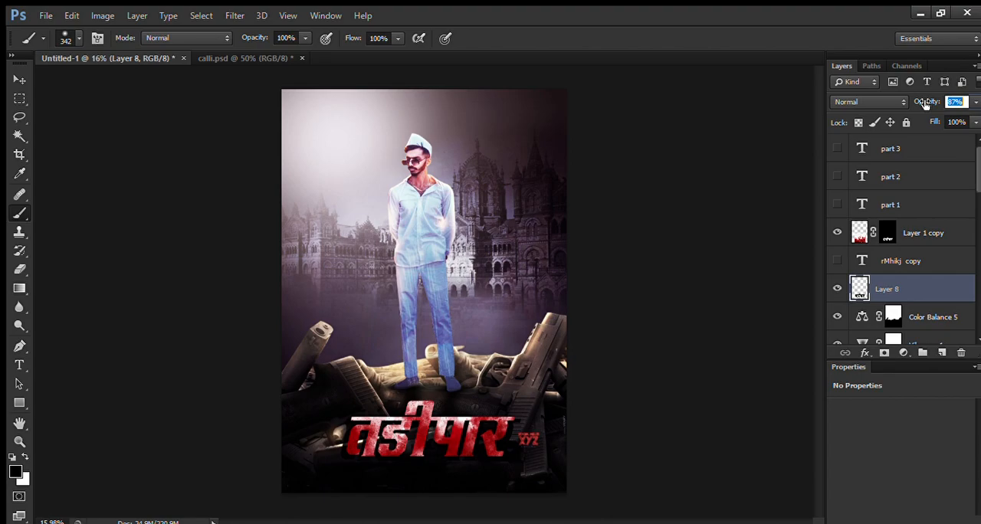
# Step: Warp the red title layer, Layer 1 copy, by pulling its upper and lower corners outward to flare the lettering, and apply it
pyautogui.click(924, 235)
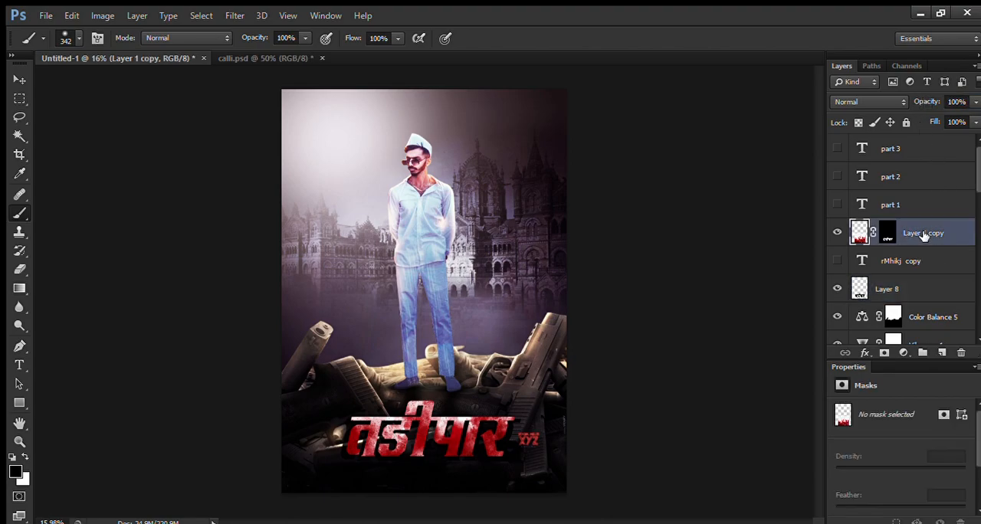
pyautogui.hotkey('ctrl', 't')
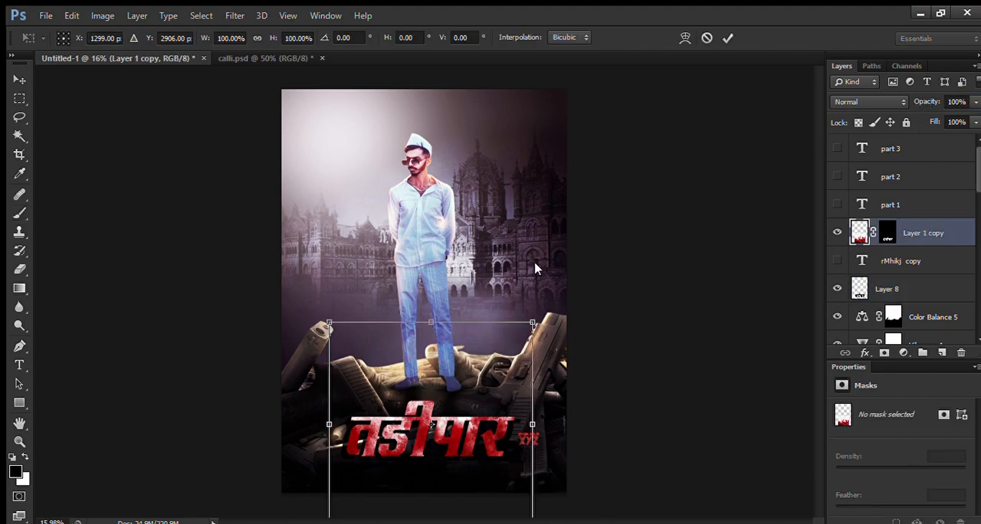
pyautogui.click(528, 297)
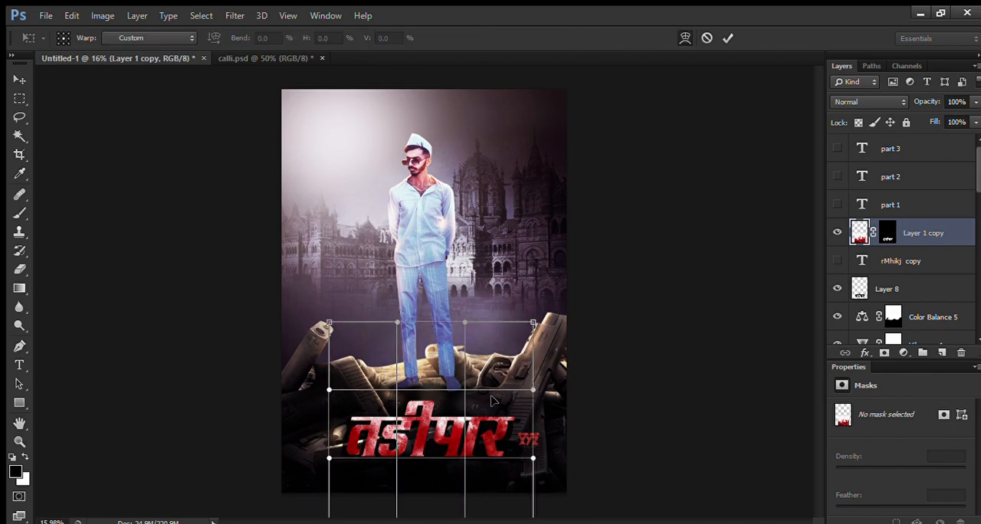
pyautogui.moveTo(531, 325); pyautogui.dragTo(540, 296)
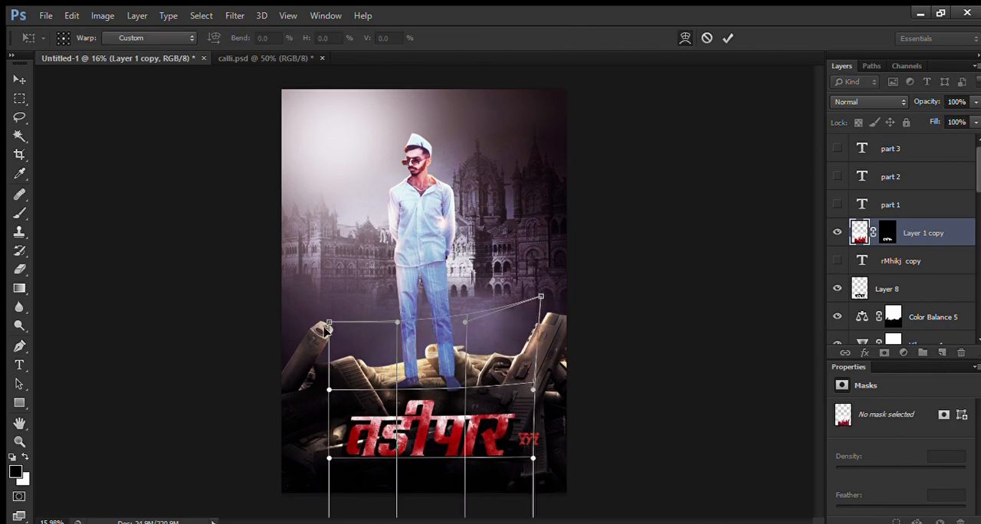
pyautogui.moveTo(328, 321); pyautogui.dragTo(282, 251)
pyautogui.moveTo(538, 295); pyautogui.dragTo(550, 261)
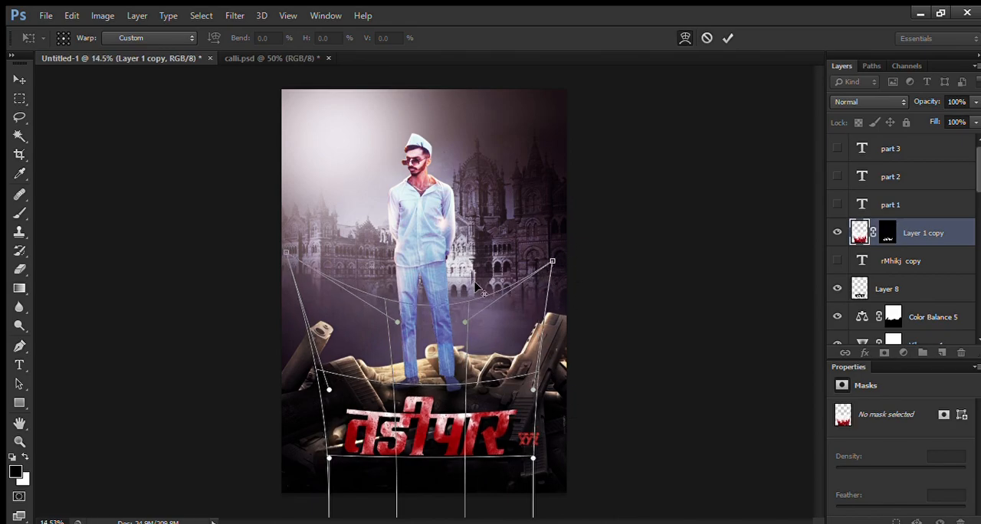
pyautogui.scroll(-2, 481, 289)
pyautogui.moveTo(498, 458); pyautogui.dragTo(528, 479)
pyautogui.moveTo(347, 458); pyautogui.dragTo(320, 475)
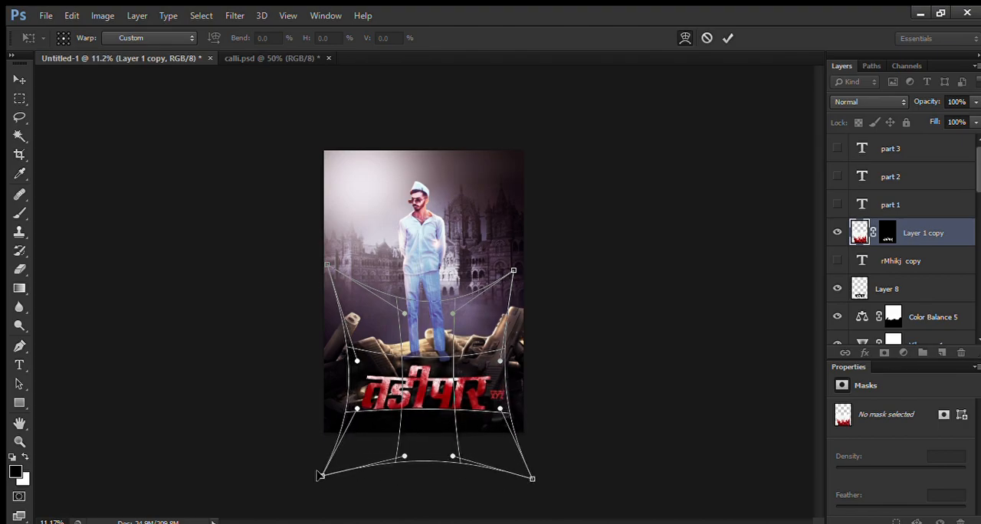
pyautogui.click(20, 116)
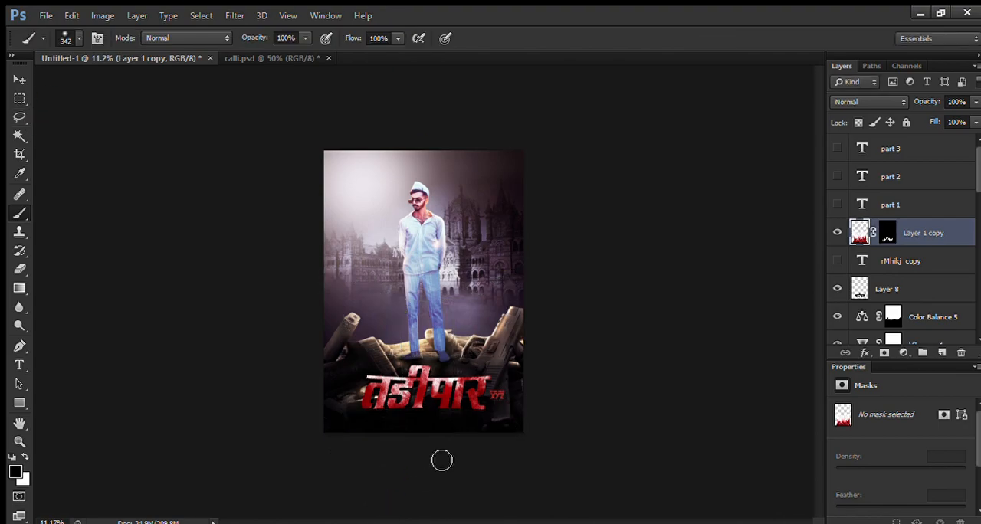
# Step: Scale the red title, its hidden text copy and the black shadow layer together to about 87%
pyautogui.hotkey('ctrl', '0')
pyautogui.keyDown('shift'); pyautogui.click(911, 285); pyautogui.keyUp('shift')
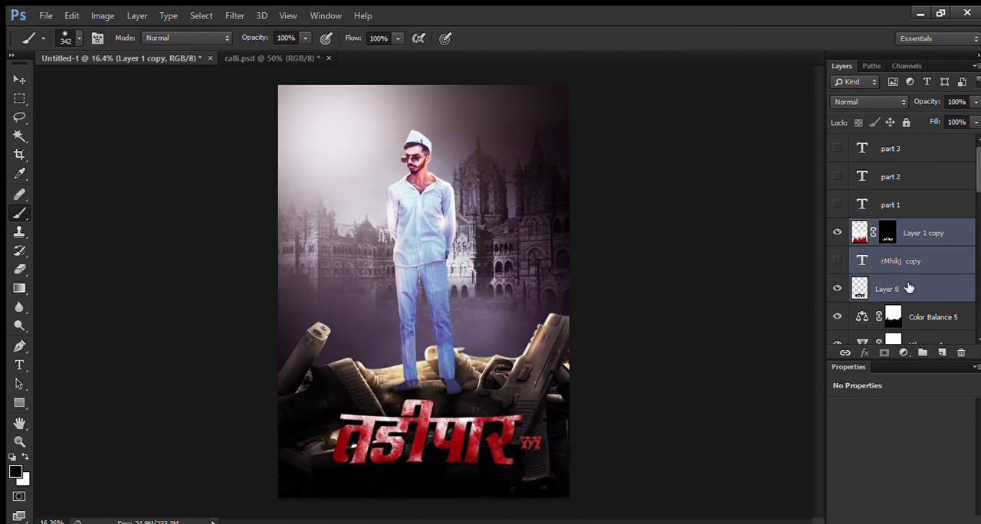
pyautogui.hotkey('ctrl', 't')
pyautogui.moveTo(582, 253); pyautogui.dragTo(563, 273)
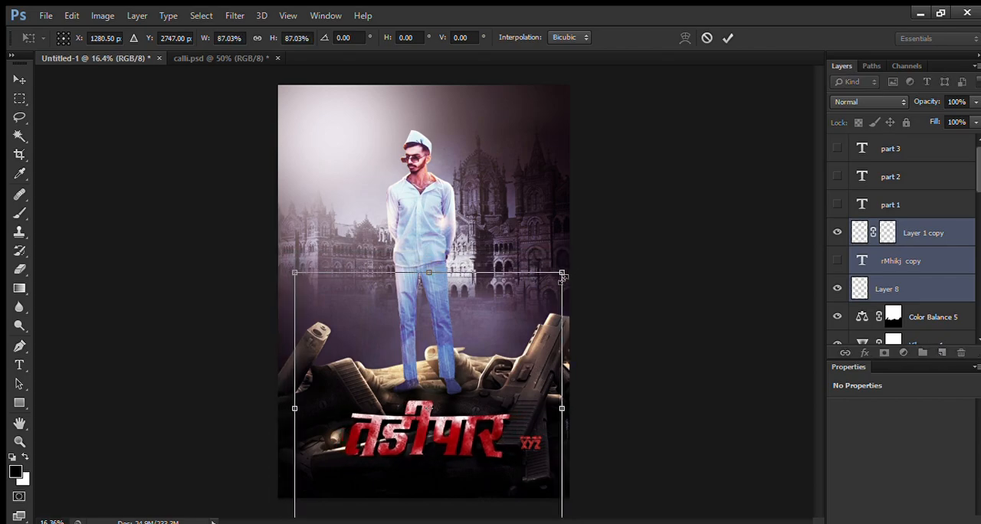
pyautogui.press('Return')
# Step: Add a Brightness/Contrast adjustment clipped to the red title layer, with brightness -12 and contrast 100
pyautogui.click(929, 234)
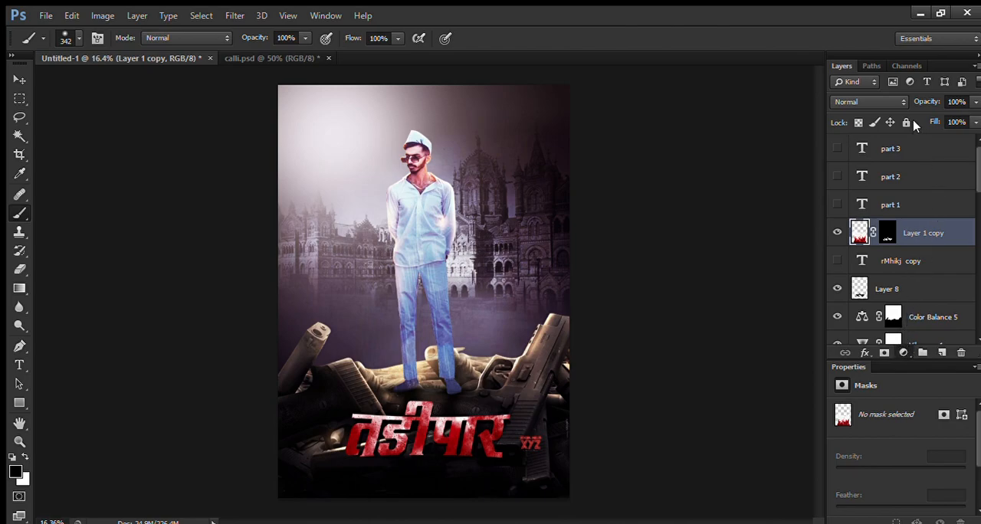
pyautogui.click(958, 94)
pyautogui.click(874, 521)
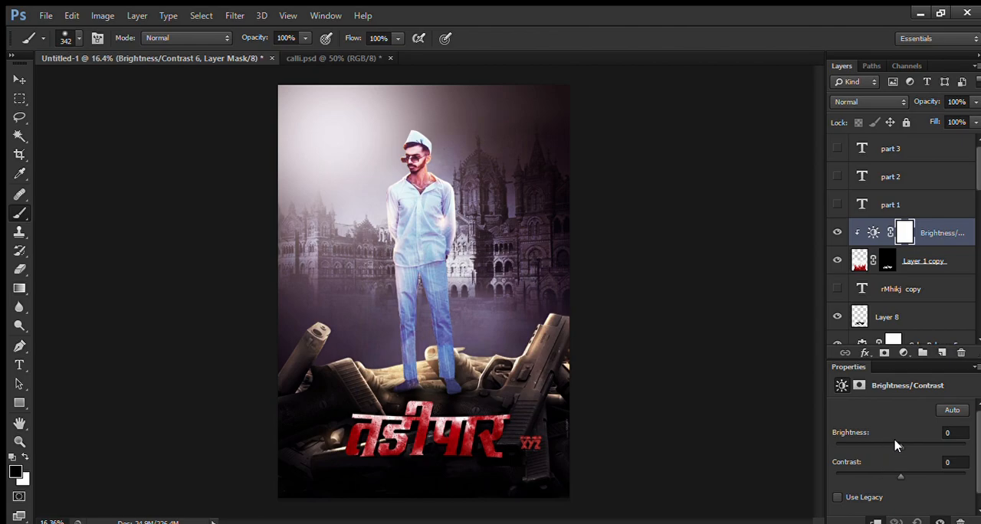
pyautogui.moveTo(897, 445); pyautogui.dragTo(896, 446)
pyautogui.moveTo(893, 479); pyautogui.dragTo(965, 476)
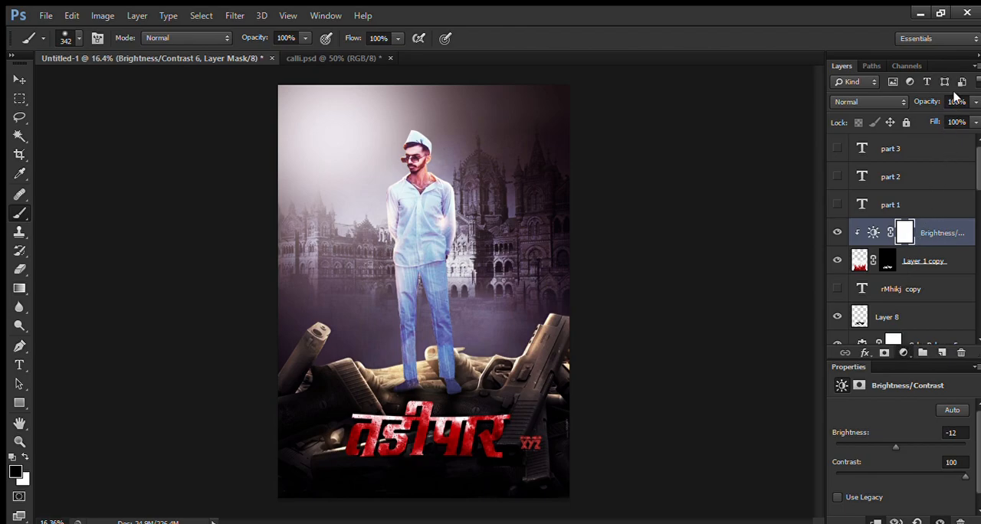
# Step: Add a Vibrance adjustment clipped to the red title, with vibrance +100 and saturation +13
pyautogui.click(913, 161)
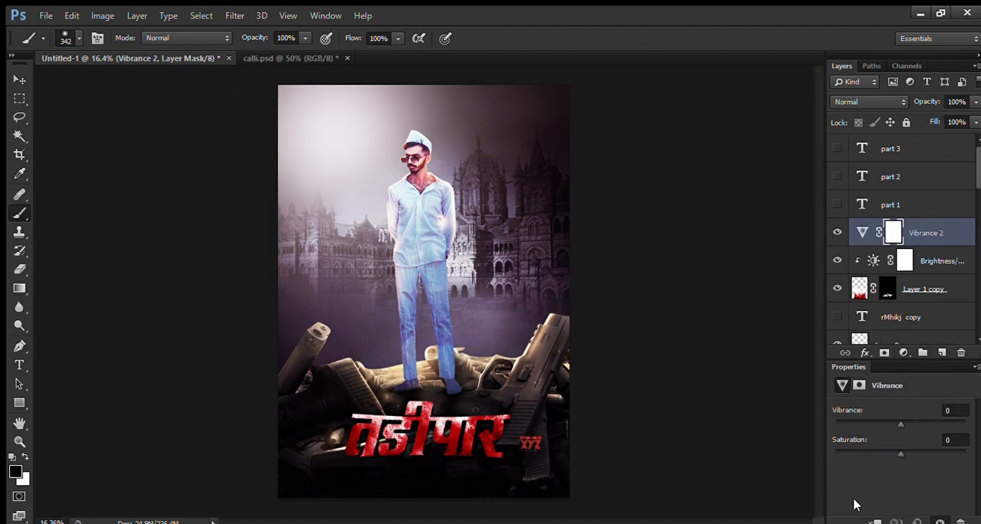
pyautogui.click(876, 522)
pyautogui.moveTo(901, 425); pyautogui.dragTo(966, 426)
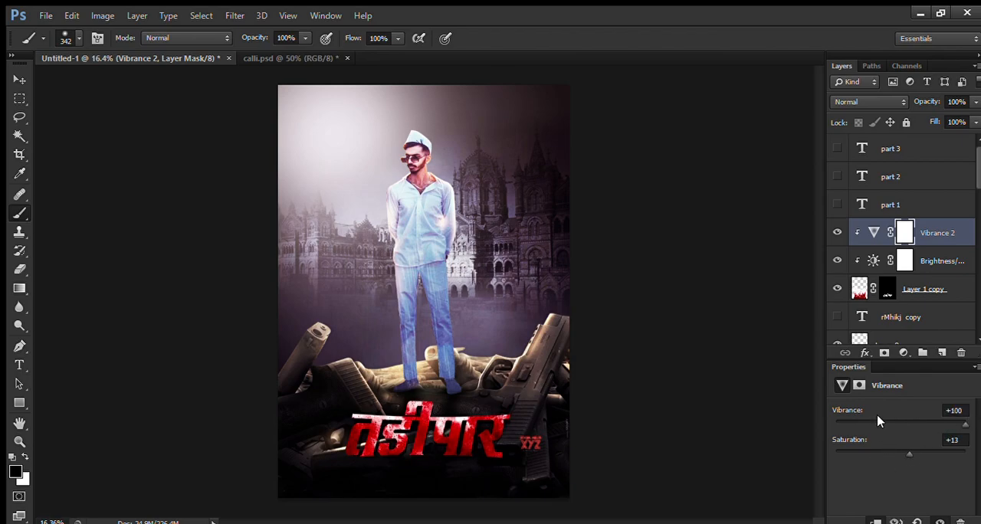
# Step: Raise the opacity of the Color Balance 5 adjustment layer to 100%
pyautogui.scroll(-5, 918, 306)
pyautogui.click(917, 238)
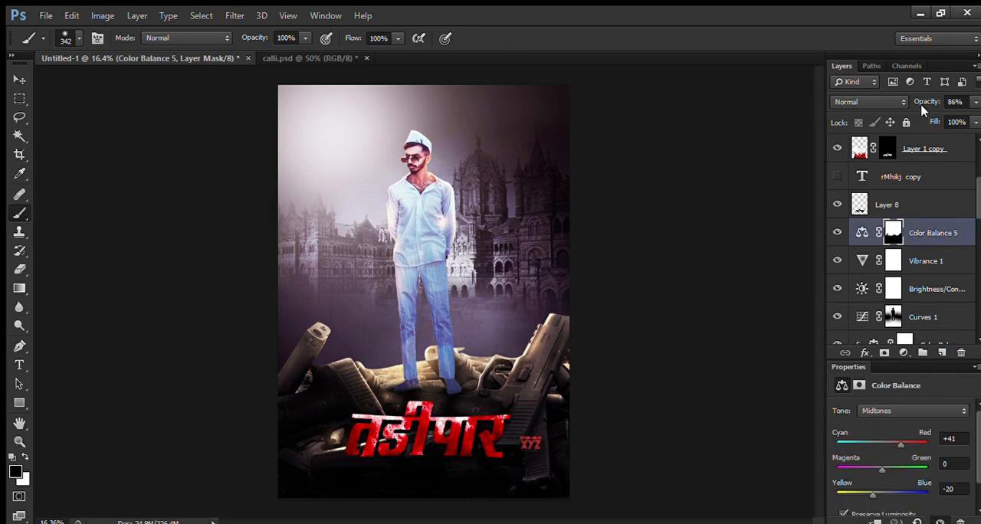
pyautogui.click(944, 102)
pyautogui.moveTo(925, 104); pyautogui.dragTo(960, 100)
# Step: Set the Color Balance 5 midtones to +64 cyan–red, +14 magenta–green and -27 yellow–blue
pyautogui.click(862, 233)
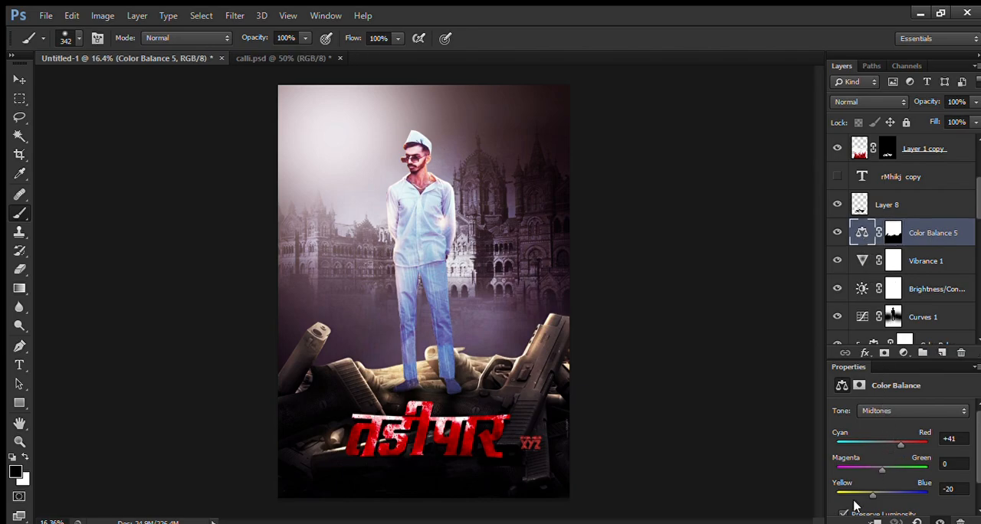
pyautogui.moveTo(857, 495); pyautogui.dragTo(863, 495)
pyautogui.moveTo(899, 449)
pyautogui.mouseDown()
pyautogui.moveTo(919, 440)
pyautogui.moveTo(905, 443)
pyautogui.mouseUp()
pyautogui.moveTo(864, 494); pyautogui.dragTo(885, 471)
pyautogui.scroll(-3, 454, 289)
pyautogui.scroll(3, 454, 289)
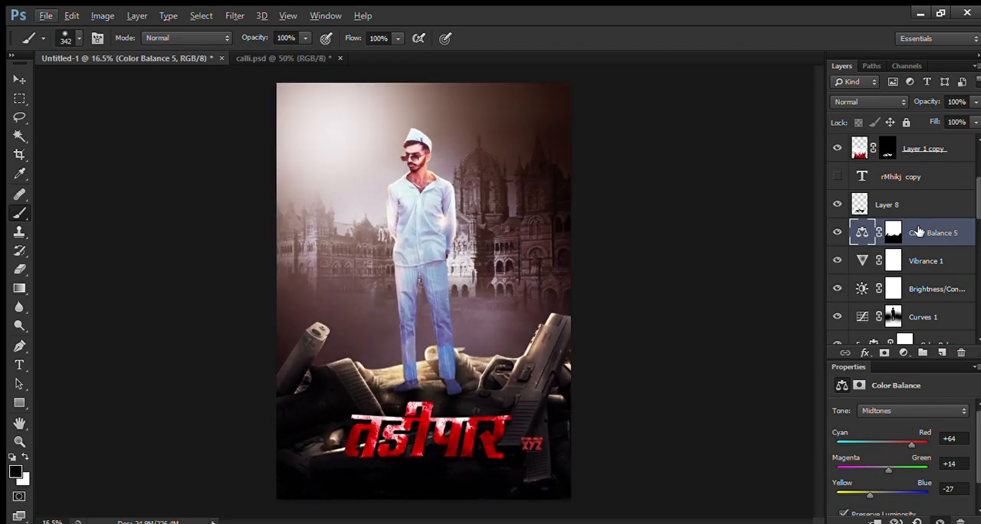
# Step: Toggle the visibility of the hidden part 3 text layer to preview it on the poster
pyautogui.scroll(3, 906, 233)
pyautogui.click(837, 147)
pyautogui.click(837, 147)
pyautogui.click(838, 147)
pyautogui.click(838, 147)
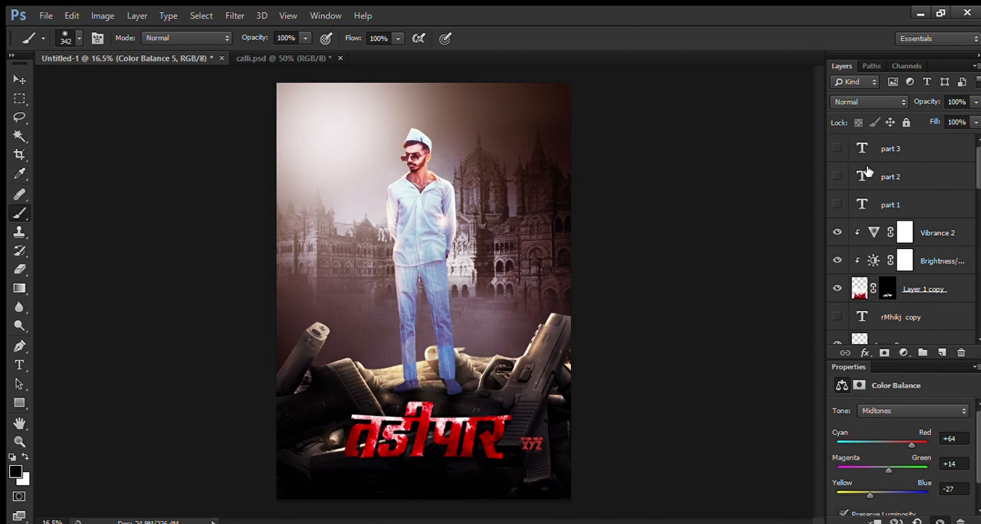